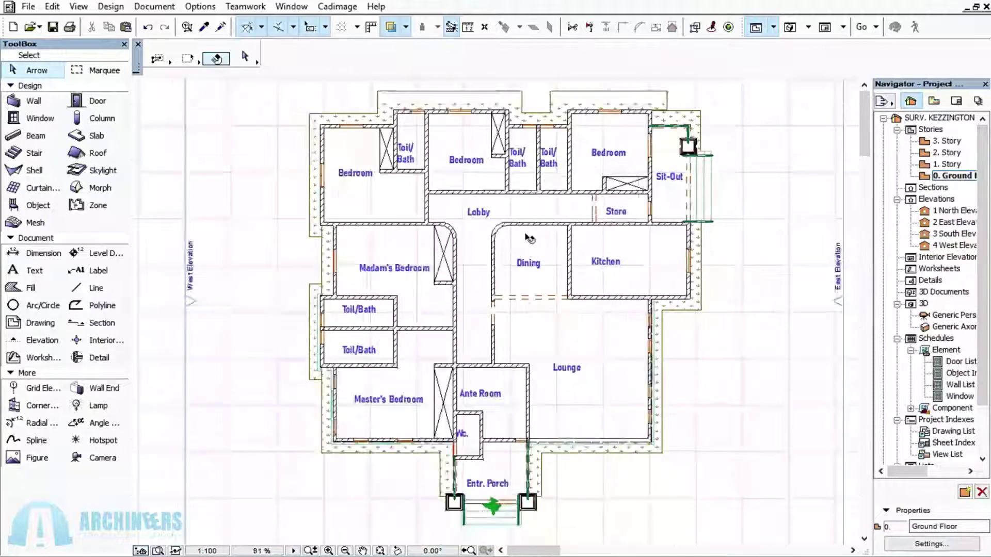
# Step: Select the Door tool and open Door Default Settings on the Flat Top Hinged Doors 16 library
pyautogui.scroll(2, 540, 187)
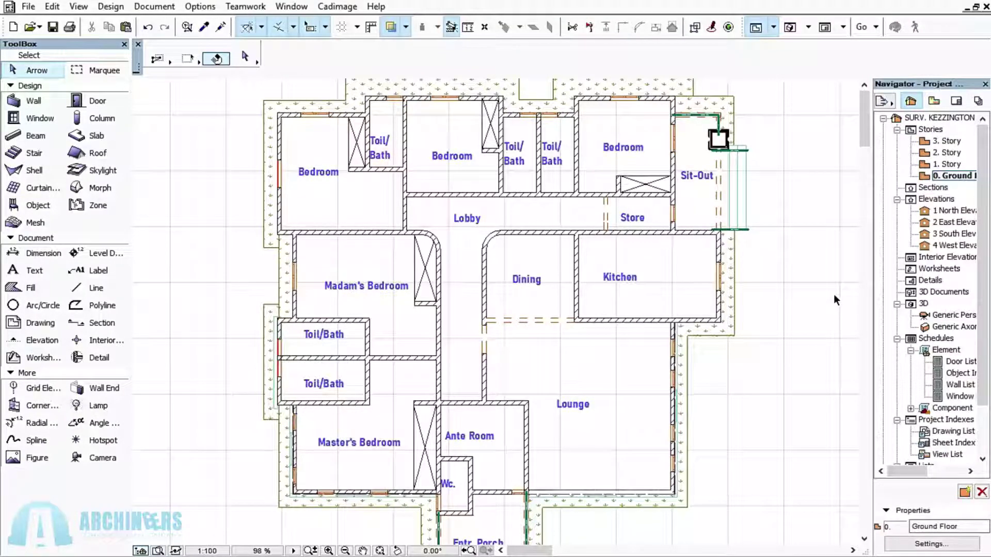
pyautogui.click(99, 105)
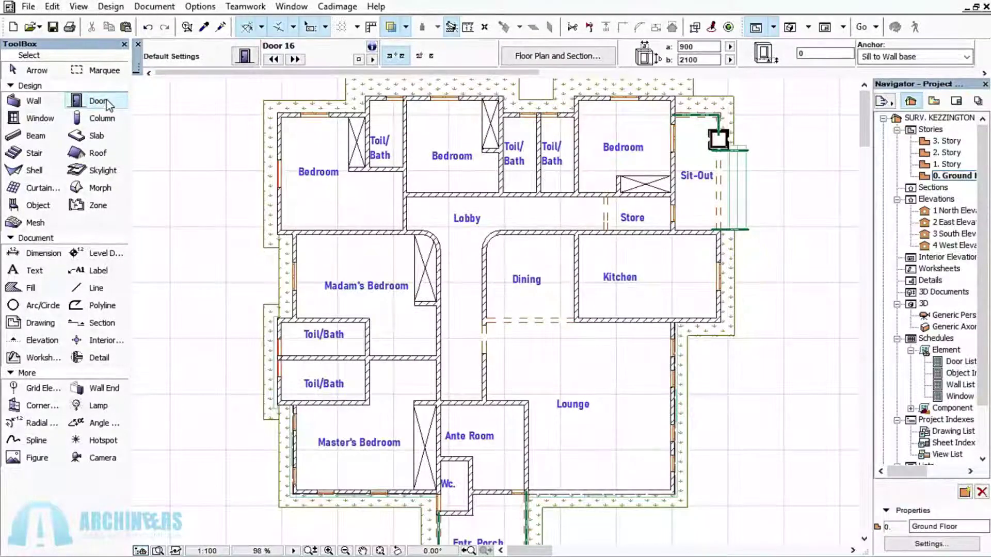
pyautogui.click(104, 101)
pyautogui.doubleClick(104, 100)
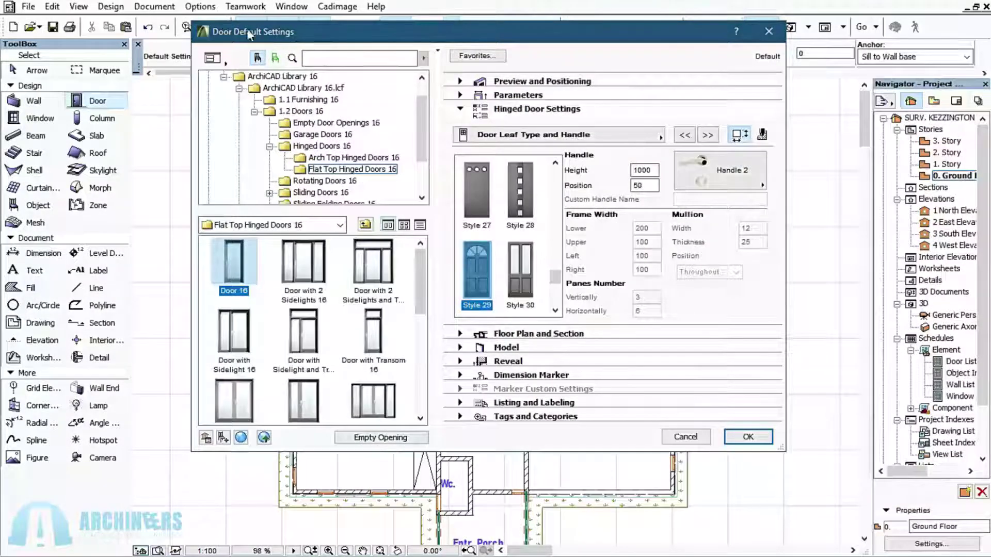
# Step: Browse the Empty Door Openings, Garage, Arch Top and Flat Top Hinged, and Rotating door folders
pyautogui.click(314, 124)
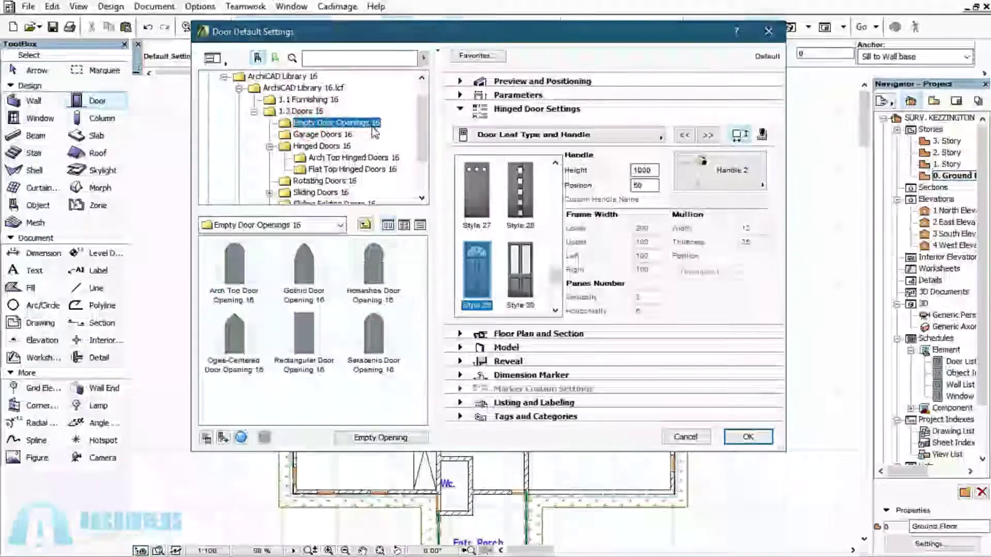
pyautogui.click(320, 135)
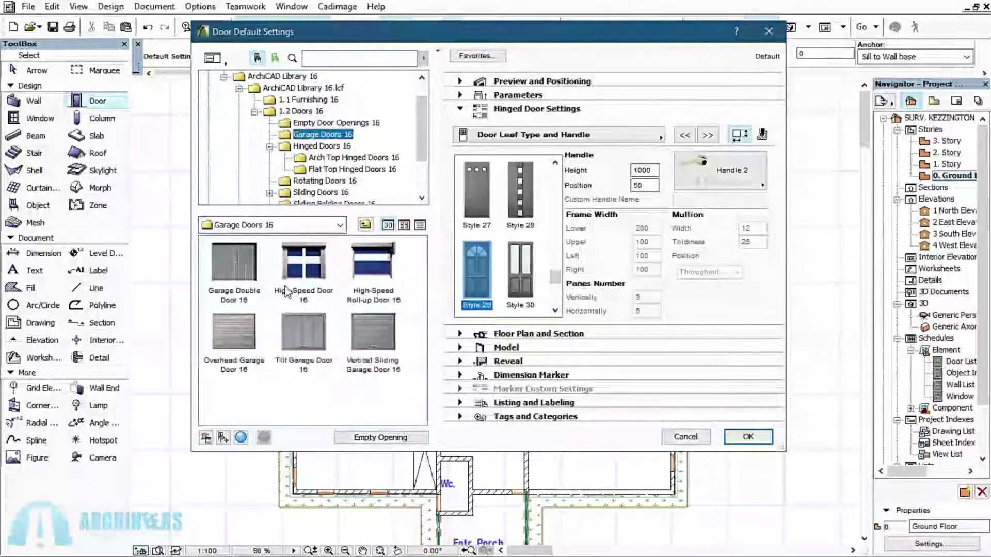
pyautogui.click(327, 159)
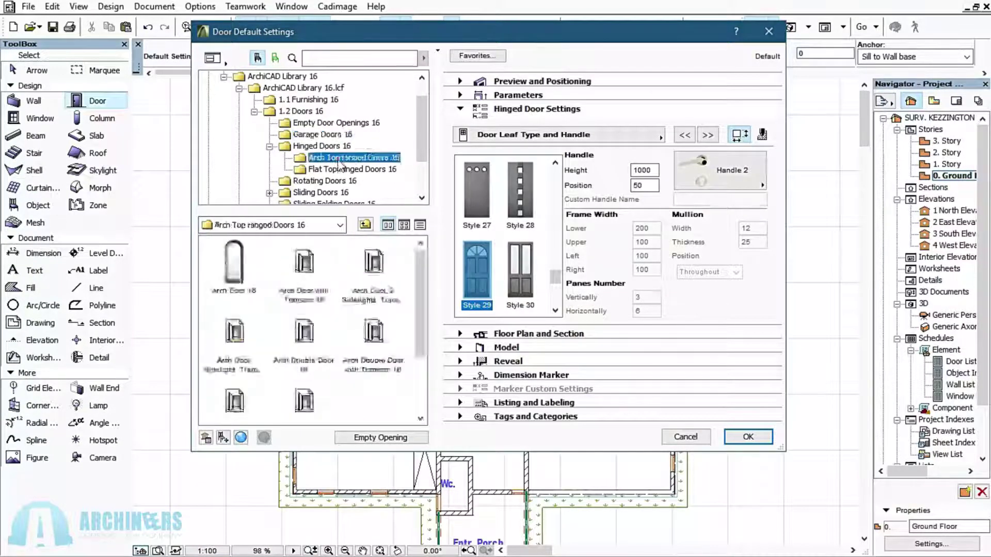
pyautogui.scroll(-1, 321, 397)
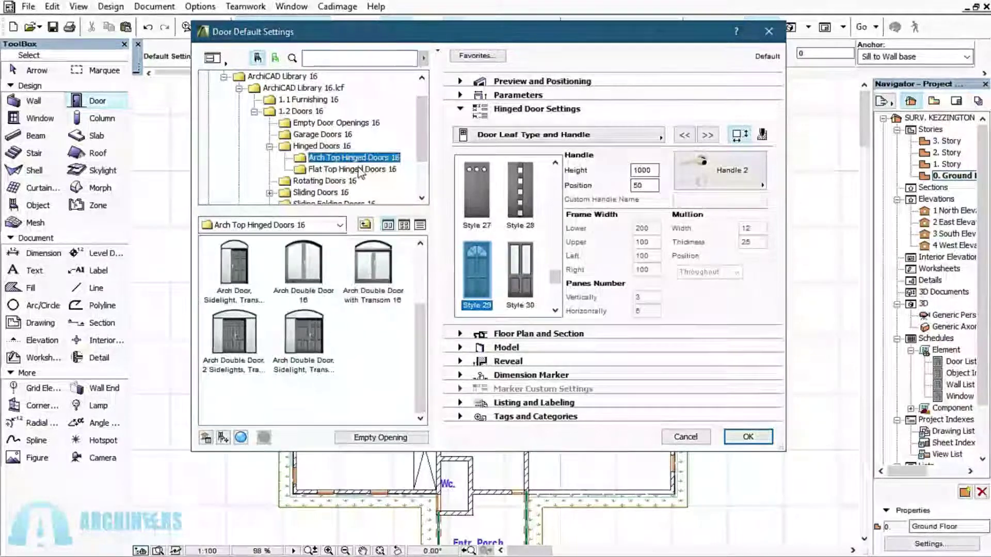
pyautogui.click(356, 170)
pyautogui.scroll(-3, 403, 311)
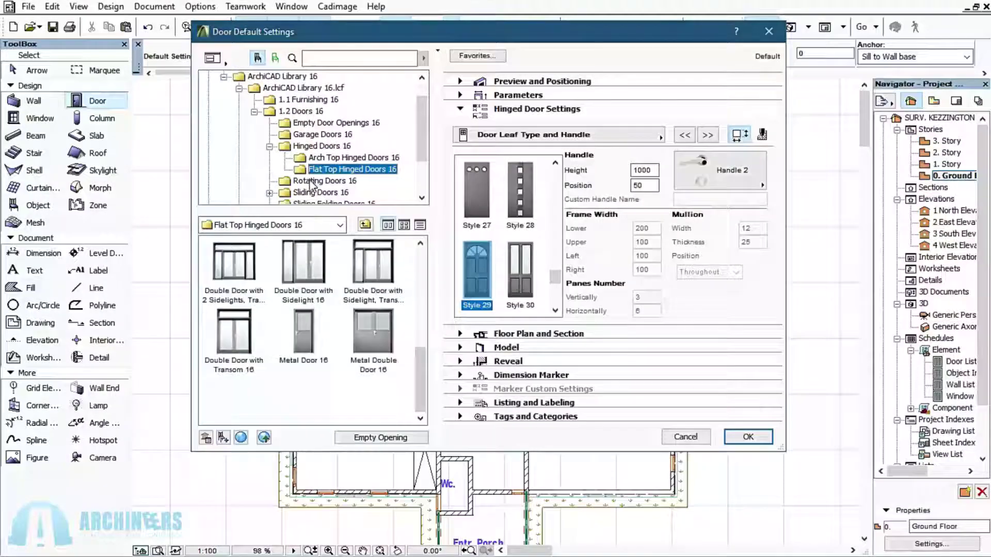
pyautogui.click(324, 181)
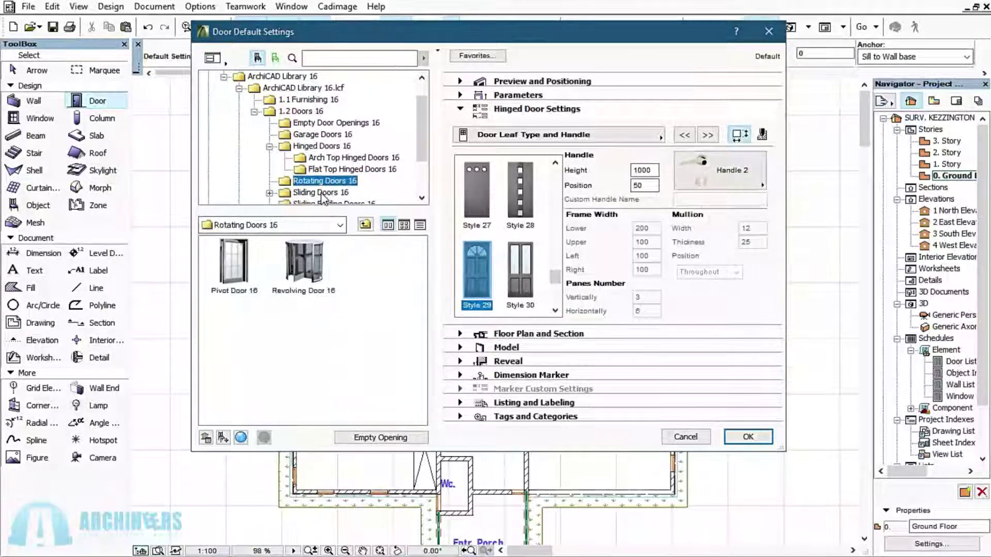
# Step: Expand Sliding Doors 16 and view its sliding, sliding folding and Storefronts 16 door types
pyautogui.click(320, 192)
pyautogui.scroll(-2, 336, 183)
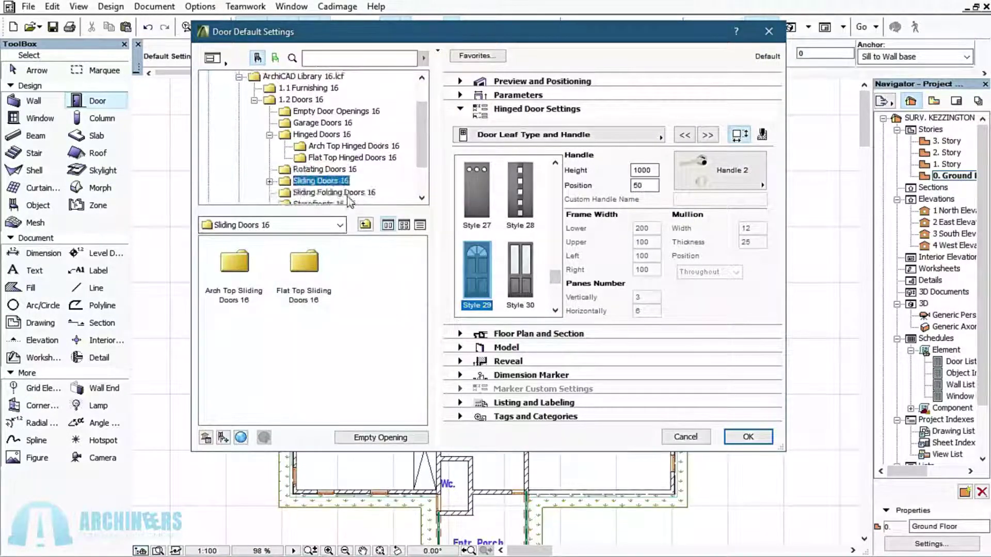
pyautogui.doubleClick(328, 147)
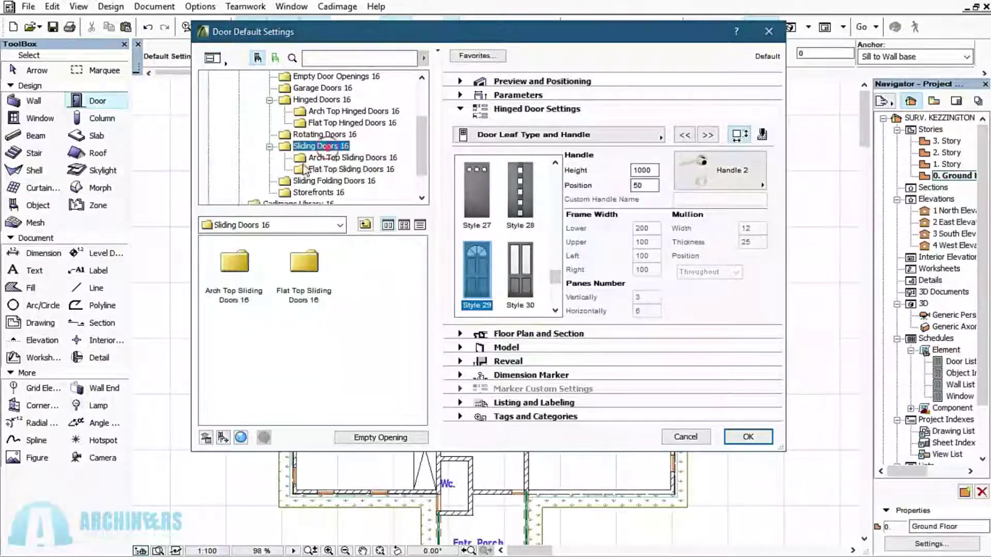
pyautogui.click(330, 157)
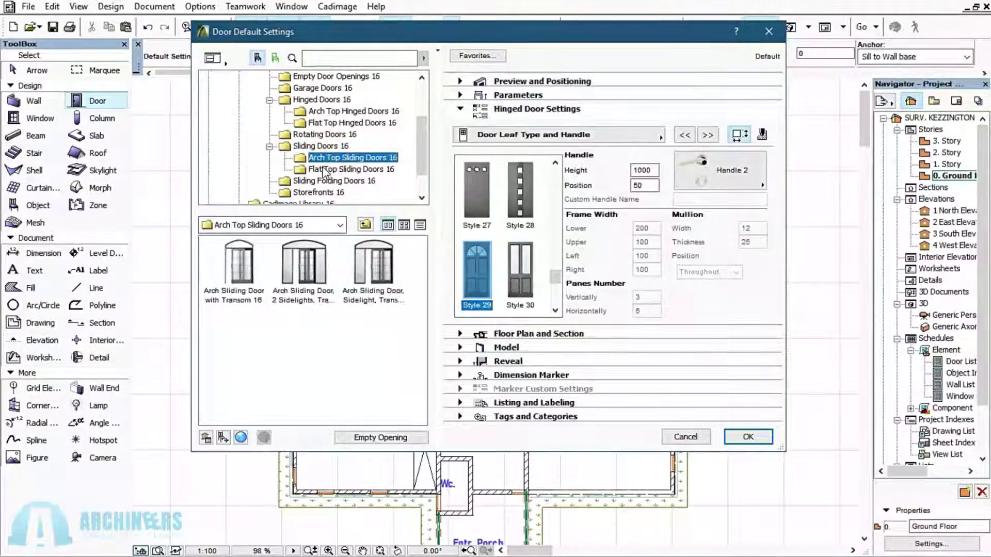
pyautogui.click(321, 171)
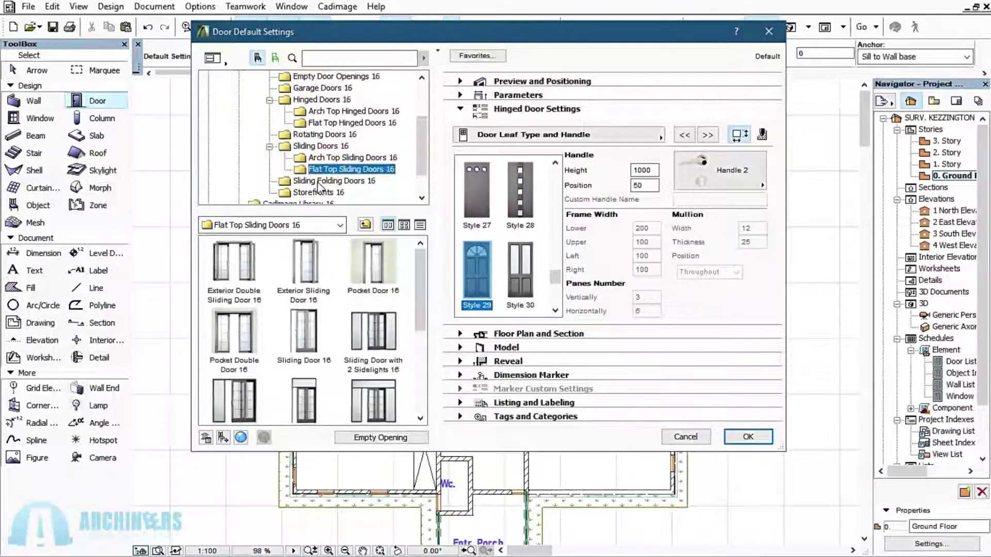
pyautogui.click(324, 181)
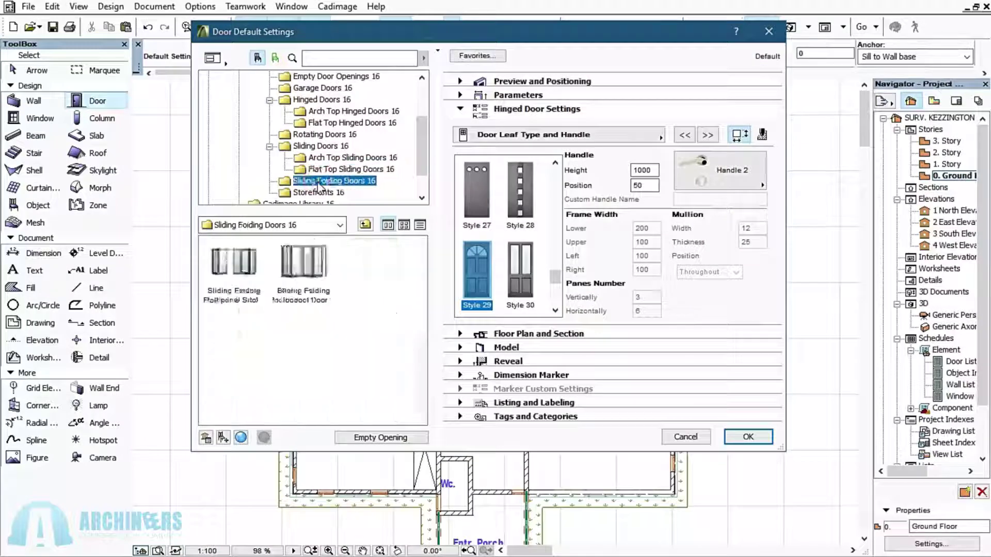
pyautogui.scroll(-1, 327, 167)
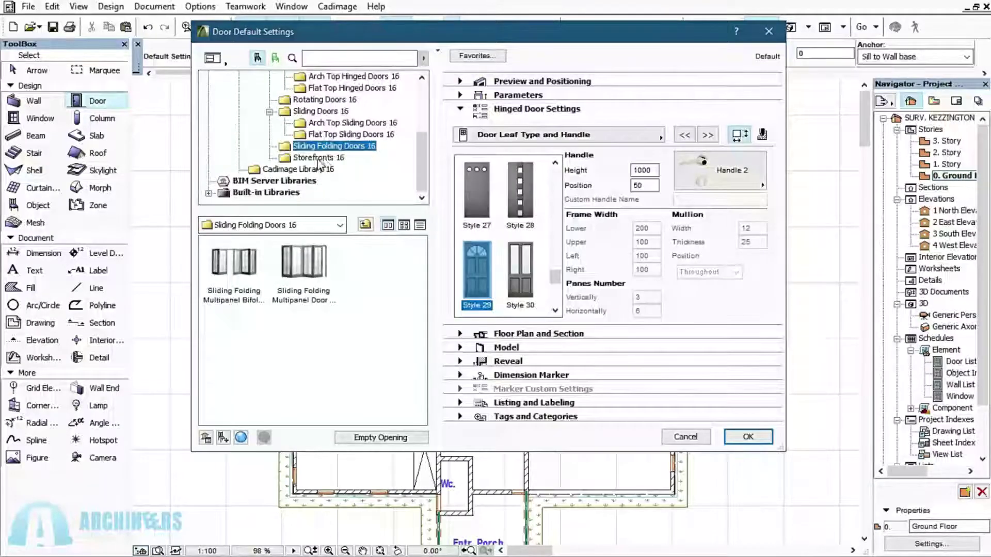
pyautogui.click(318, 158)
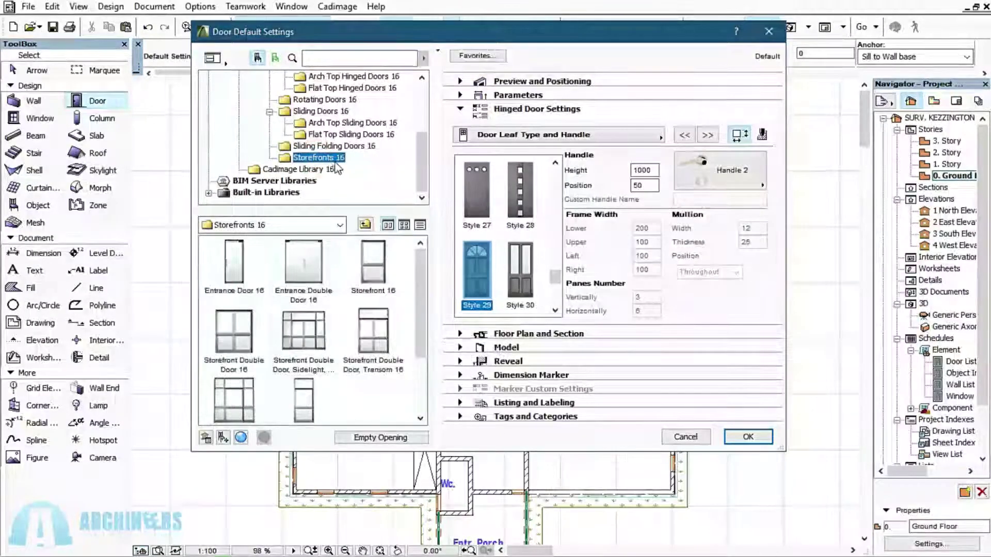
pyautogui.scroll(3, 336, 165)
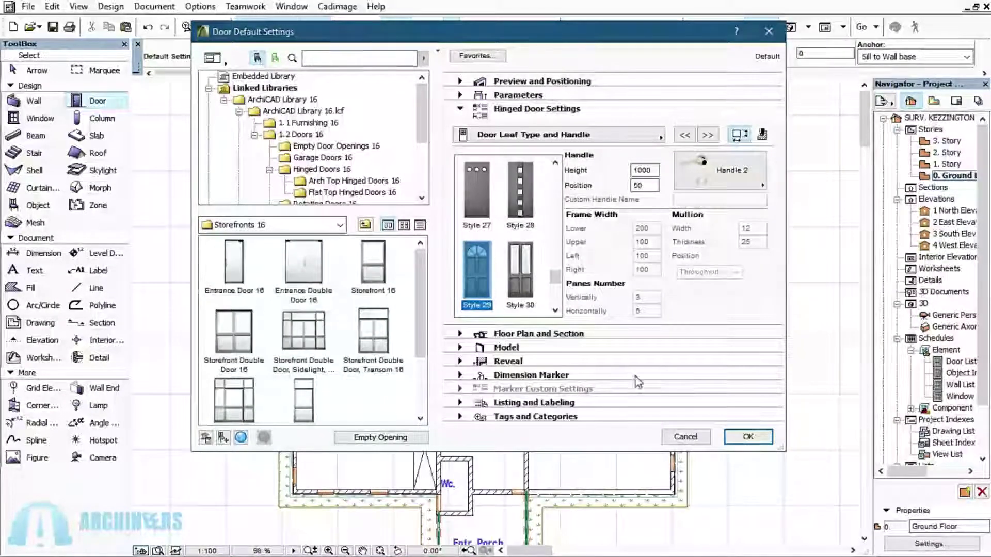
# Step: Drag the Door Default Settings dialog aside to uncover the floor plan
pyautogui.moveTo(566, 38); pyautogui.dragTo(128, 29)
pyautogui.moveTo(290, 23); pyautogui.dragTo(99, 23)
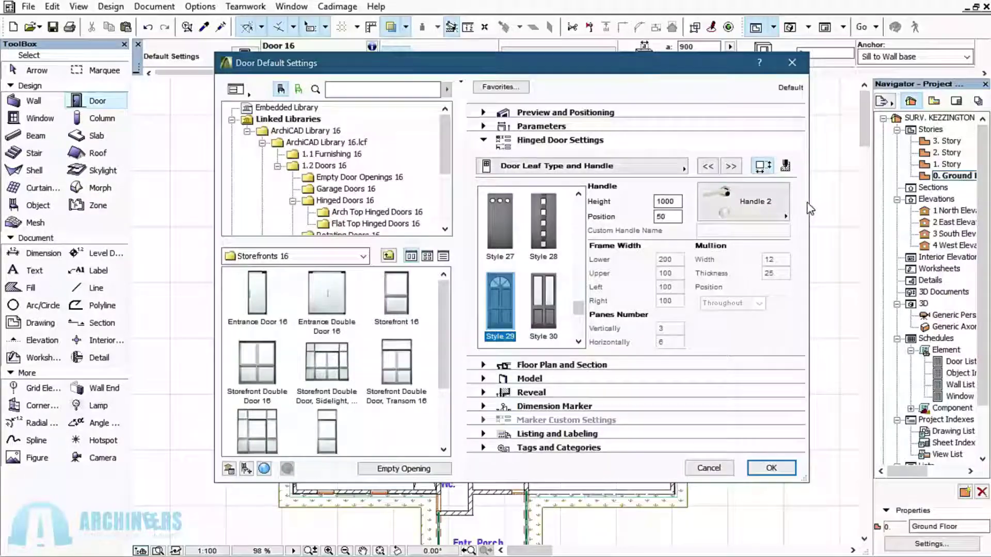
pyautogui.click(812, 195)
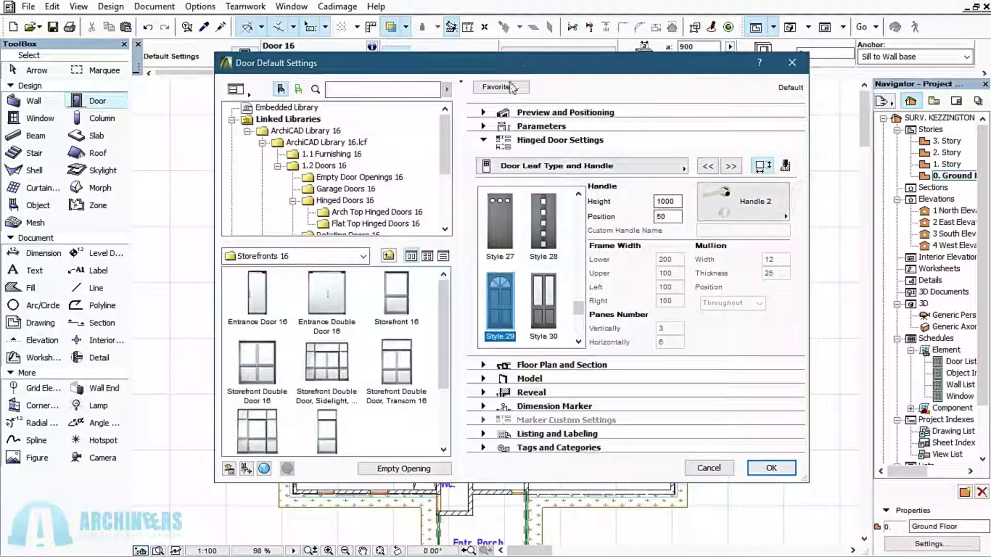
pyautogui.moveTo(487, 62); pyautogui.dragTo(4, 86)
pyautogui.moveTo(196, 92); pyautogui.dragTo(7, 74)
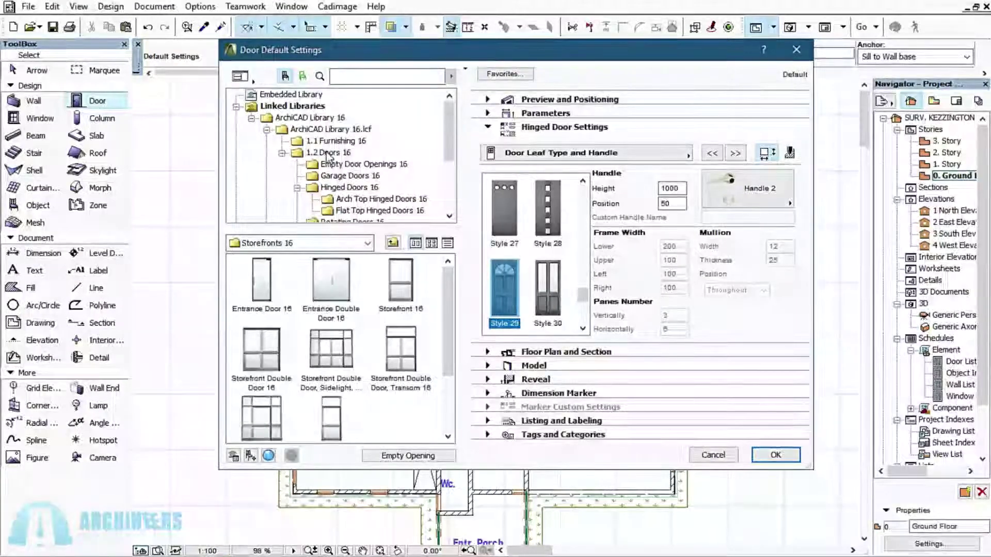
# Step: Choose Door 16 (900 × 2100) from Flat Top Hinged Doors 16 and close the dialog
pyautogui.click(362, 210)
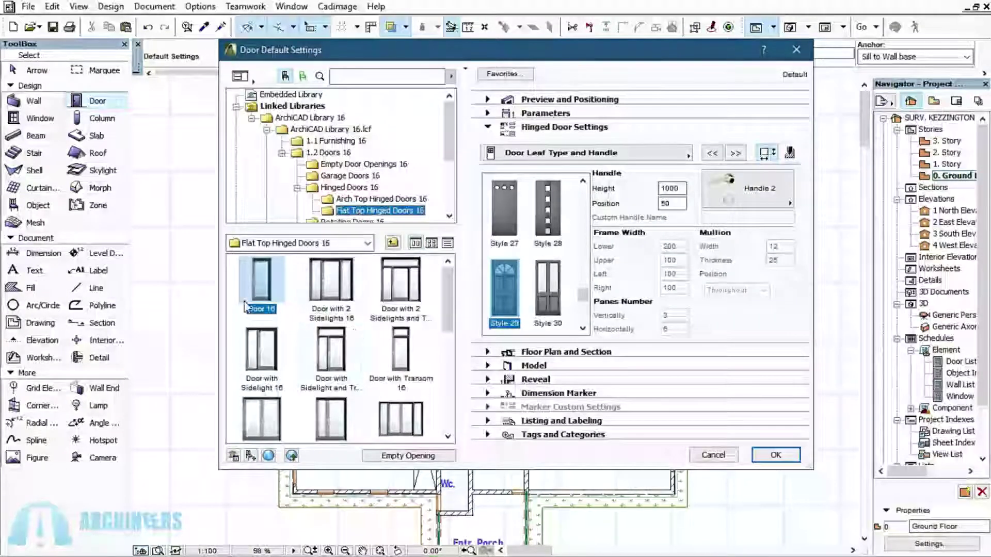
pyautogui.moveTo(450, 287); pyautogui.dragTo(432, 393)
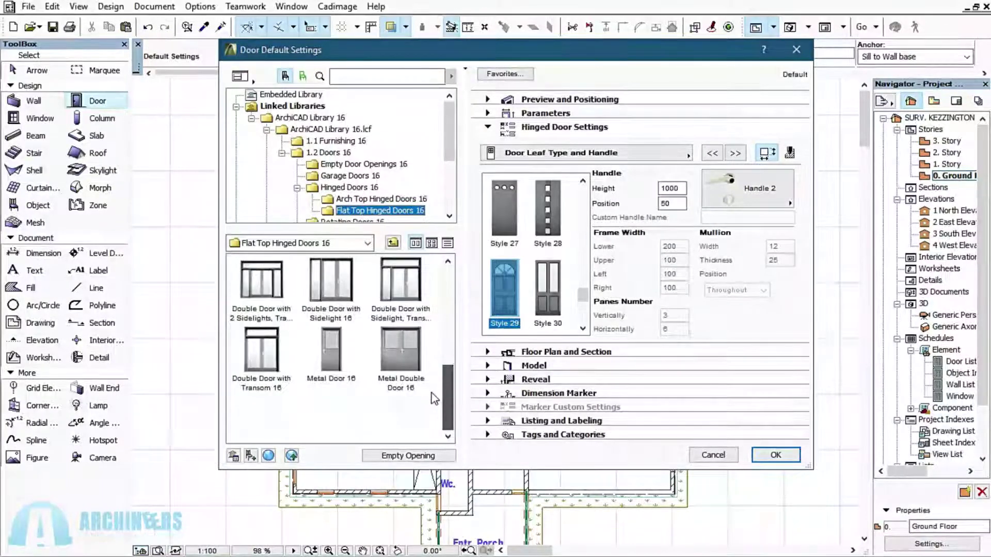
pyautogui.scroll(5, 443, 385)
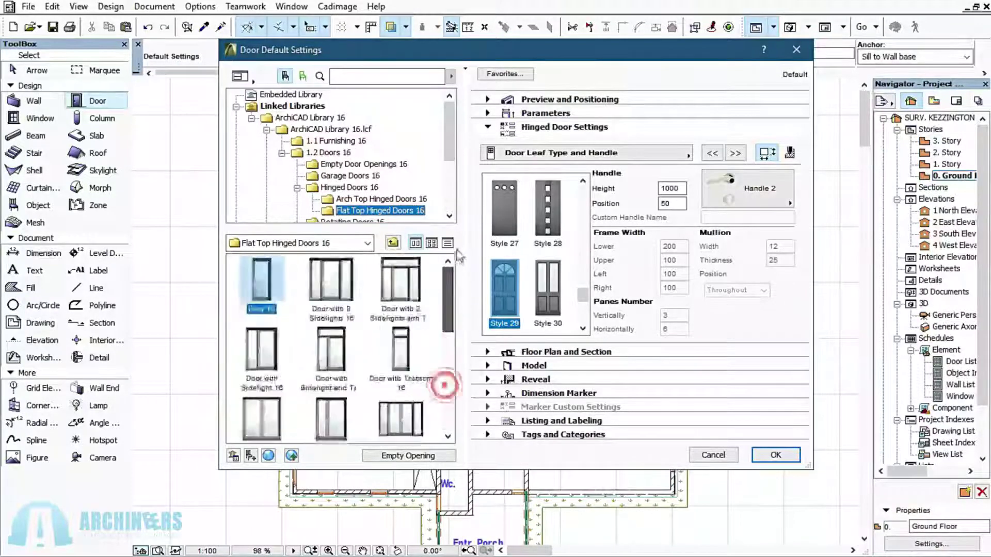
pyautogui.click(796, 50)
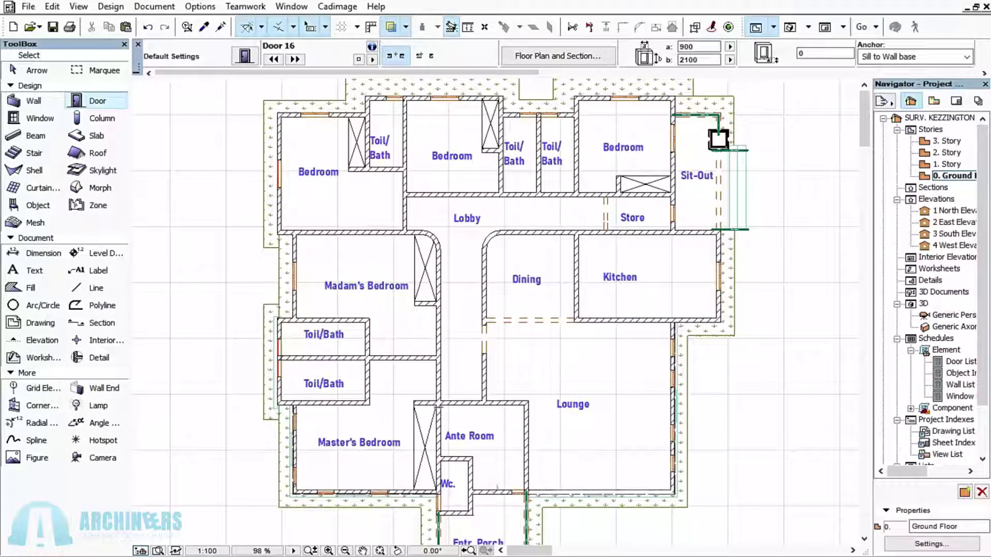
# Step: Zoom out until the entire ground floor plan and entrance porch fit the window
pyautogui.scroll(-3, 506, 429)
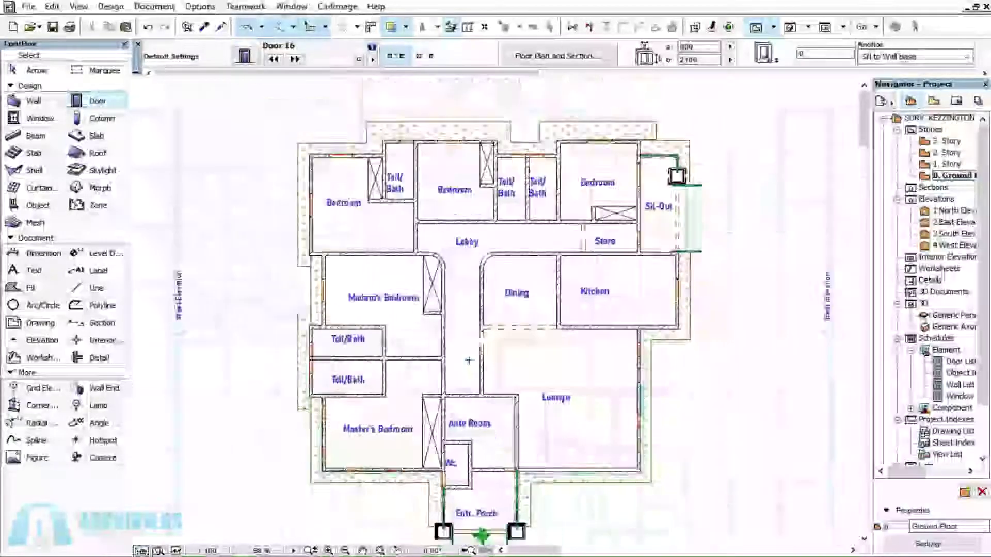
pyautogui.scroll(5, 490, 420)
pyautogui.click(464, 412)
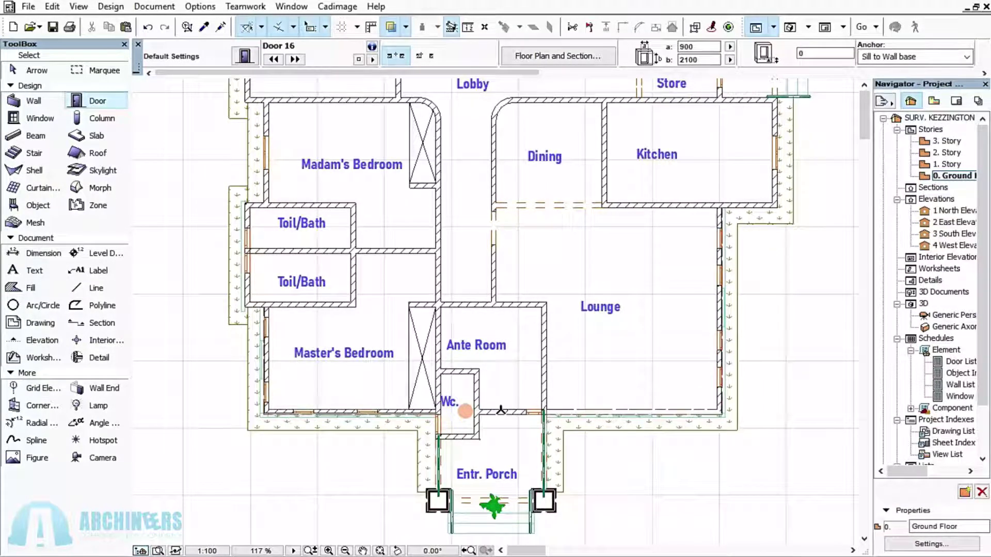
pyautogui.scroll(-4, 501, 410)
pyautogui.scroll(6, 519, 300)
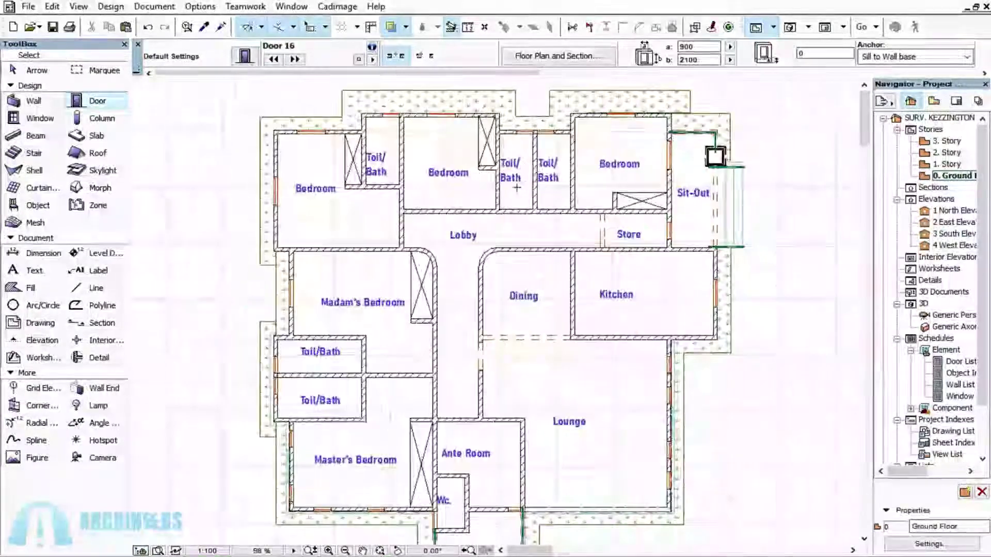
pyautogui.scroll(-5, 485, 310)
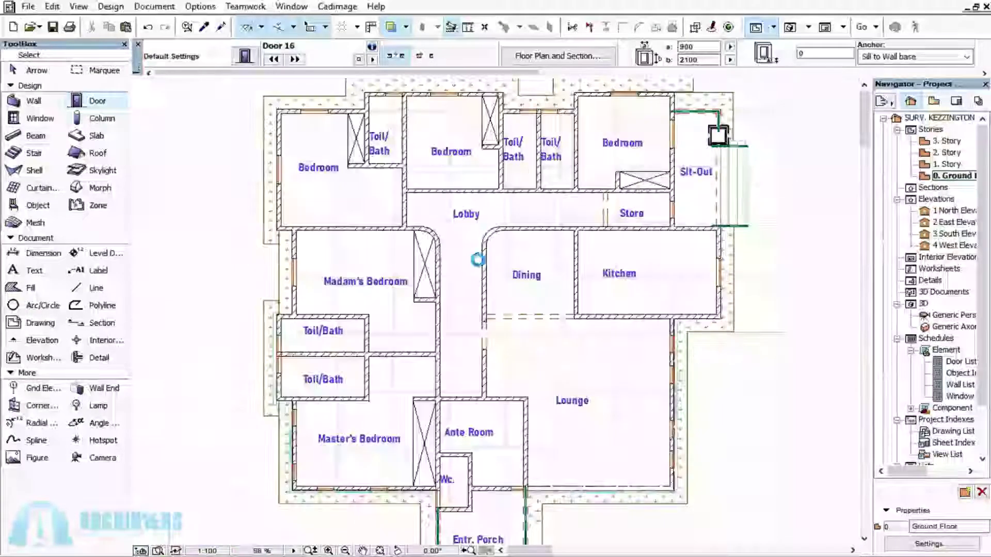
pyautogui.scroll(3, 485, 310)
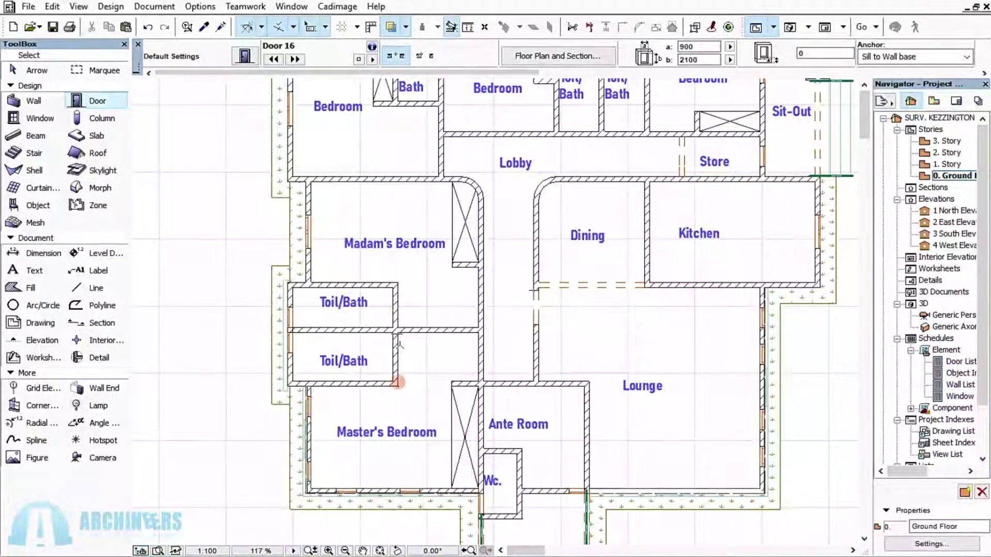
pyautogui.scroll(-2, 398, 345)
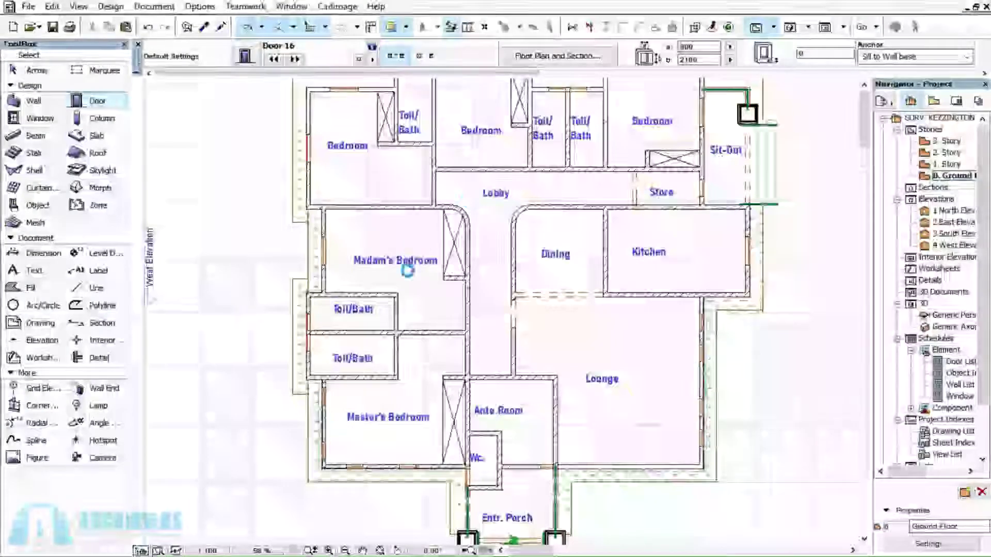
pyautogui.scroll(-2, 511, 243)
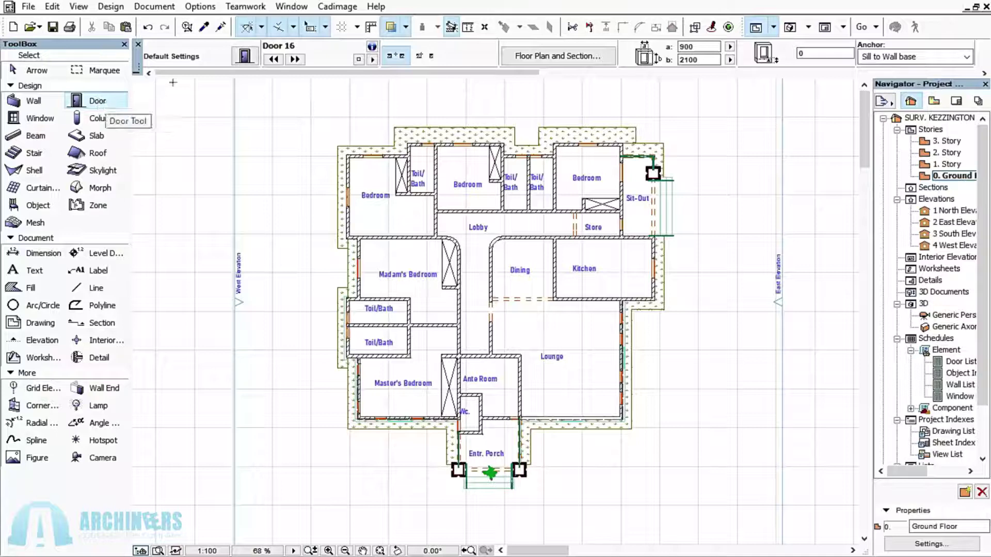
# Step: Reopen Door Default Settings for Door 16 and move the dialog up and left
pyautogui.click(247, 58)
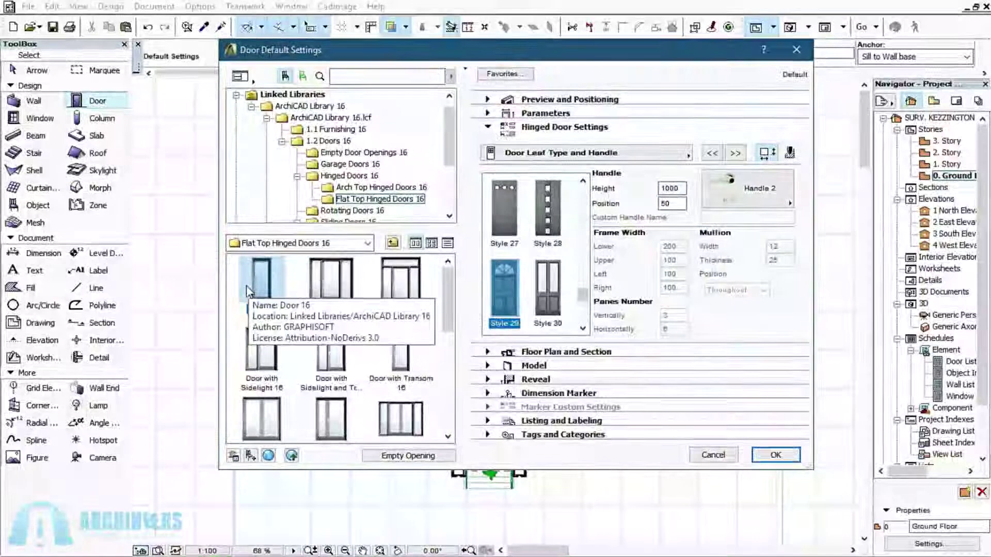
pyautogui.moveTo(561, 55); pyautogui.dragTo(443, 53)
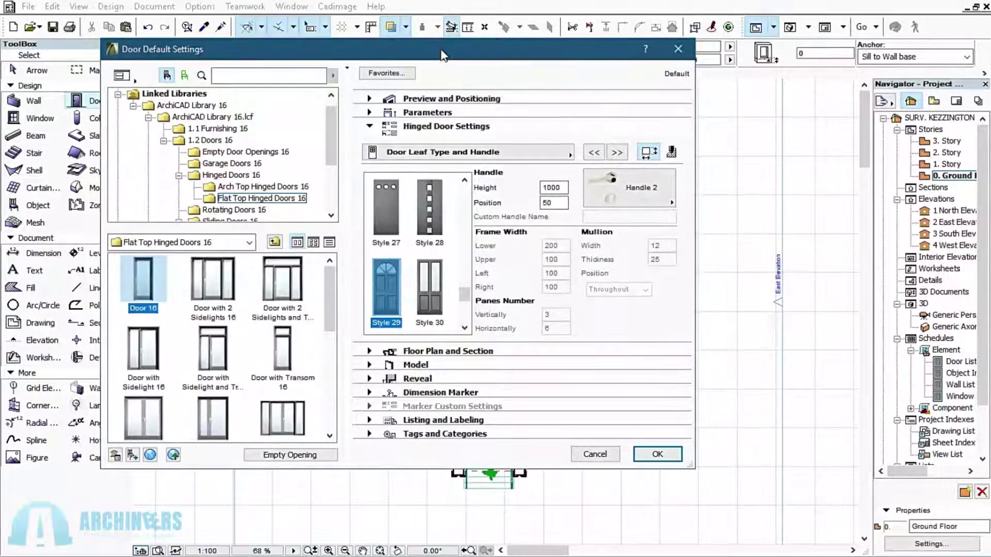
# Step: Expand Preview and Positioning to see Door 16's 900 × 2100 size anchored at the sill
pyautogui.click(419, 98)
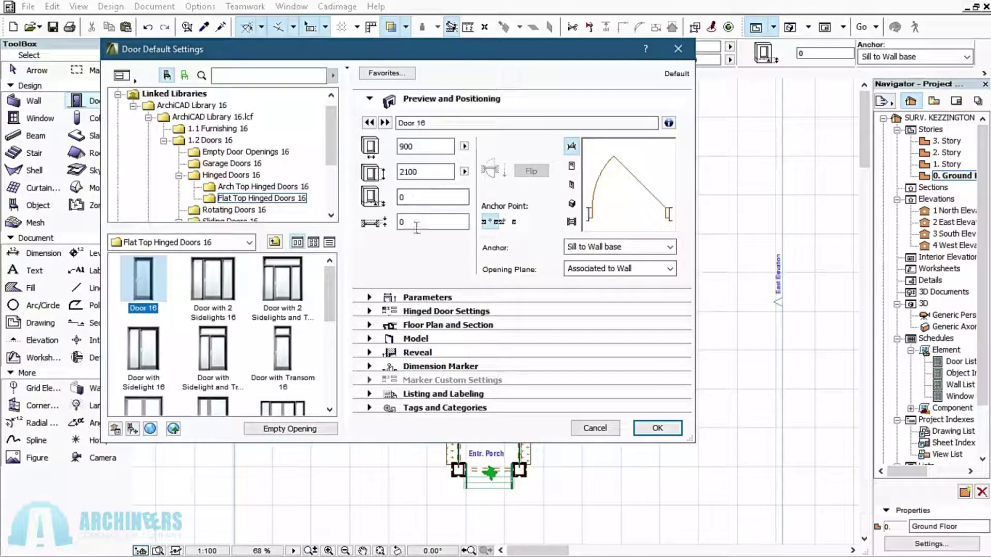
# Step: Cycle Door 16's preview through elevation, 3D, shaded, front and plan views, then show its Parameters
pyautogui.click(571, 165)
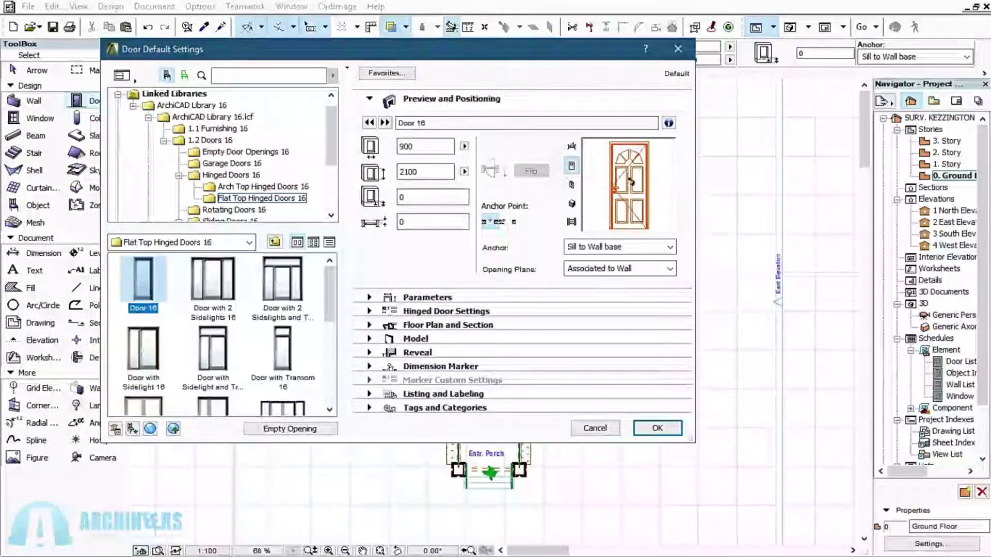
pyautogui.click(571, 183)
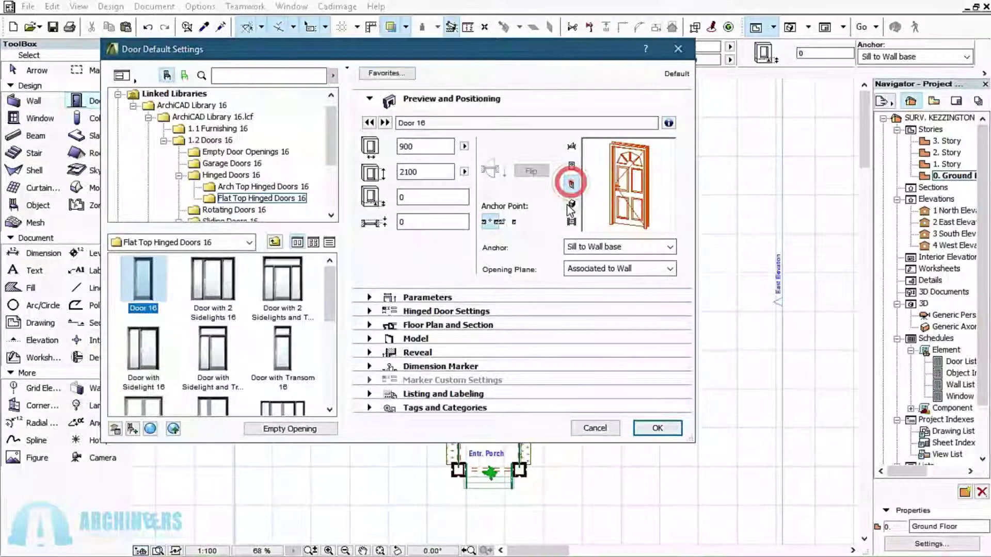
pyautogui.click(571, 203)
pyautogui.click(572, 221)
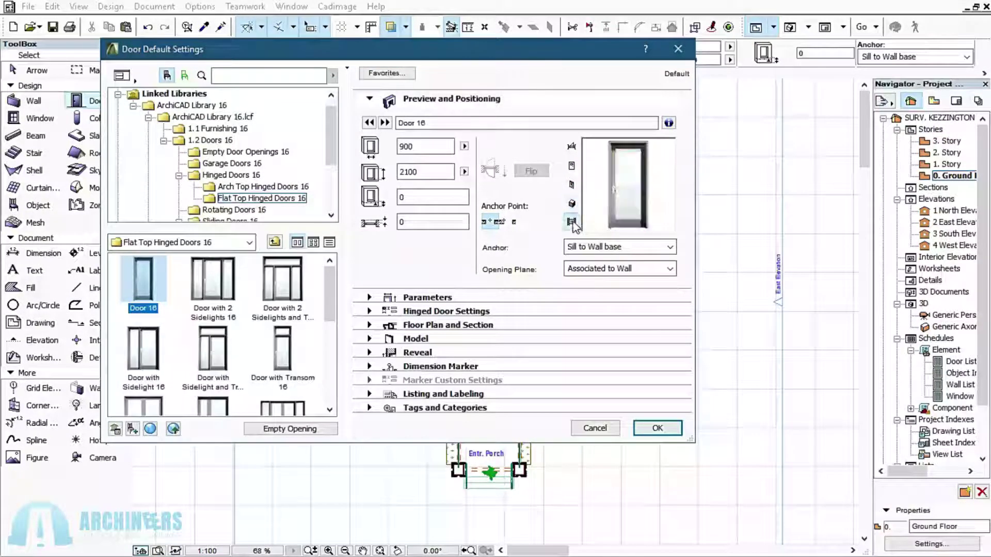
pyautogui.click(572, 147)
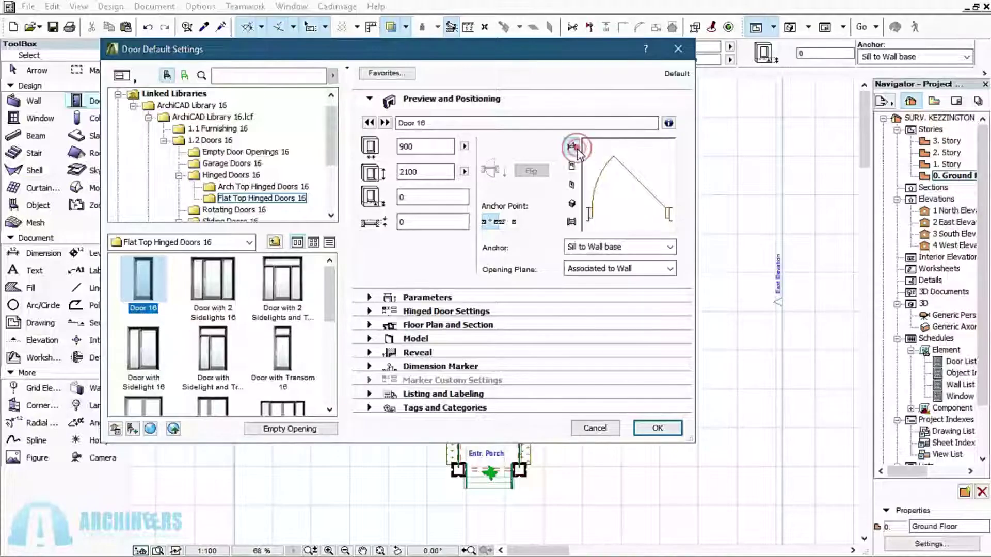
pyautogui.click(369, 299)
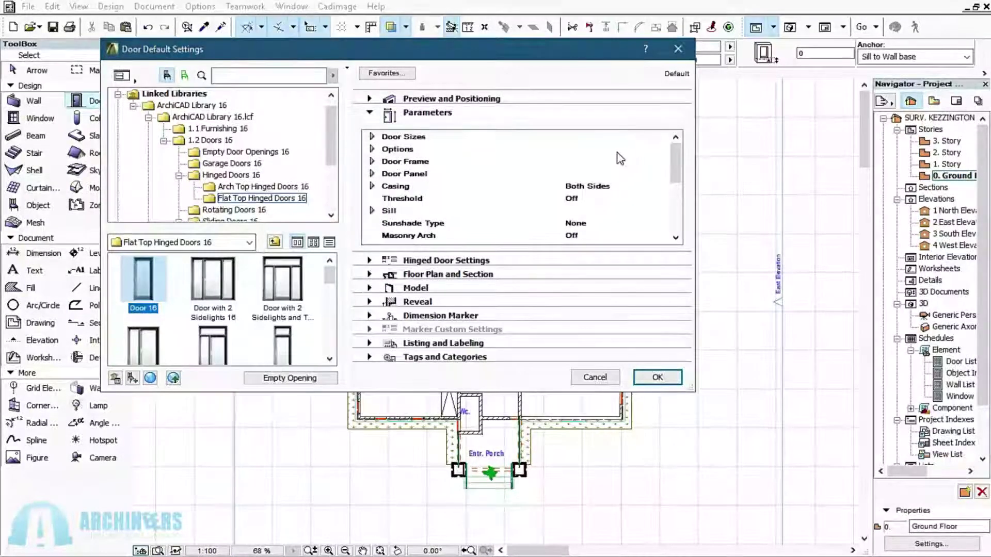
pyautogui.click(369, 99)
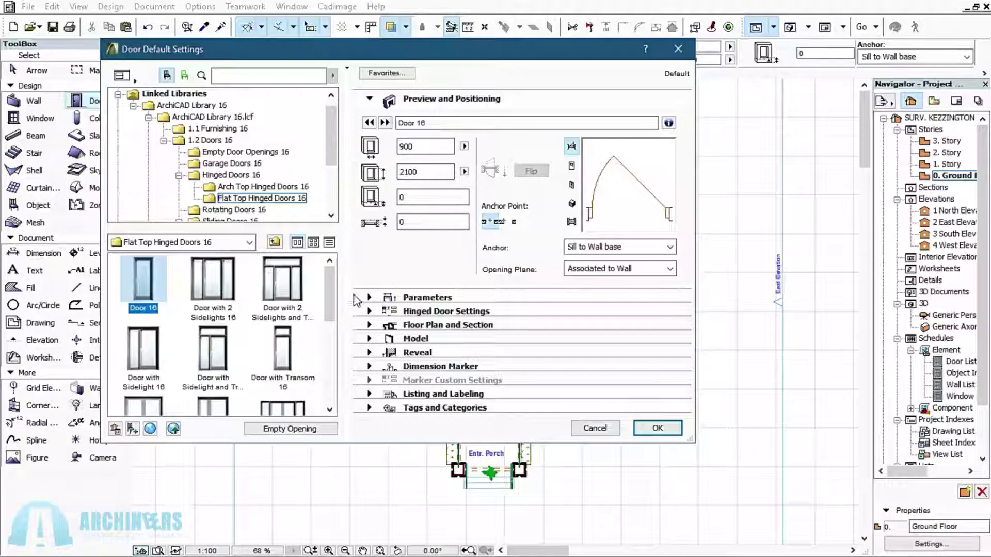
pyautogui.click(370, 298)
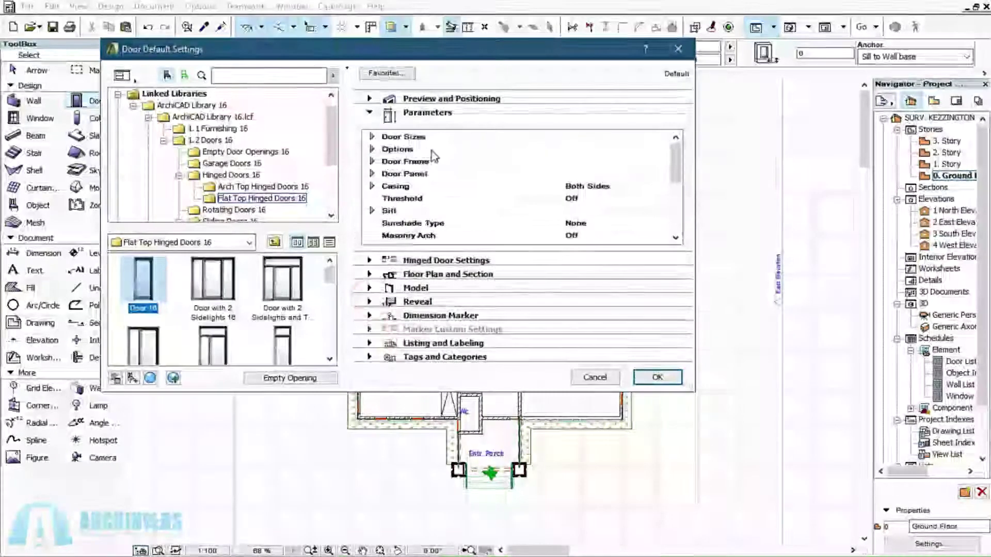
pyautogui.click(371, 137)
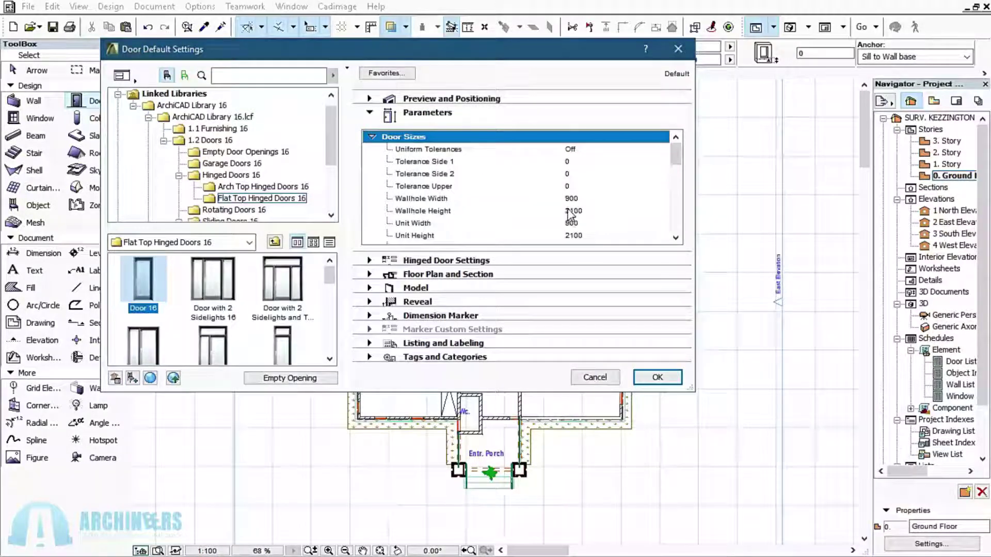
pyautogui.scroll(-1, 574, 211)
pyautogui.scroll(-1, 581, 194)
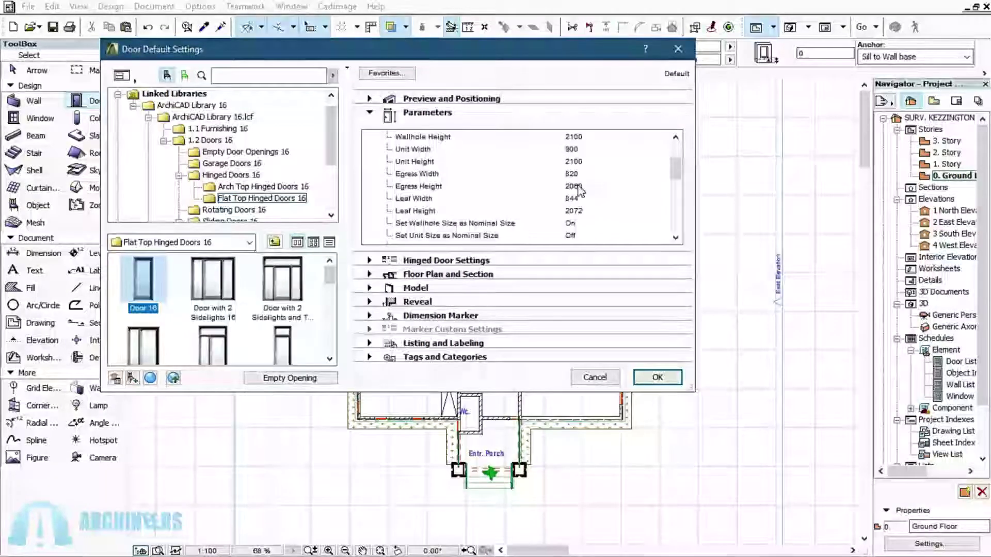
pyautogui.click(371, 112)
pyautogui.click(371, 113)
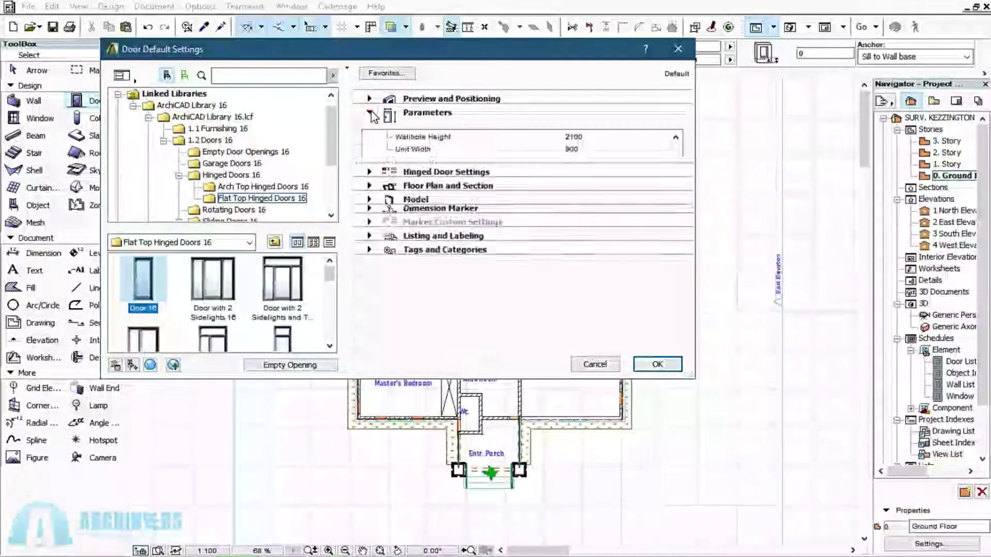
pyautogui.scroll(2, 374, 155)
pyautogui.click(373, 136)
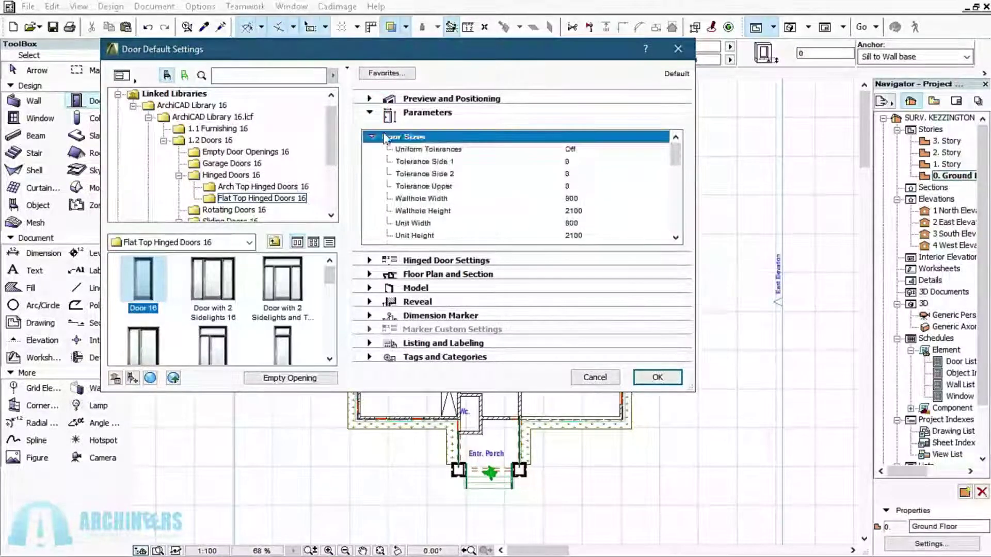
pyautogui.click(371, 136)
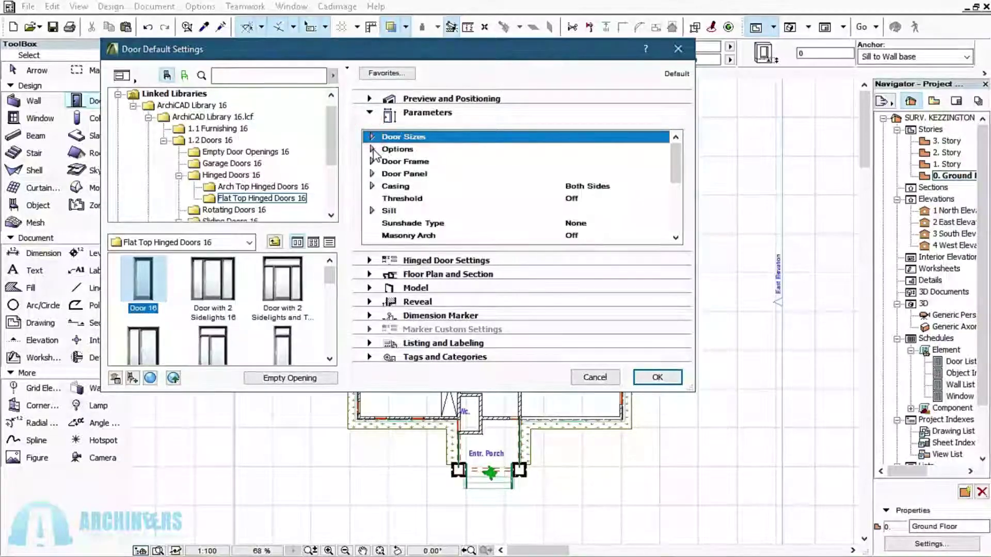
pyautogui.click(374, 149)
pyautogui.click(371, 149)
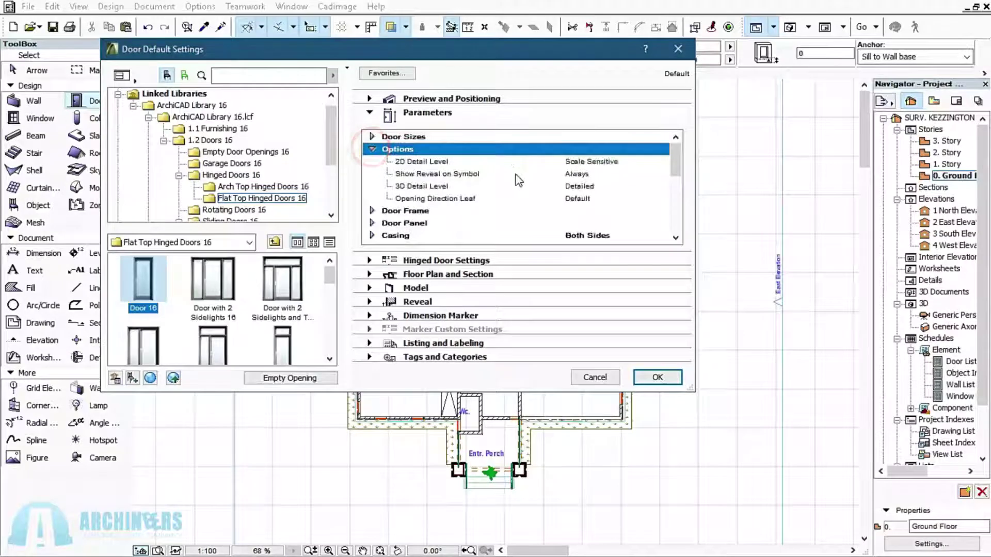
pyautogui.click(372, 149)
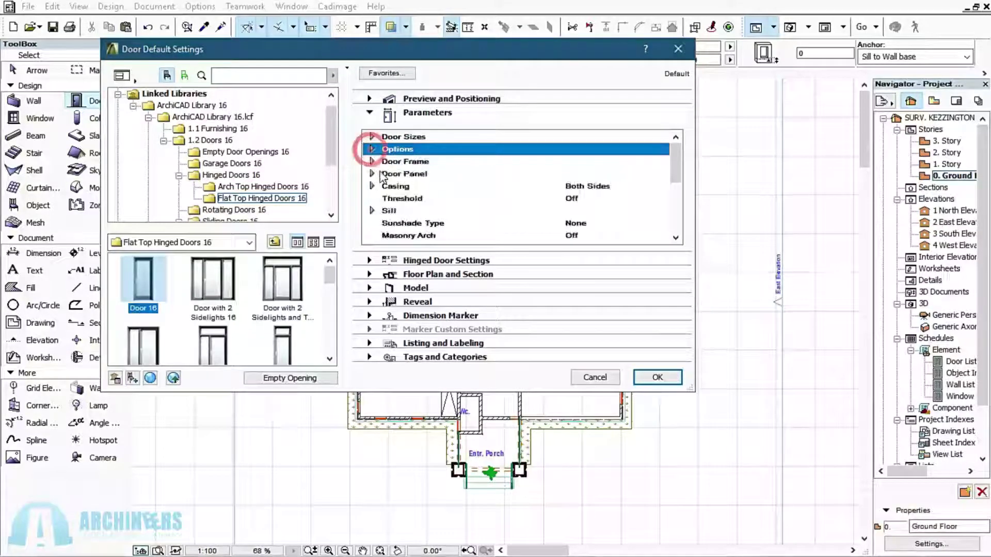
pyautogui.click(372, 161)
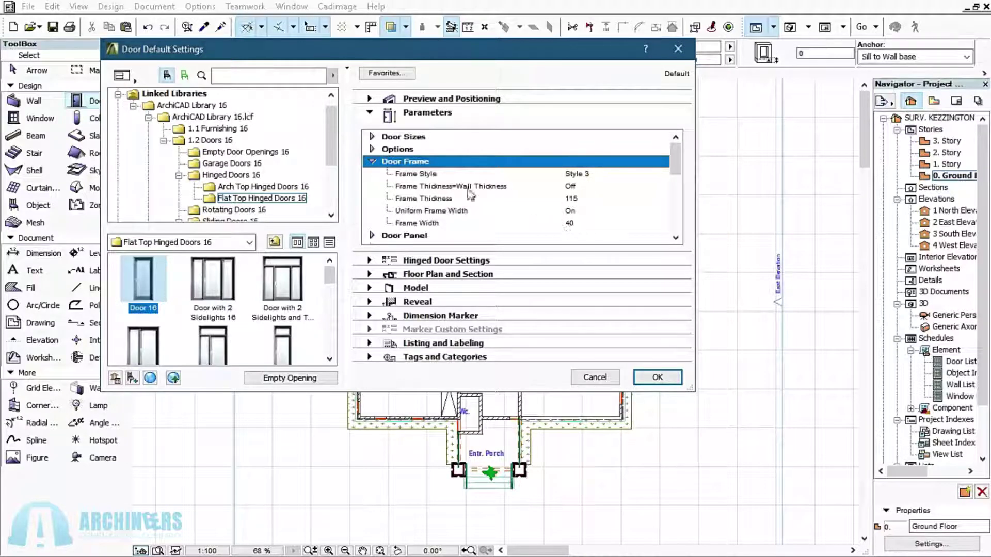
pyautogui.click(372, 161)
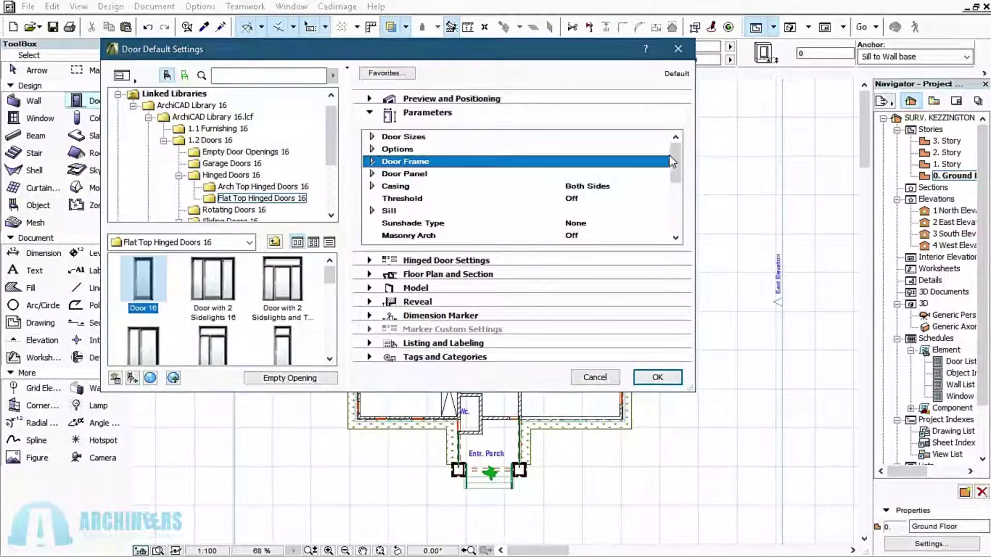
pyautogui.click(372, 186)
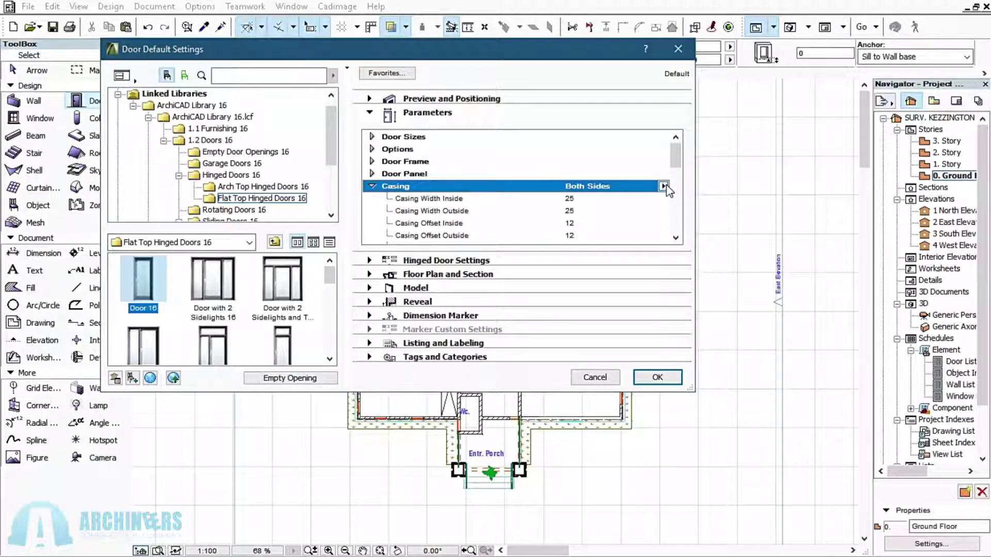
pyautogui.click(663, 187)
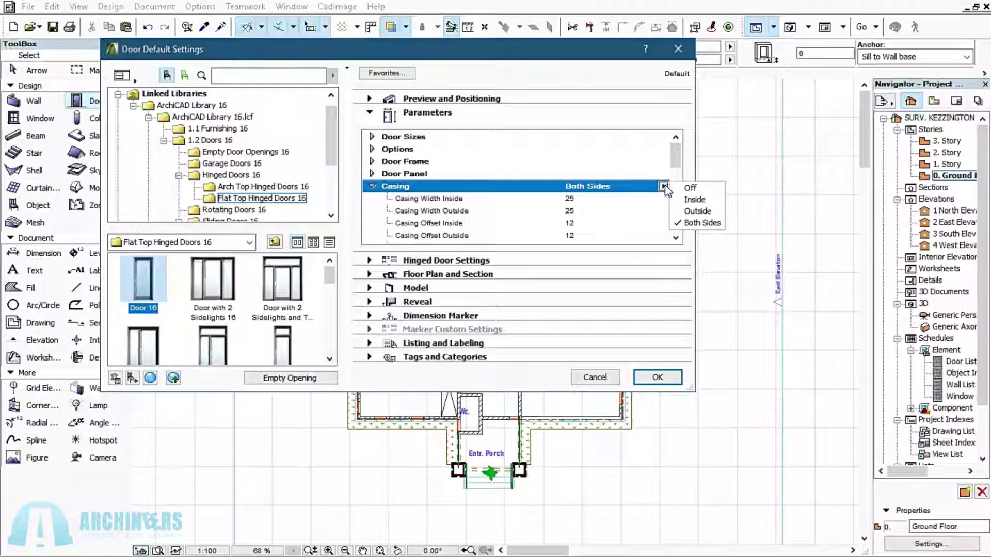
pyautogui.click(664, 189)
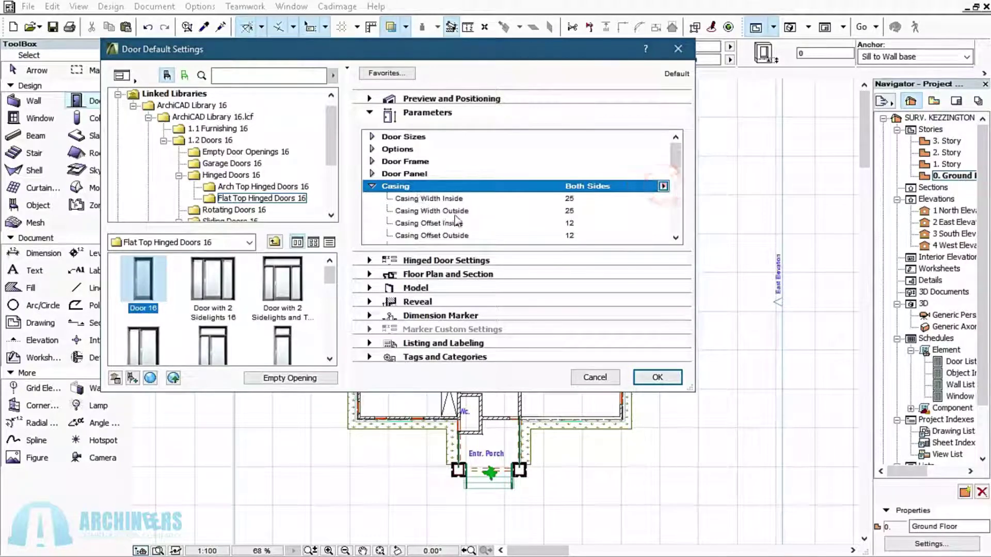
pyautogui.scroll(-1, 568, 196)
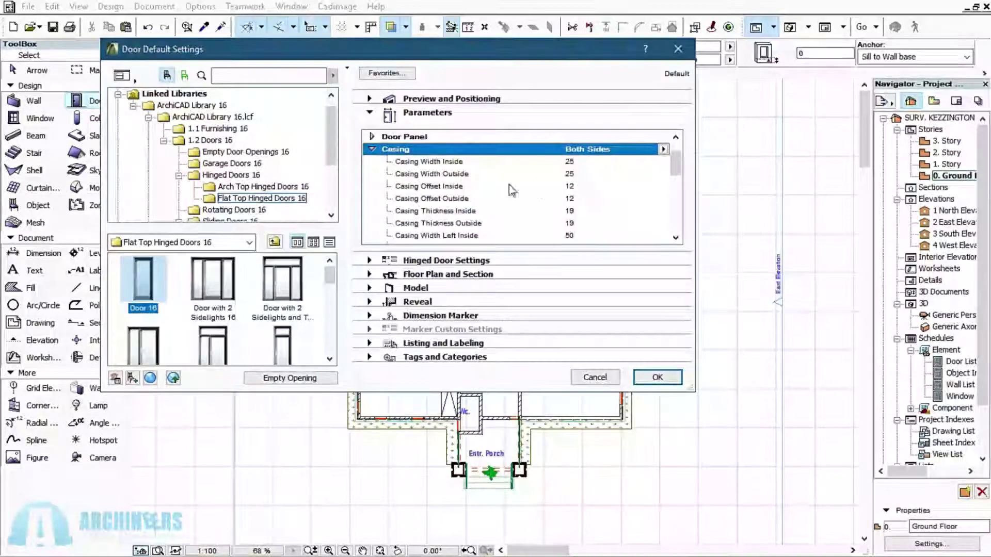
pyautogui.click(371, 150)
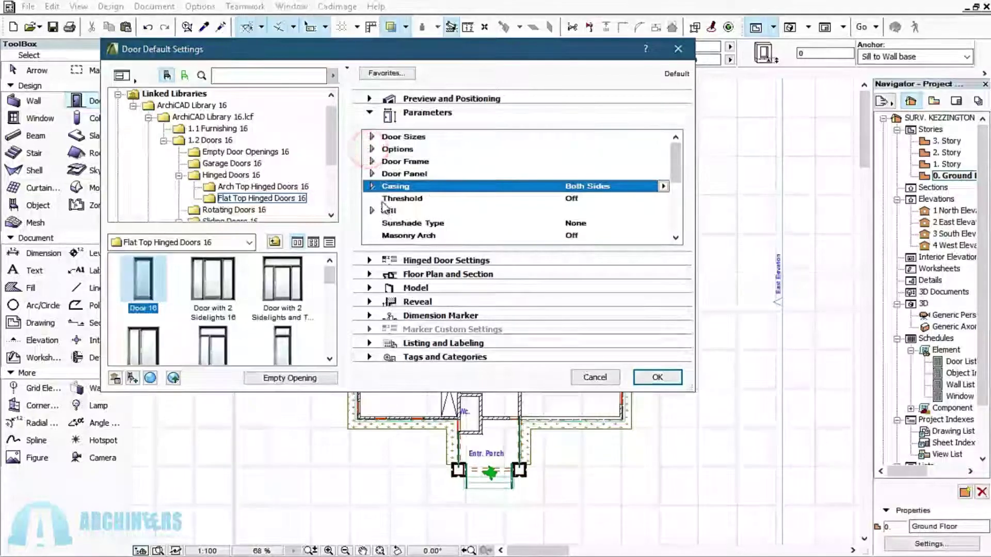
pyautogui.scroll(-4, 397, 200)
pyautogui.scroll(-1, 418, 175)
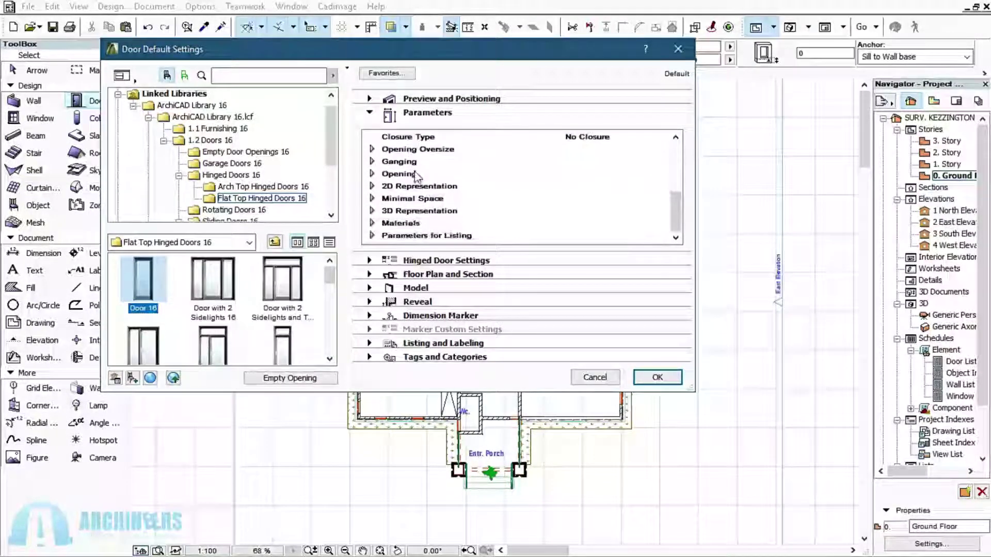
pyautogui.click(372, 223)
pyautogui.scroll(-1, 493, 200)
pyautogui.scroll(-2, 568, 192)
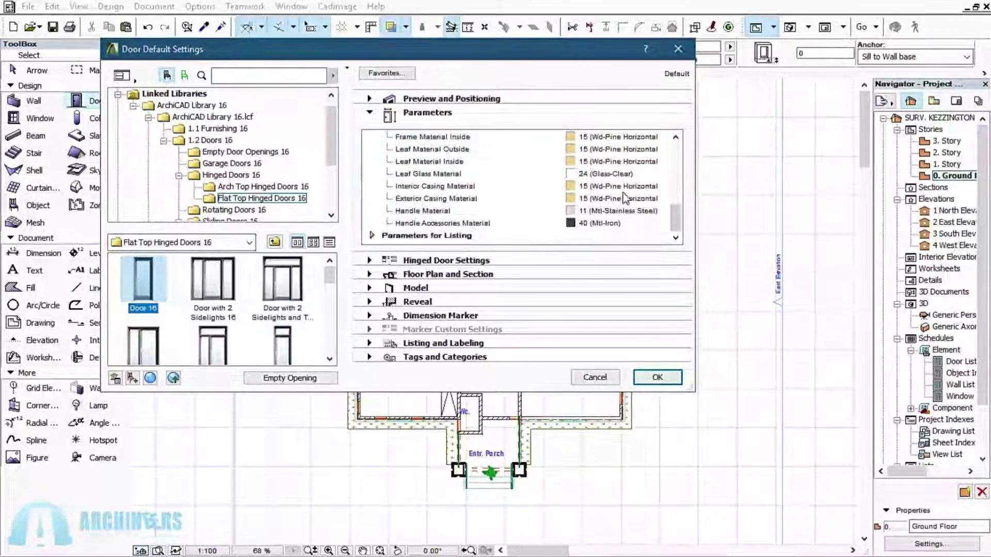
pyautogui.scroll(1, 613, 187)
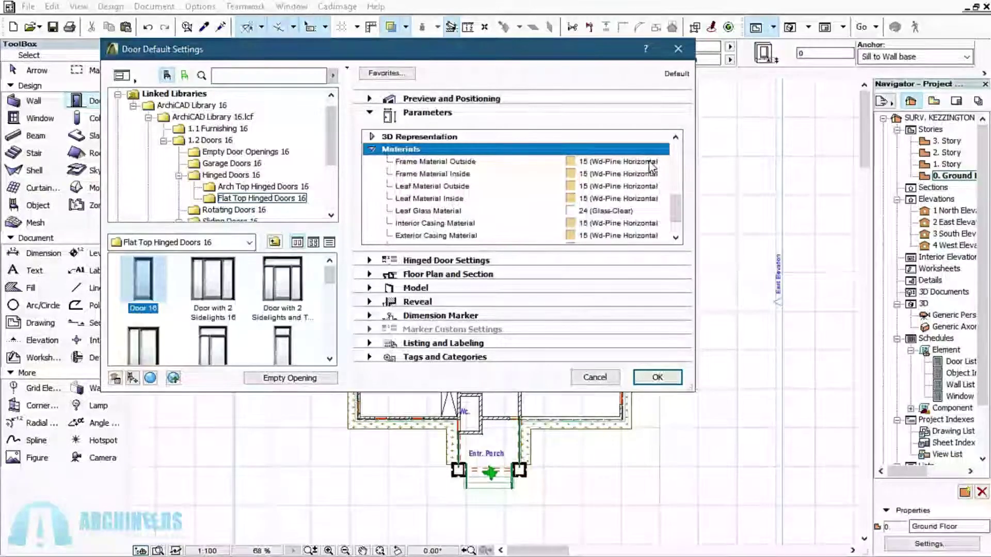
pyautogui.click(654, 161)
pyautogui.click(664, 162)
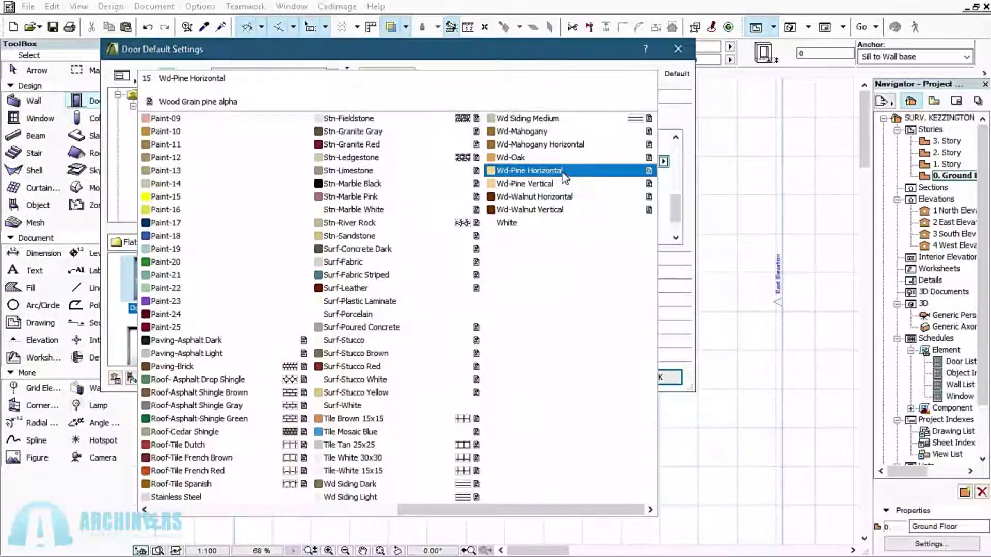
pyautogui.click(664, 161)
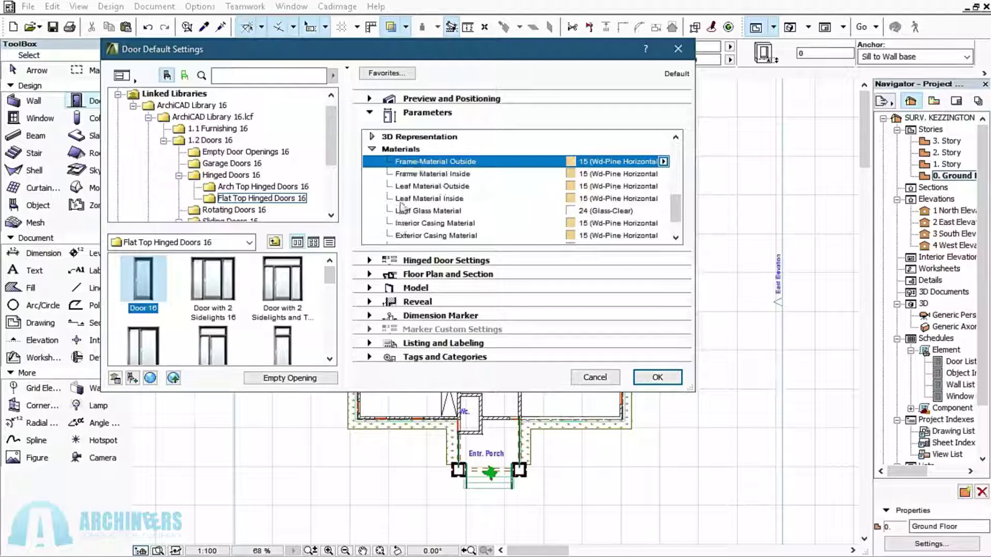
pyautogui.scroll(-1, 676, 204)
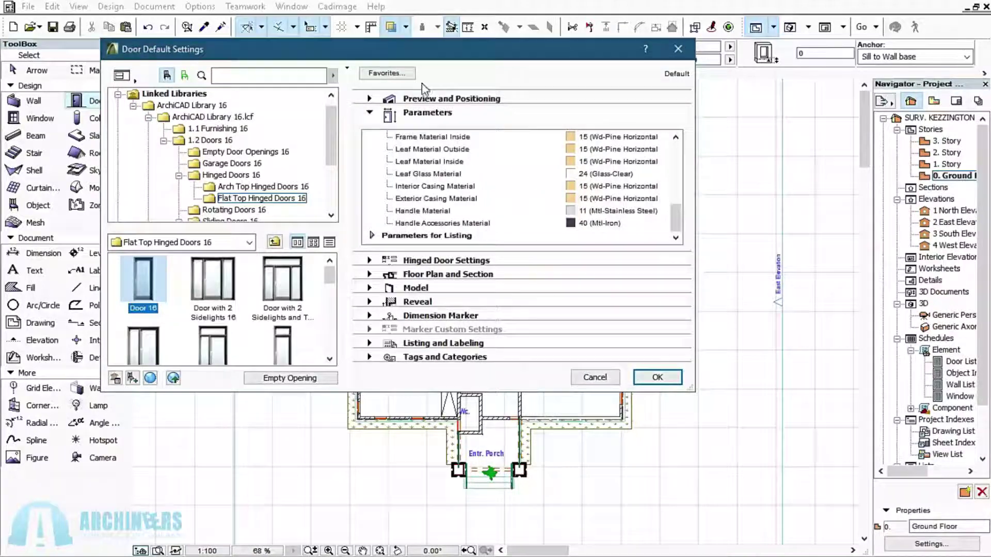
# Step: Show the elevation preview and open Hinged Door Settings, keeping Style 29 as the leaf
pyautogui.click(369, 98)
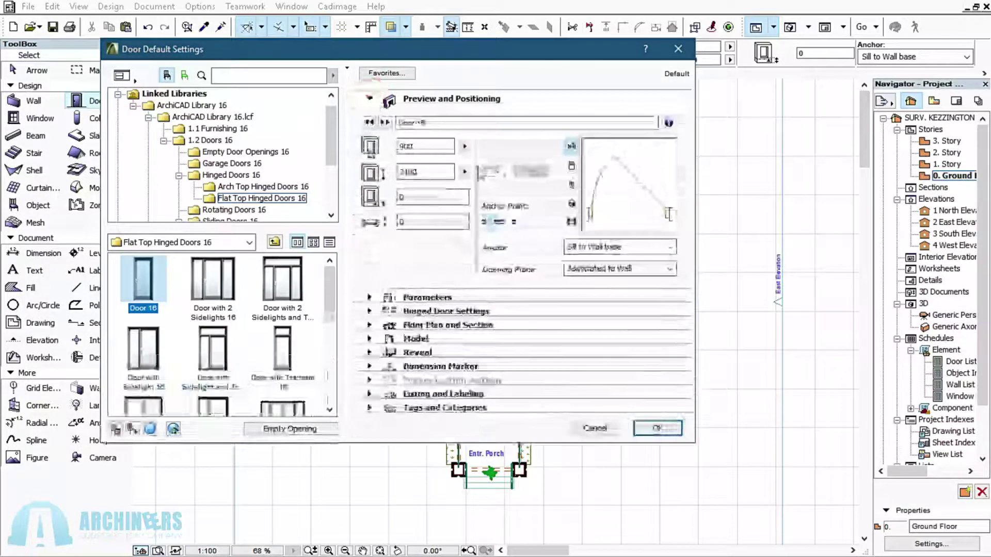
pyautogui.click(572, 166)
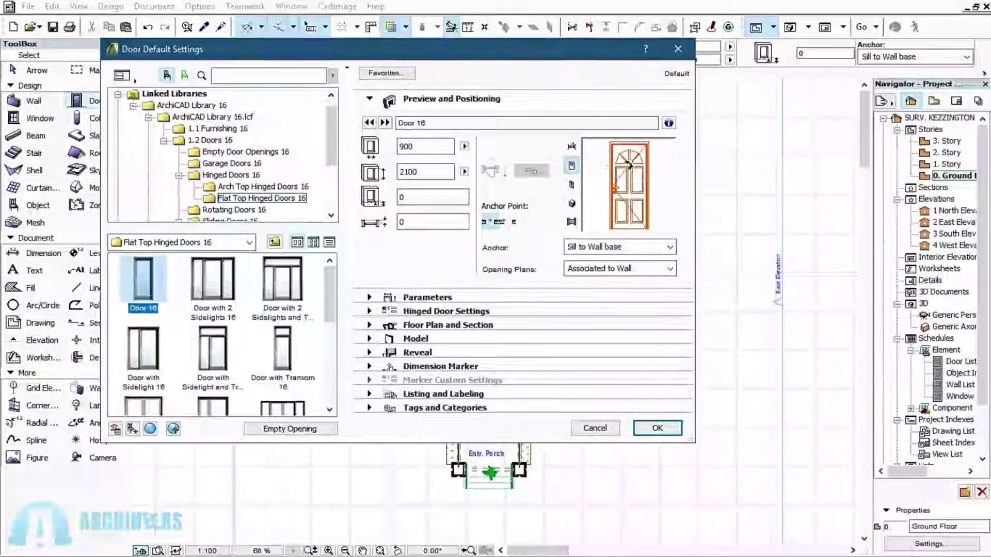
pyautogui.click(370, 311)
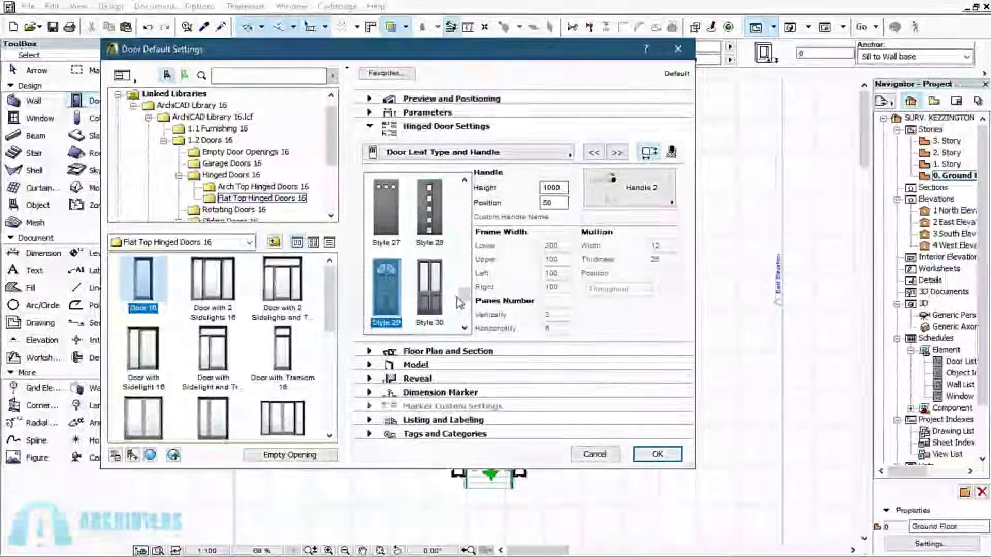
pyautogui.moveTo(465, 297); pyautogui.dragTo(466, 323)
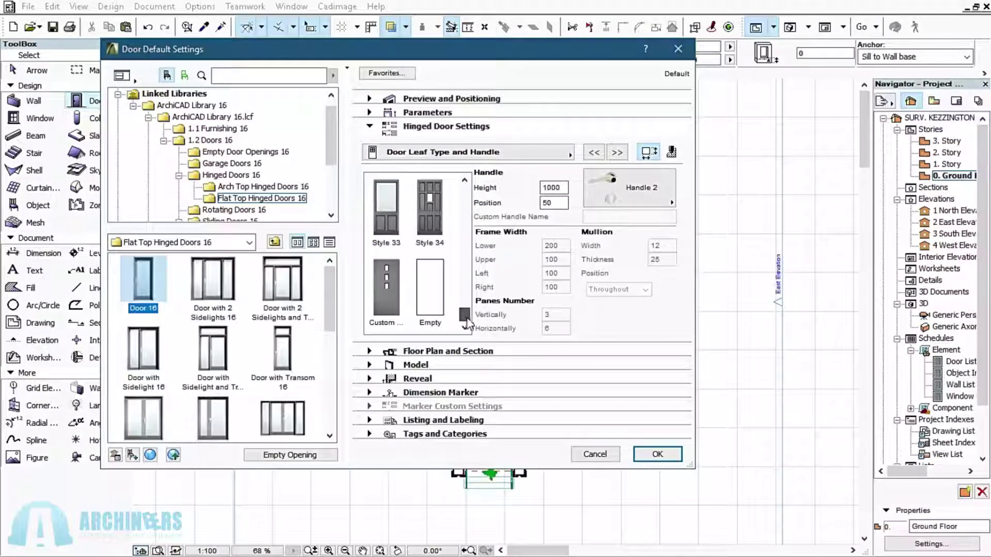
pyautogui.moveTo(467, 322); pyautogui.dragTo(466, 305)
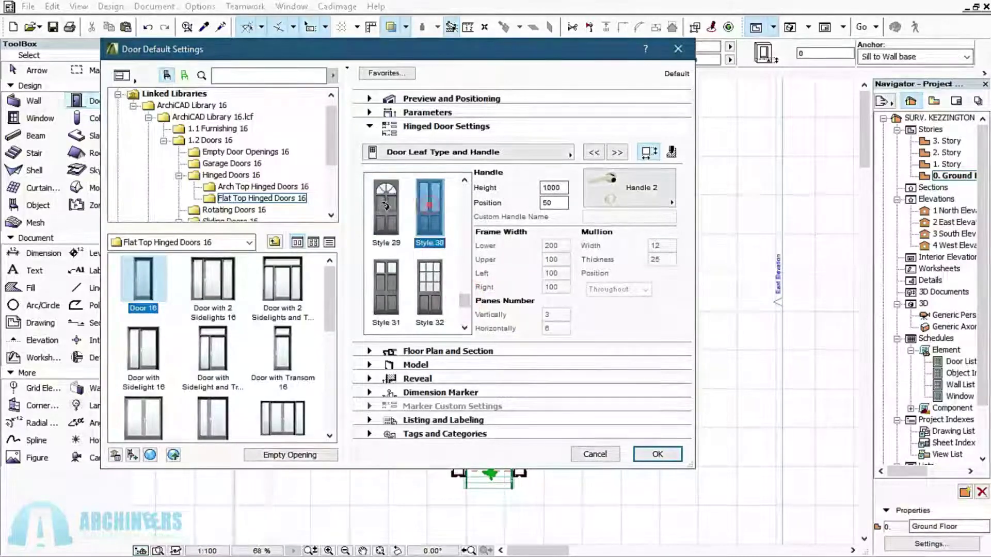
pyautogui.click(385, 208)
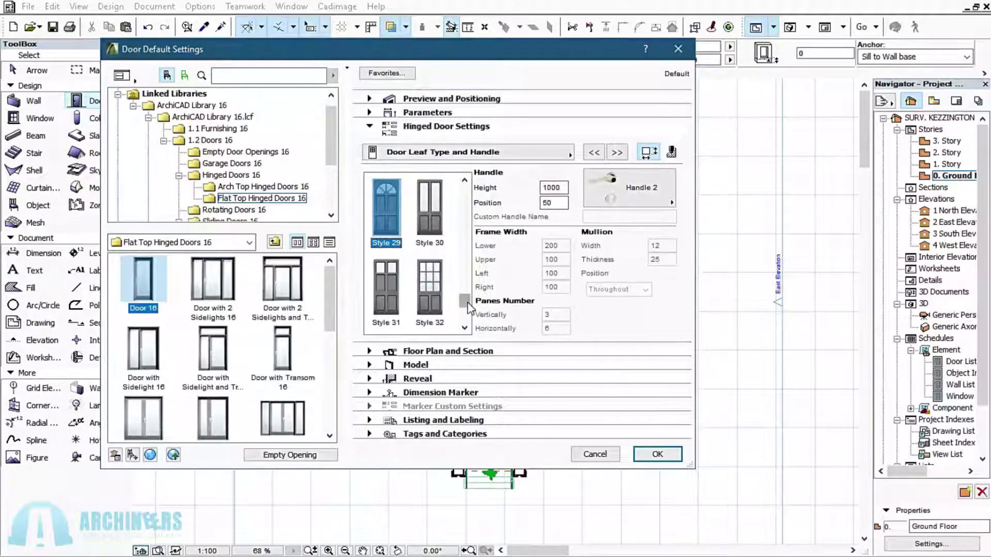
# Step: Choose Handle 4 for the door and move on to the Opening Type and Angle page
pyautogui.scroll(5, 465, 306)
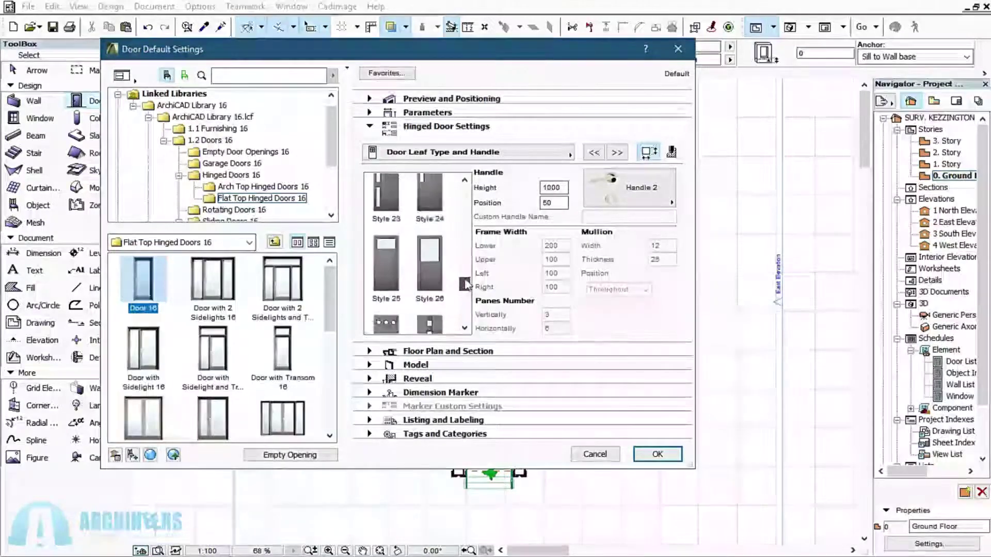
pyautogui.click(464, 244)
pyautogui.click(464, 235)
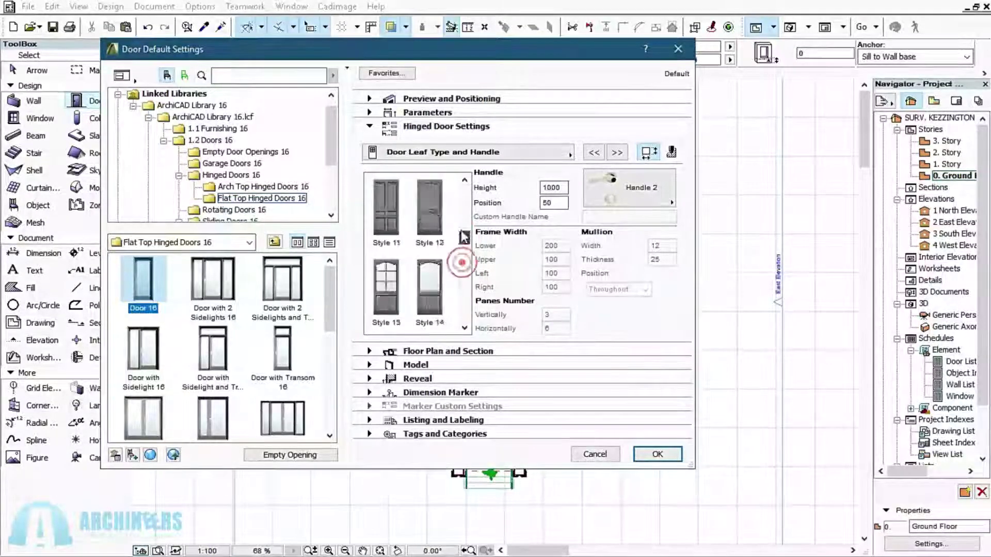
pyautogui.moveTo(463, 217); pyautogui.dragTo(471, 304)
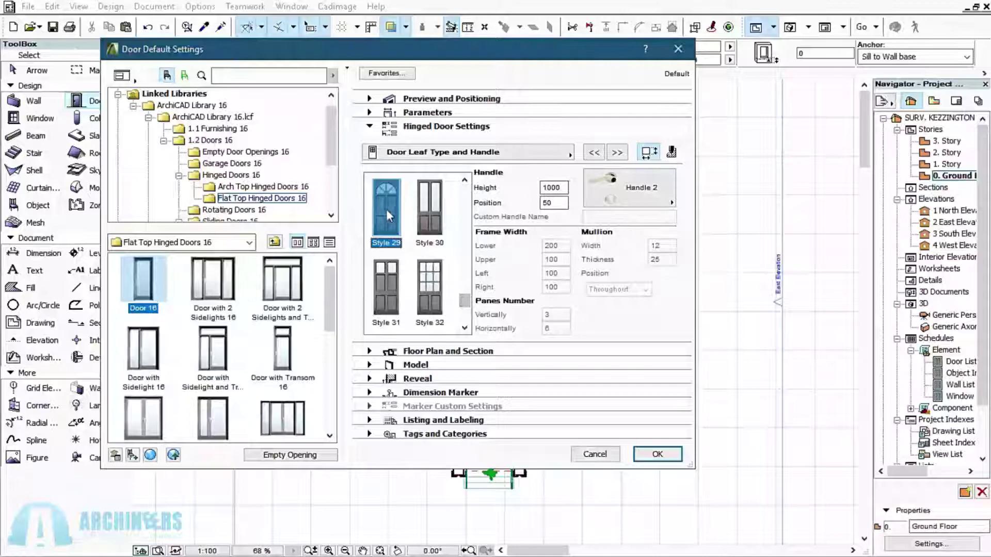
pyautogui.click(641, 192)
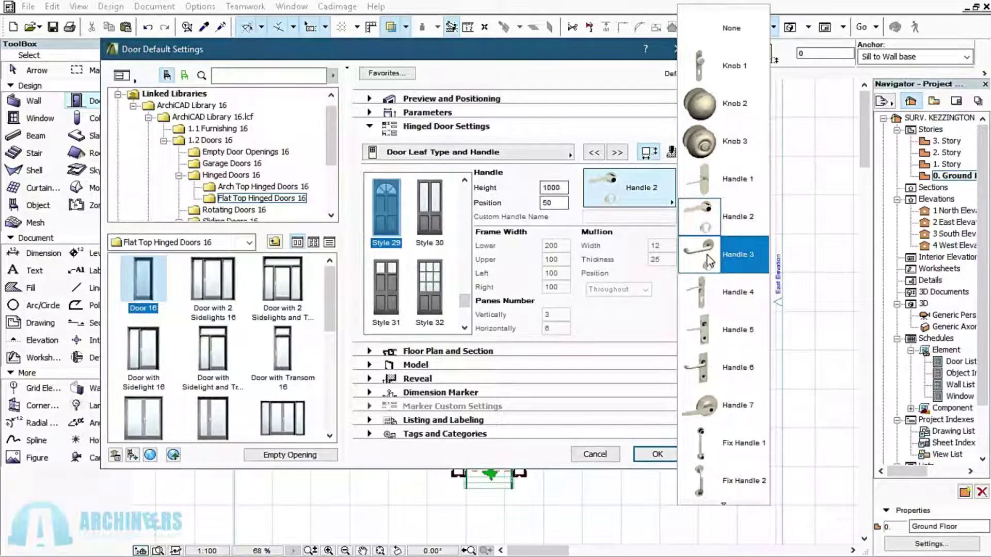
pyautogui.click(703, 284)
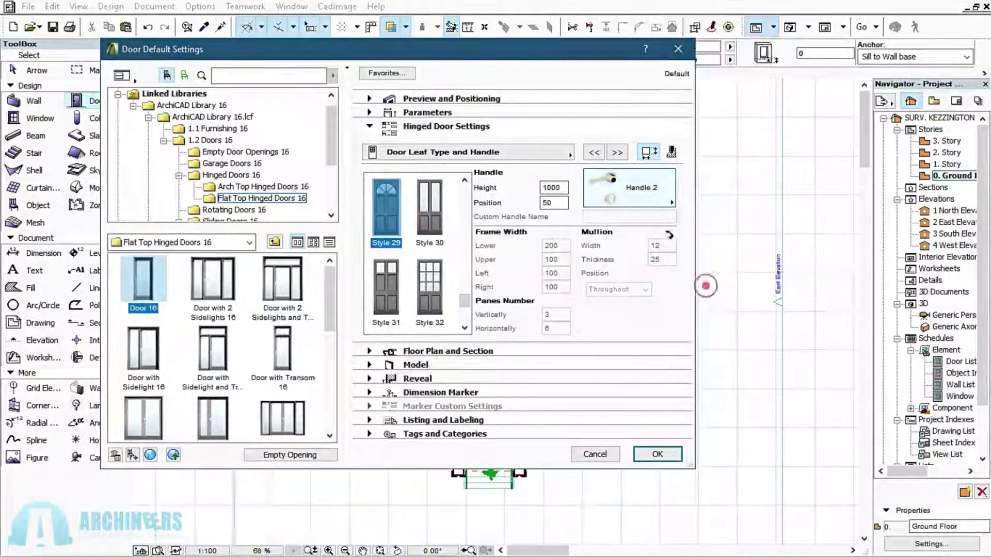
pyautogui.click(617, 153)
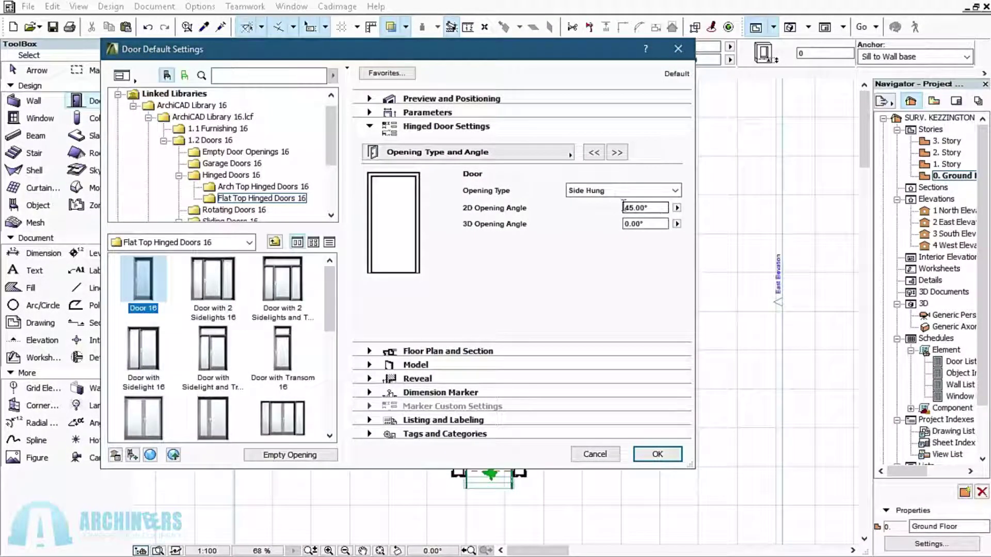
# Step: Override both 2D and 3D opening-line display with the 3D opening line on, then confirm with OK
pyautogui.click(620, 153)
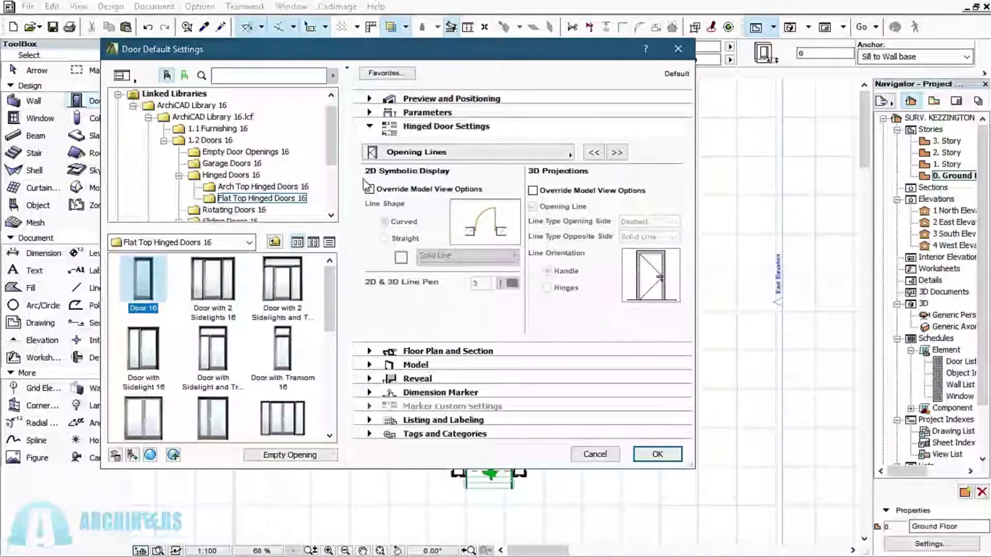
pyautogui.click(443, 194)
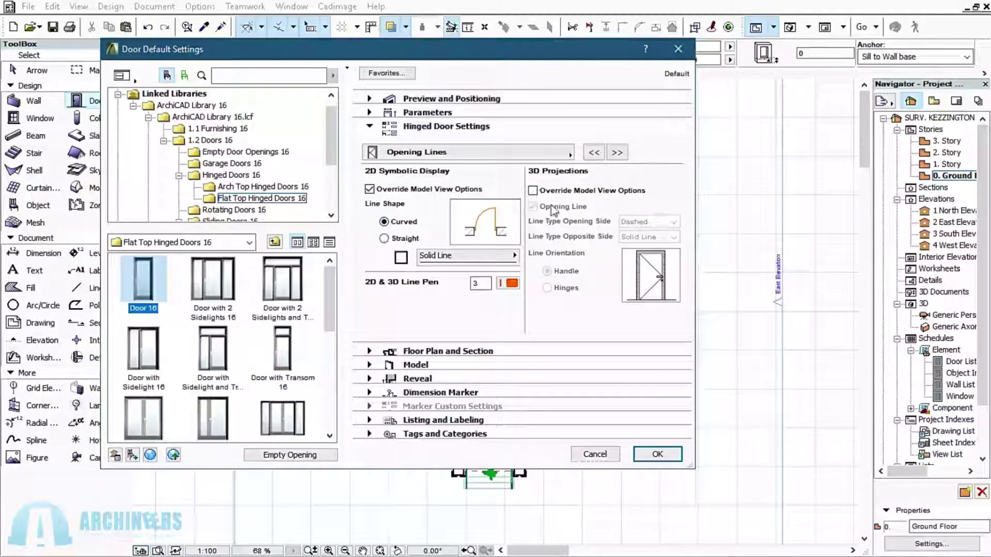
pyautogui.click(533, 191)
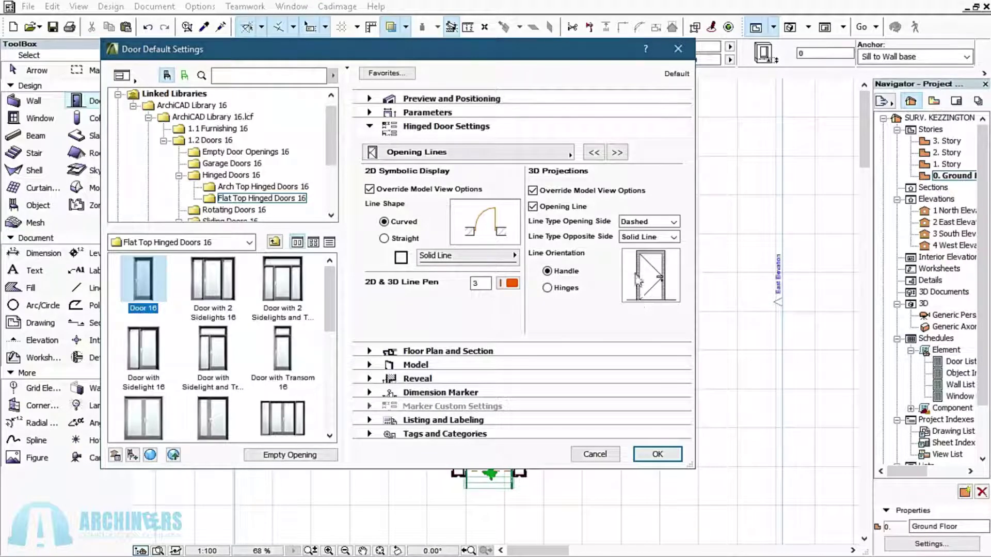
pyautogui.click(532, 206)
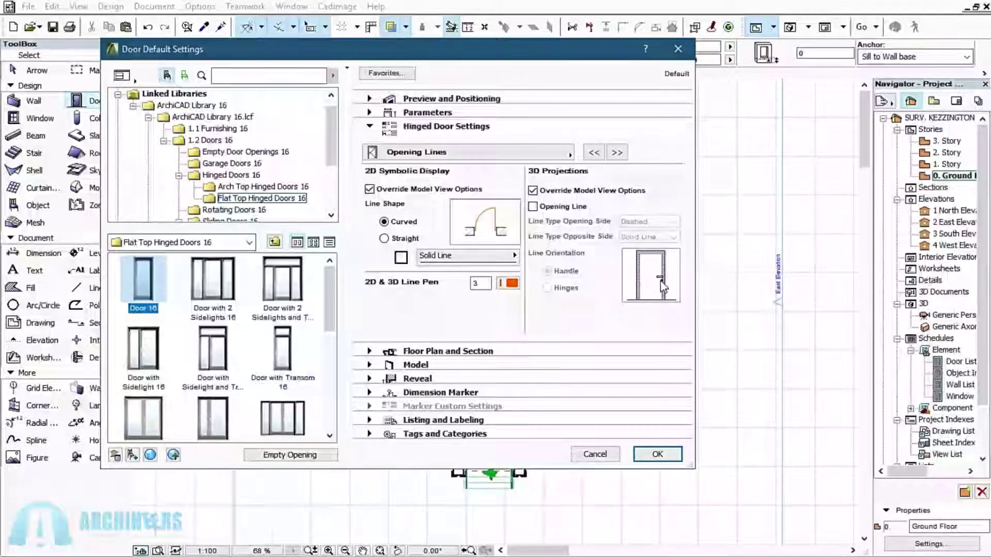
pyautogui.click(533, 206)
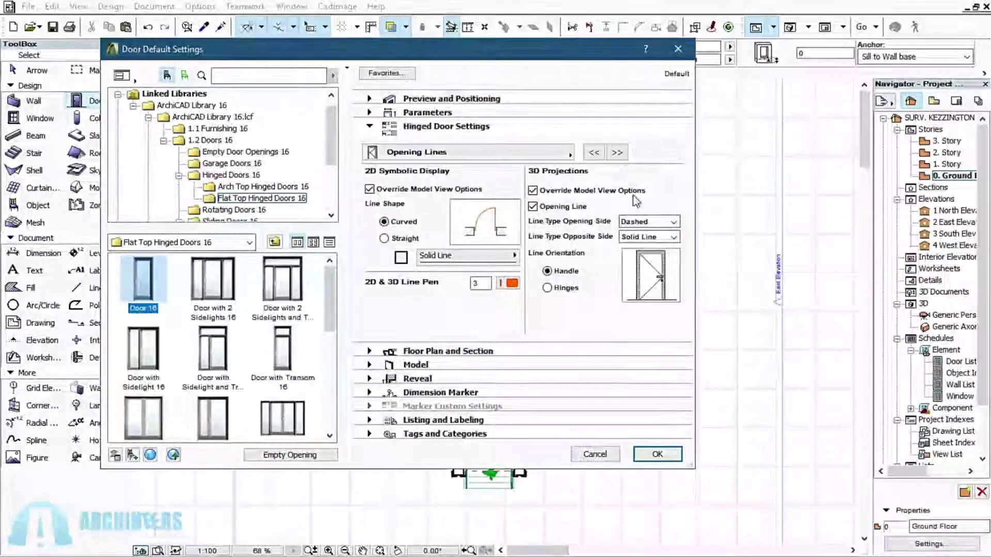
pyautogui.click(617, 153)
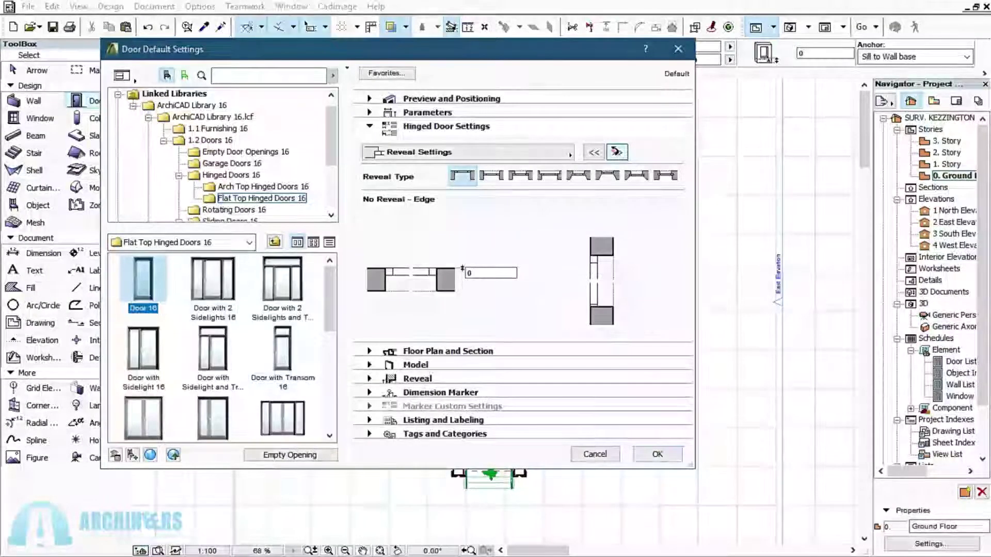
pyautogui.click(618, 152)
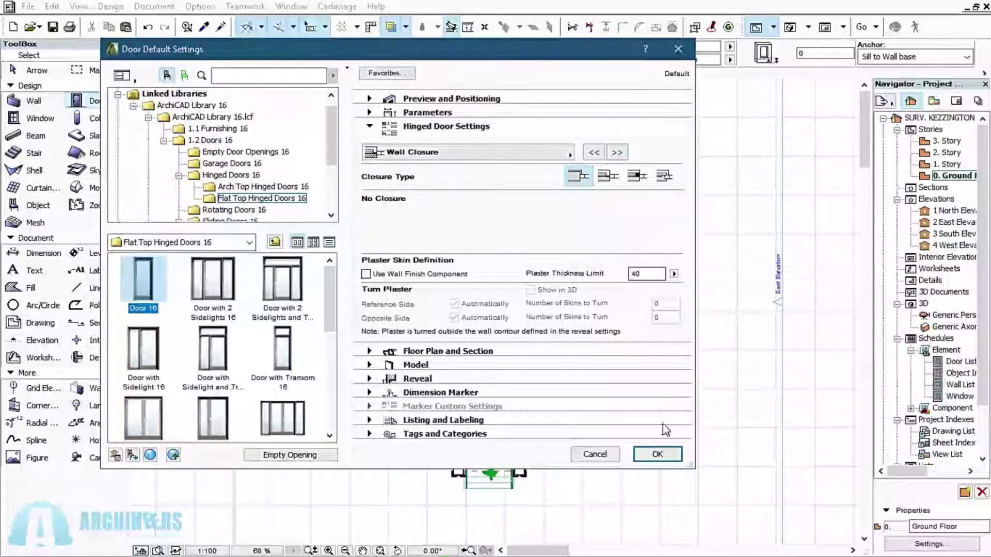
pyautogui.click(658, 455)
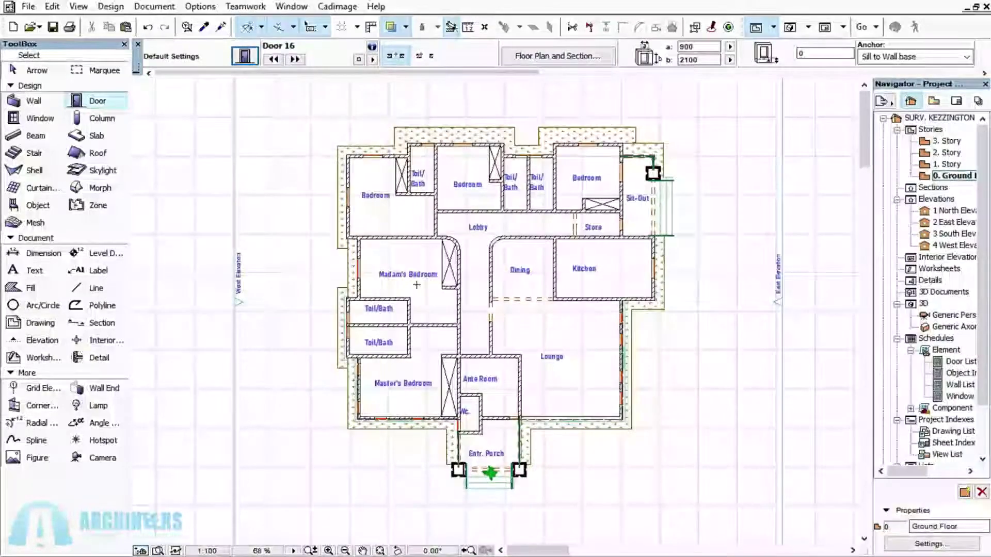
# Step: Place Door 16 in the corridor wall beside the Toil/Bath, swinging into the Toil/Bath
pyautogui.scroll(2, 444, 331)
pyautogui.scroll(-1, 455, 321)
pyautogui.scroll(4, 484, 302)
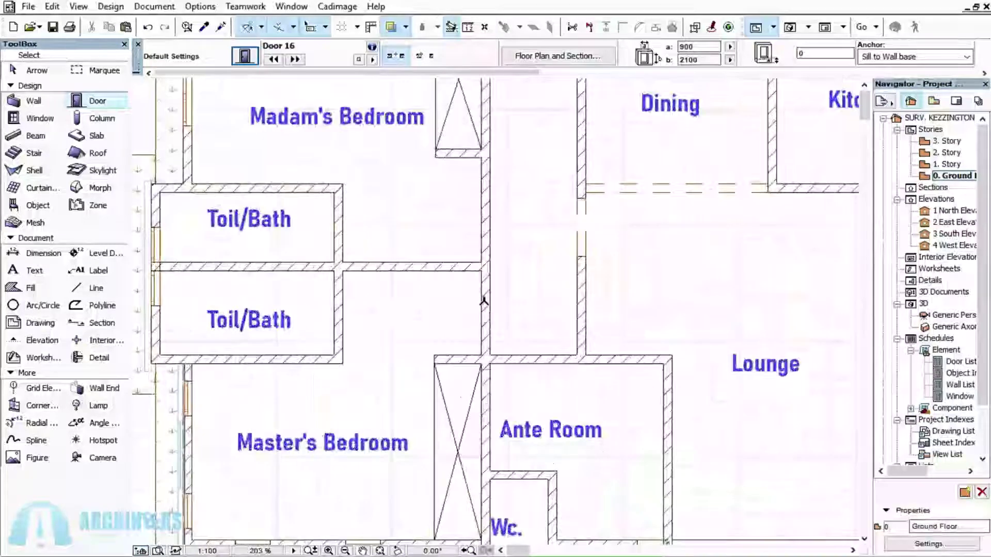
pyautogui.scroll(3, 486, 293)
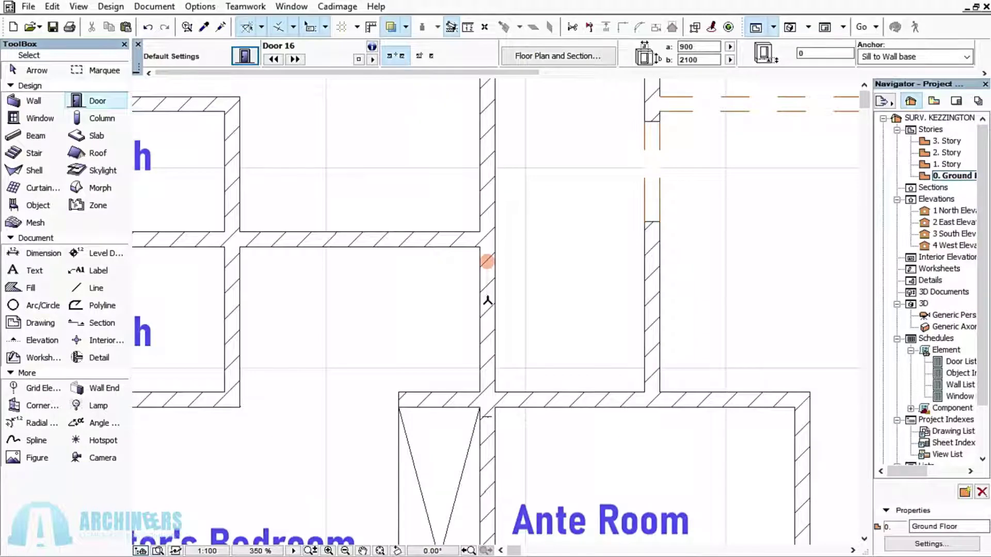
pyautogui.click(488, 300)
pyautogui.click(415, 268)
pyautogui.scroll(5, 501, 257)
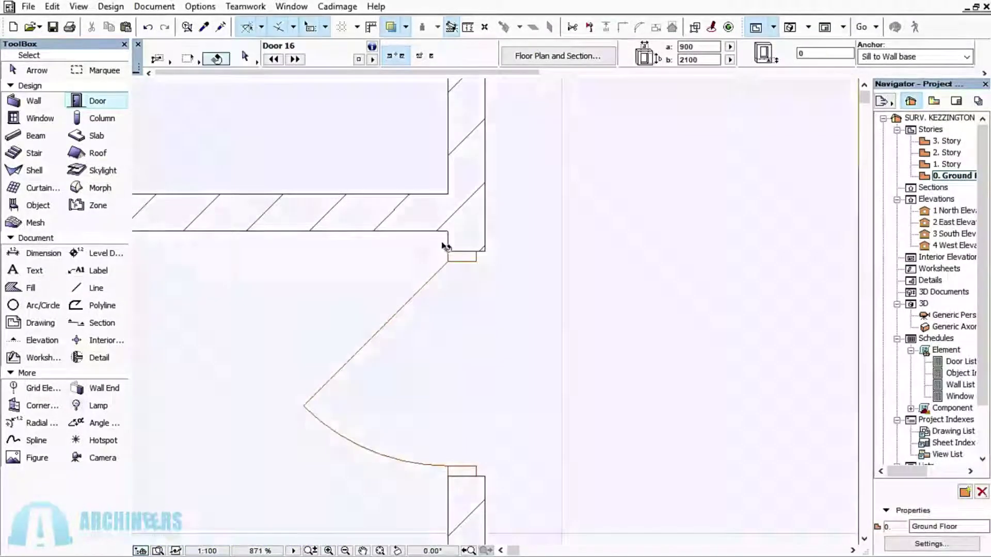
# Step: Move the door higher along the wall, then deselect it and zoom out over the bedrooms
pyautogui.keyDown('shift'); pyautogui.click(450, 254); pyautogui.keyUp('shift')
pyautogui.click(449, 251)
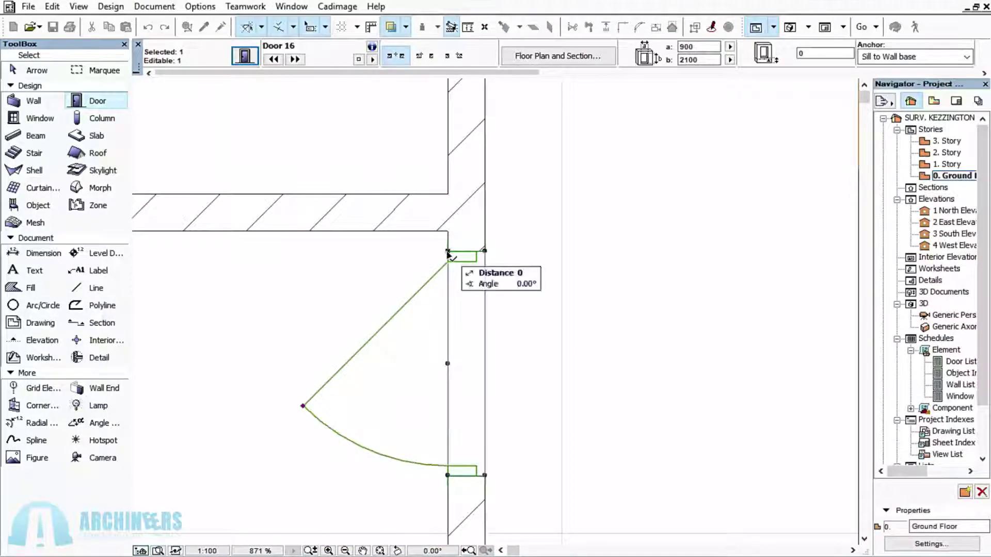
pyautogui.click(445, 231)
pyautogui.scroll(-5, 465, 249)
pyautogui.scroll(4, 449, 248)
pyautogui.scroll(-4, 342, 230)
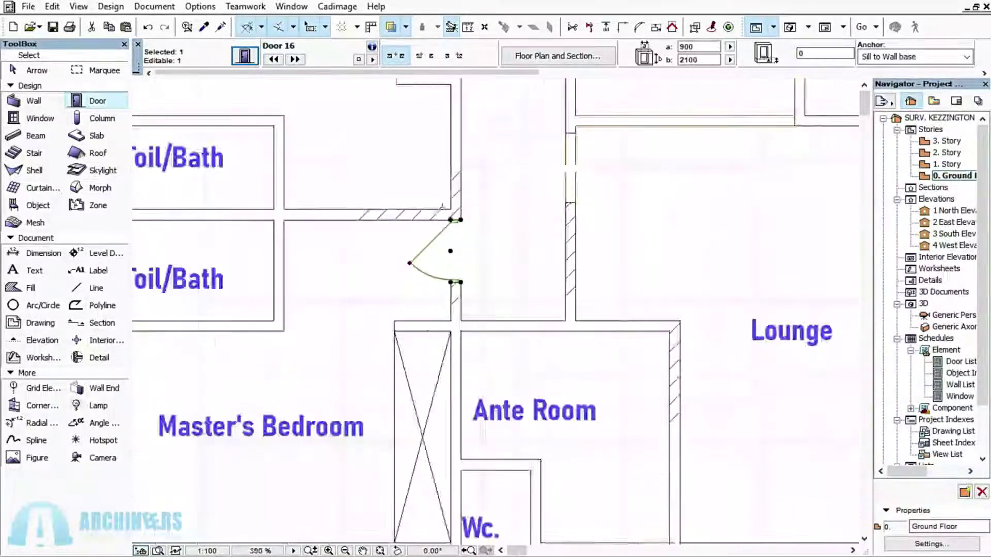
pyautogui.scroll(5, 413, 230)
pyautogui.scroll(-4, 444, 259)
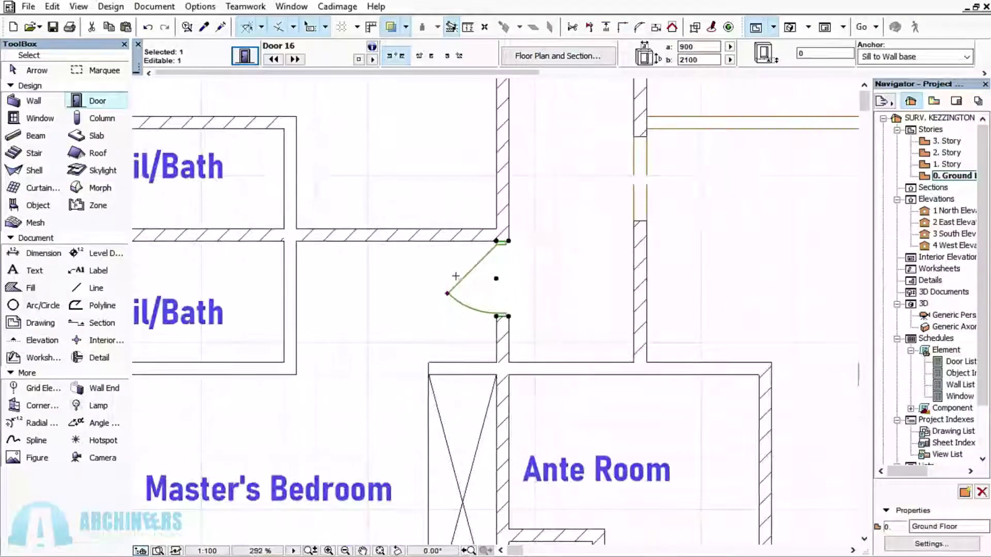
pyautogui.scroll(3, 449, 274)
pyautogui.scroll(-3, 525, 280)
pyautogui.scroll(3, 507, 336)
pyautogui.scroll(-3, 481, 318)
pyautogui.scroll(1, 469, 317)
pyautogui.scroll(2, 493, 211)
pyautogui.scroll(-4, 487, 224)
pyautogui.scroll(4, 480, 212)
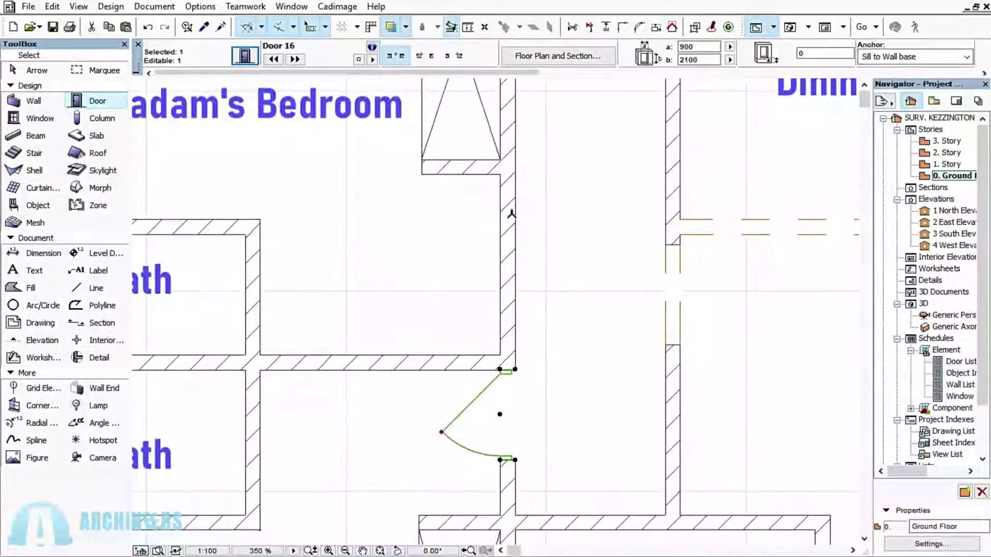
pyautogui.press('Escape')
pyautogui.scroll(-3, 438, 155)
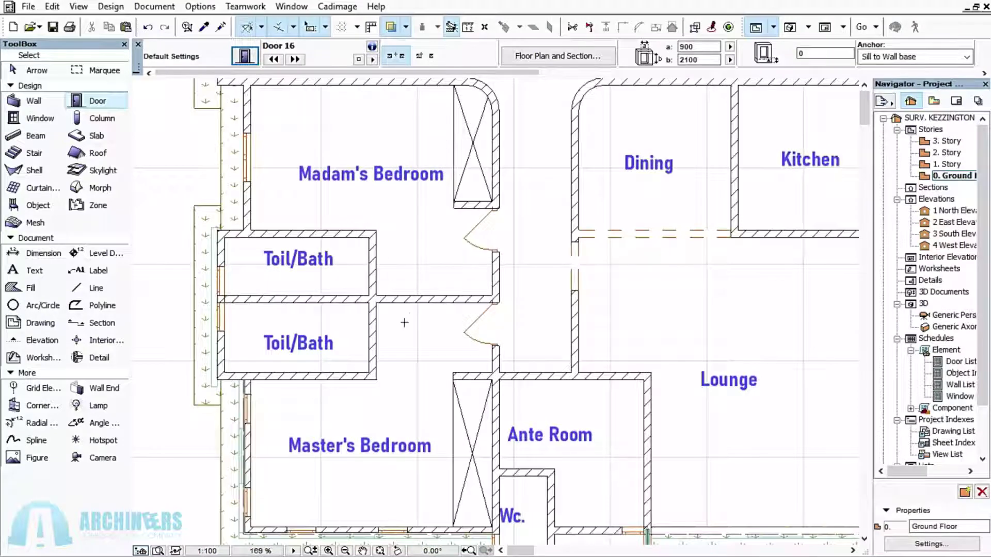
# Step: Place a hinged door in the passage wall beside the two Toil/Bath rooms and set its swing side
pyautogui.scroll(2, 404, 322)
pyautogui.click(409, 285)
pyautogui.click(452, 229)
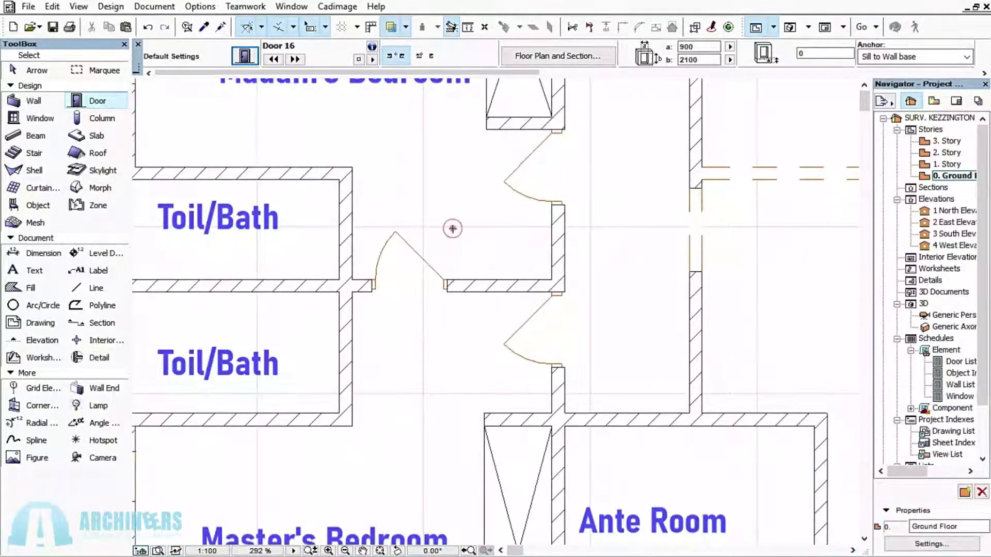
pyautogui.keyDown('shift'); pyautogui.click(447, 282); pyautogui.keyUp('shift')
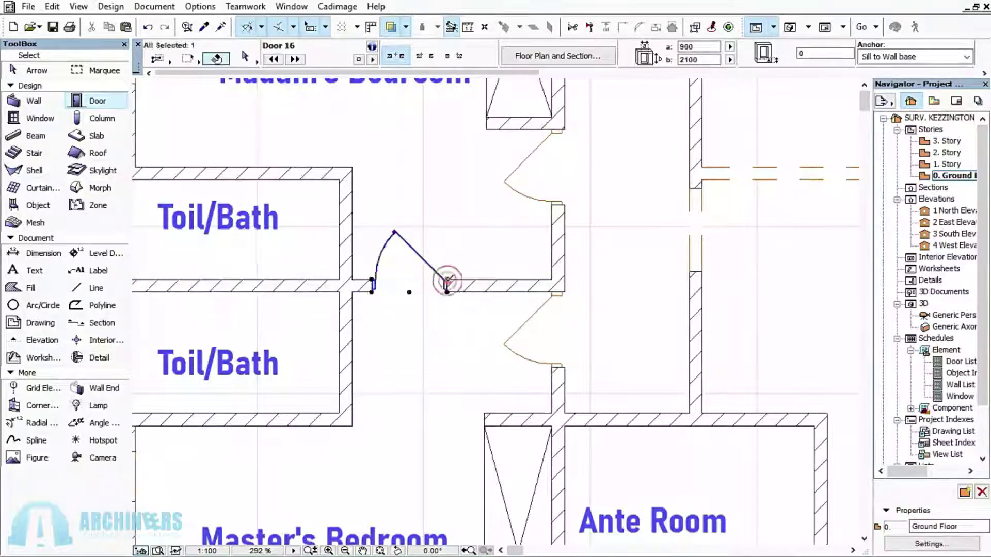
pyautogui.click(447, 281)
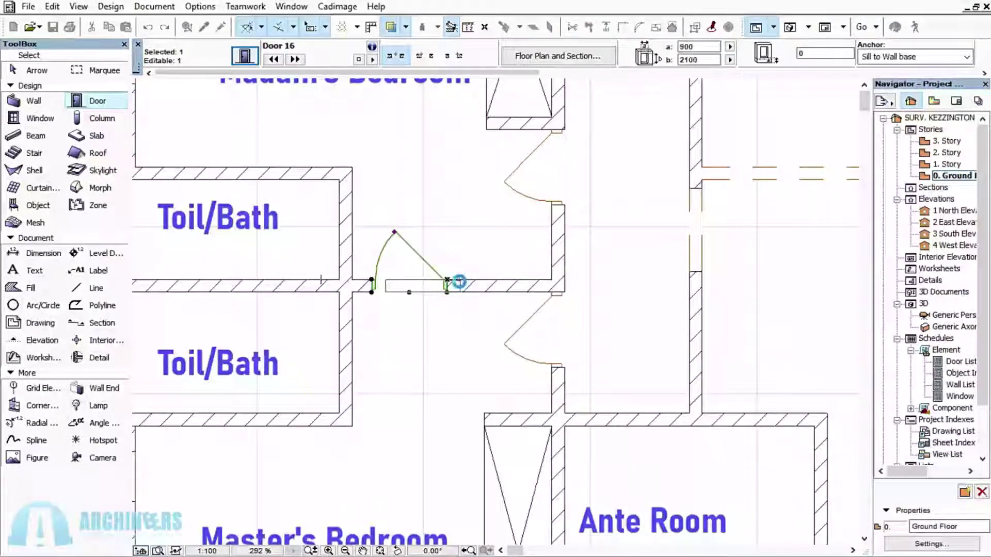
pyautogui.press('Escape')
pyautogui.press('Escape')
# Step: Add a second Door 16 in the Ante Room's top wall
pyautogui.scroll(-6, 460, 282)
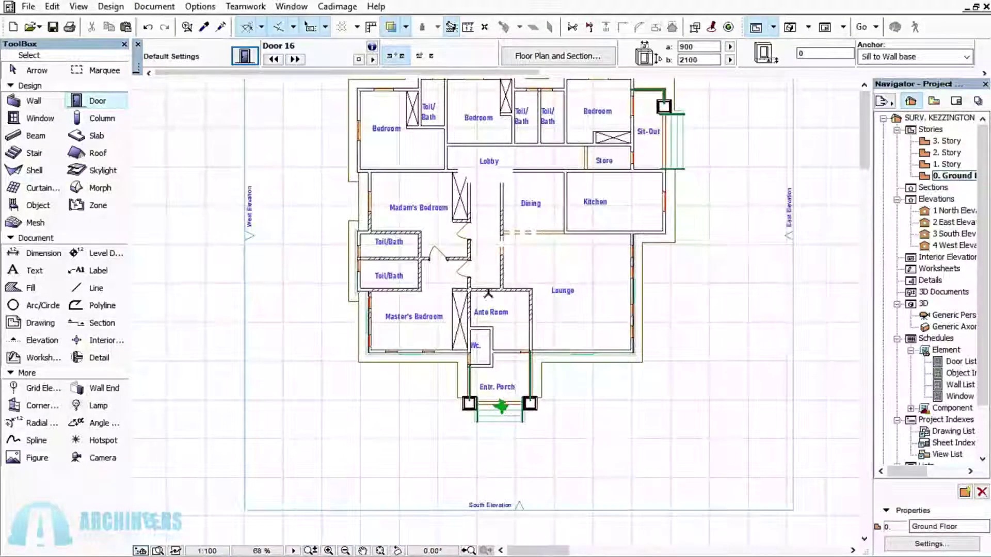
pyautogui.scroll(6, 489, 284)
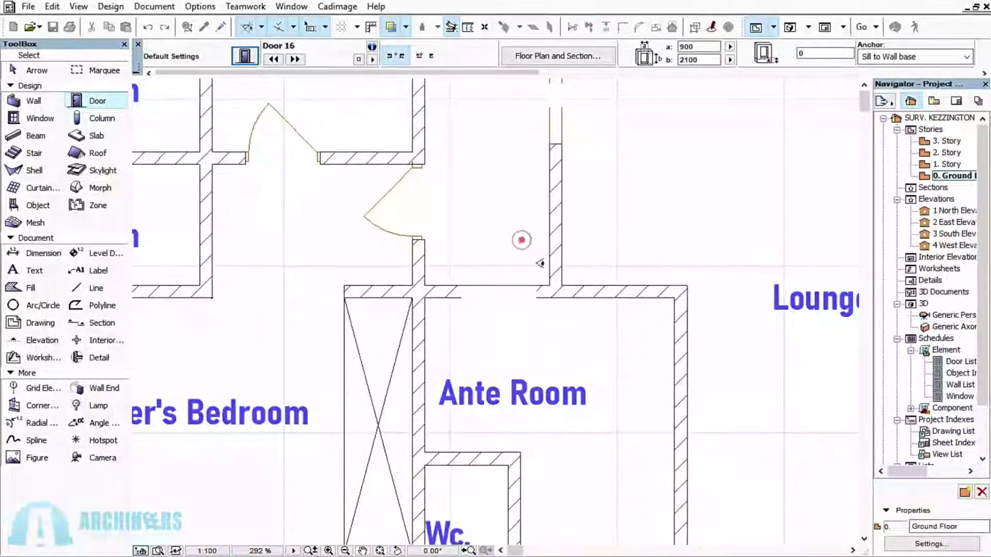
pyautogui.click(536, 285)
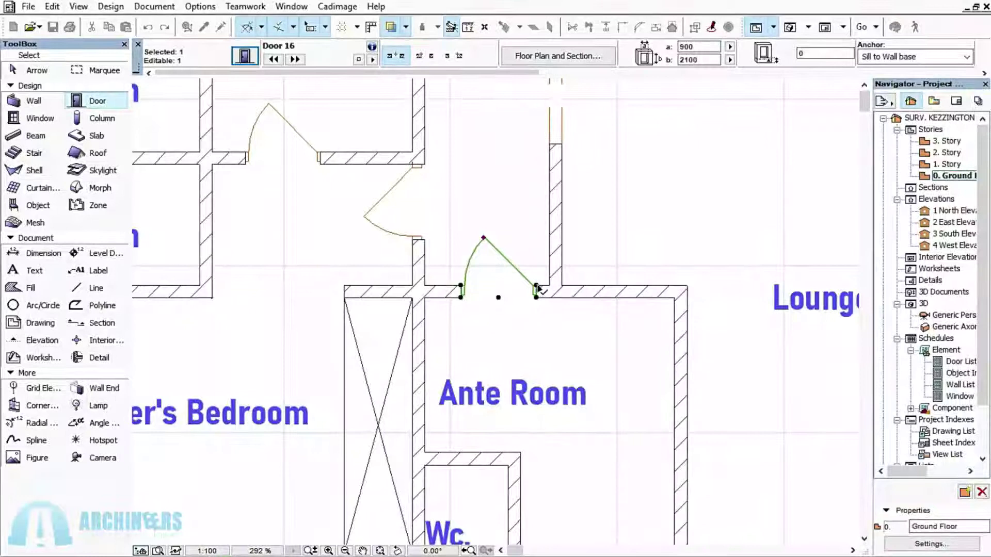
pyautogui.click(527, 243)
pyautogui.scroll(-5, 526, 243)
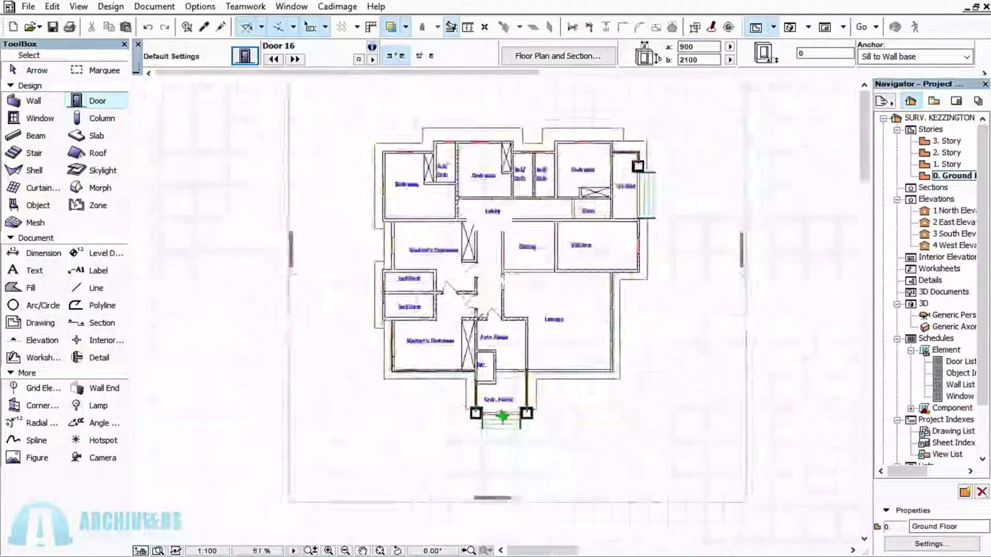
pyautogui.scroll(4, 439, 161)
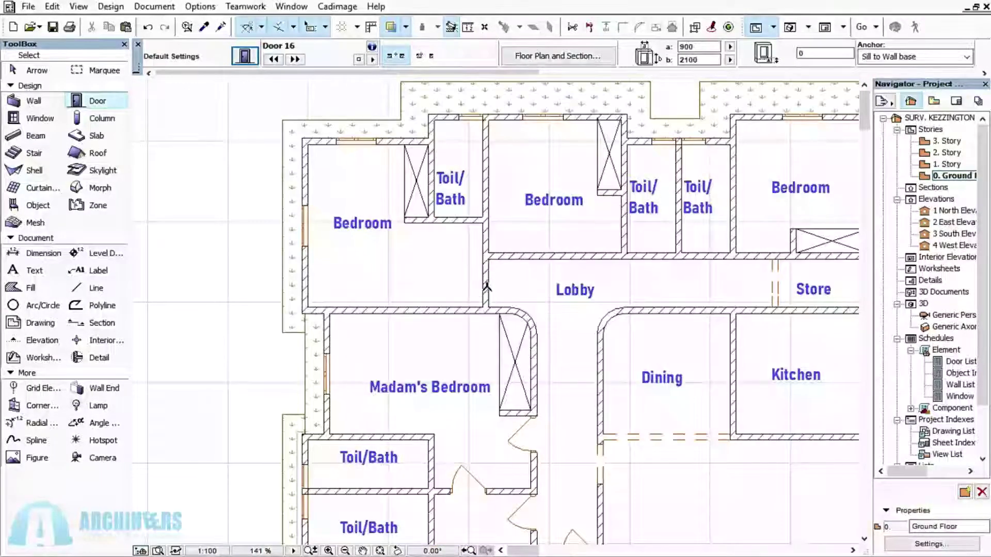
pyautogui.scroll(6, 487, 287)
# Step: Place a door in the wall left of the Lobby and move it slightly down that wall
pyautogui.click(411, 288)
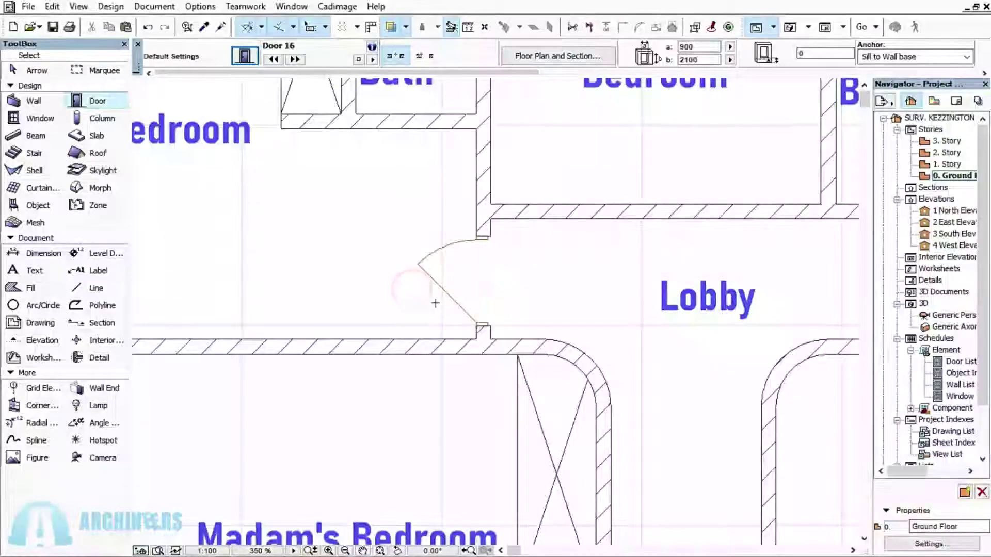
pyautogui.keyDown('shift'); pyautogui.click(478, 326); pyautogui.keyUp('shift')
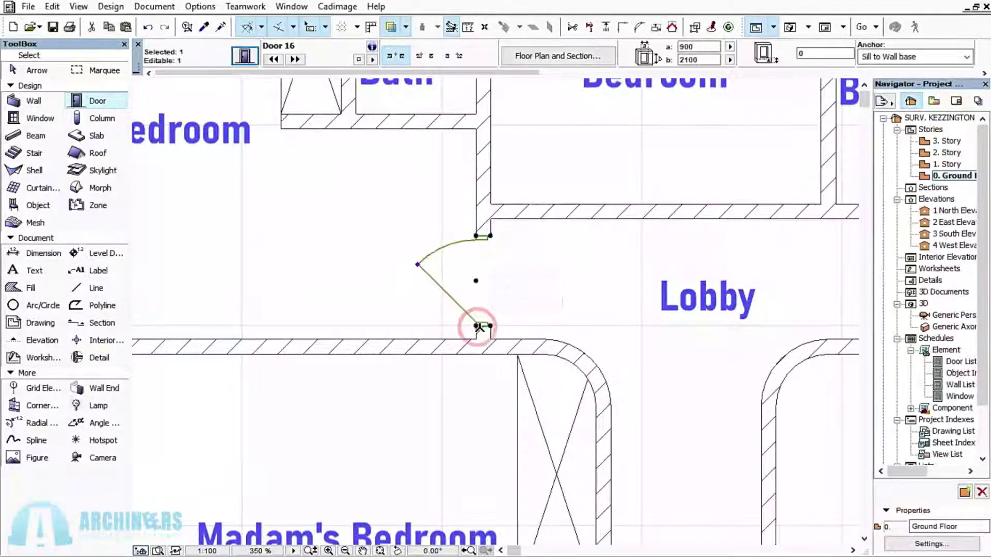
pyautogui.click(476, 326)
pyautogui.click(476, 339)
pyautogui.press('Escape')
# Step: Place a door in the wall above the Lobby, swinging toward the bedroom, and shift it 10 left
pyautogui.click(533, 212)
pyautogui.click(523, 176)
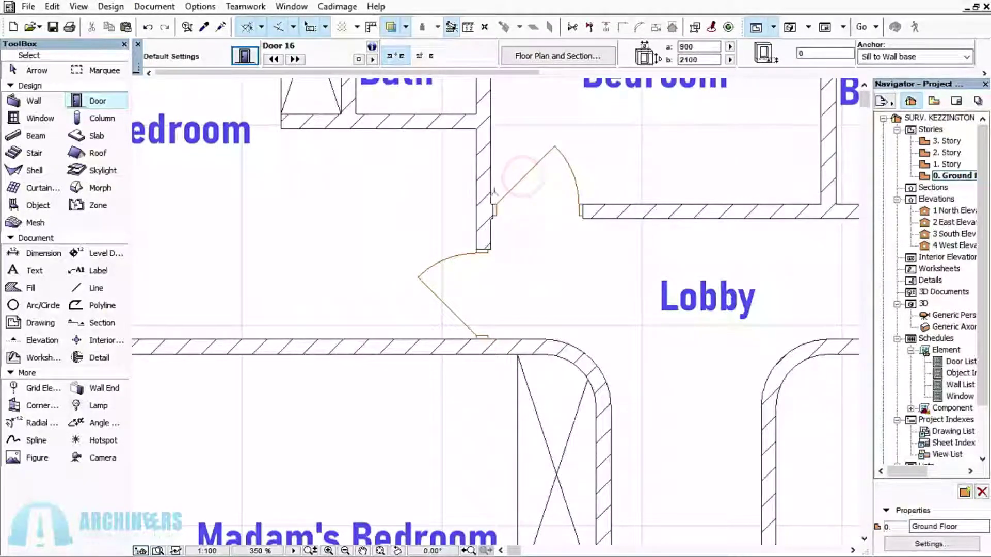
pyautogui.scroll(3, 494, 219)
pyautogui.keyDown('shift'); pyautogui.click(491, 192); pyautogui.keyUp('shift')
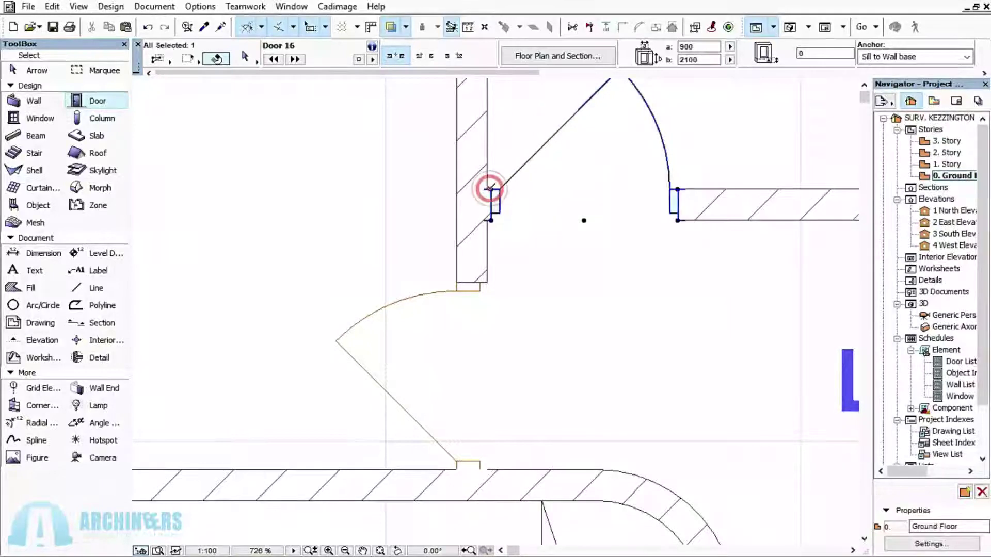
pyautogui.click(491, 190)
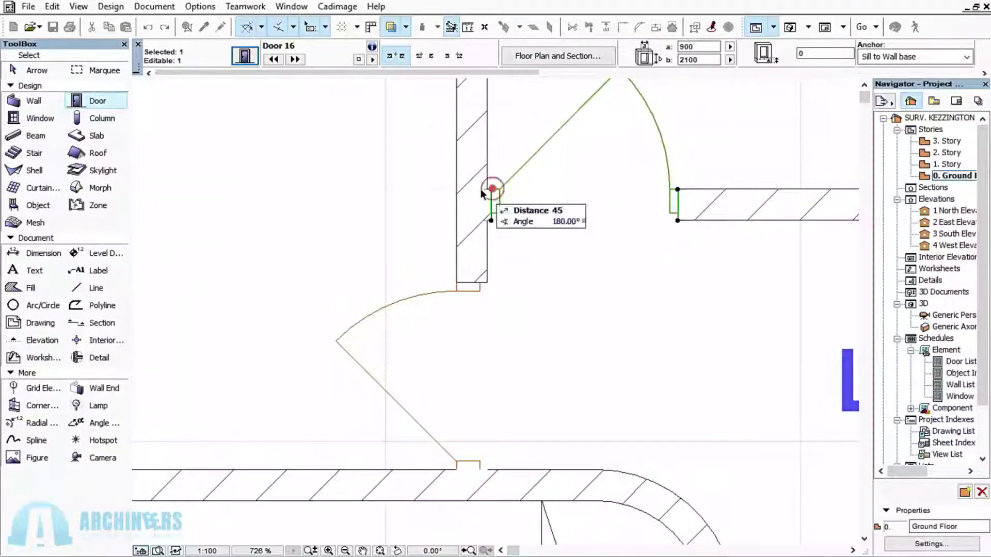
pyautogui.click(490, 191)
pyautogui.click(498, 261)
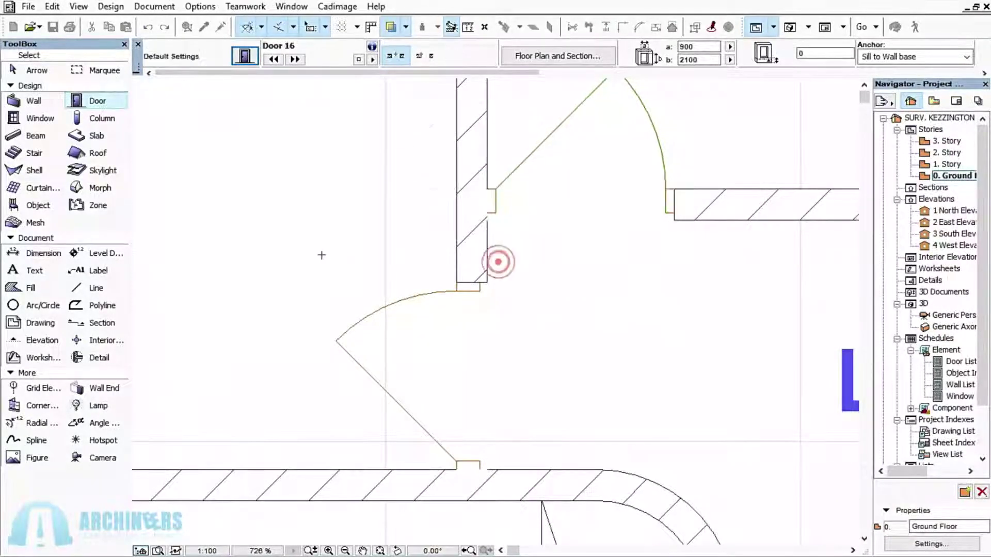
pyautogui.scroll(-5, 323, 252)
pyautogui.scroll(4, 586, 212)
pyautogui.scroll(-4, 526, 283)
pyautogui.scroll(3, 466, 296)
pyautogui.scroll(1, 465, 296)
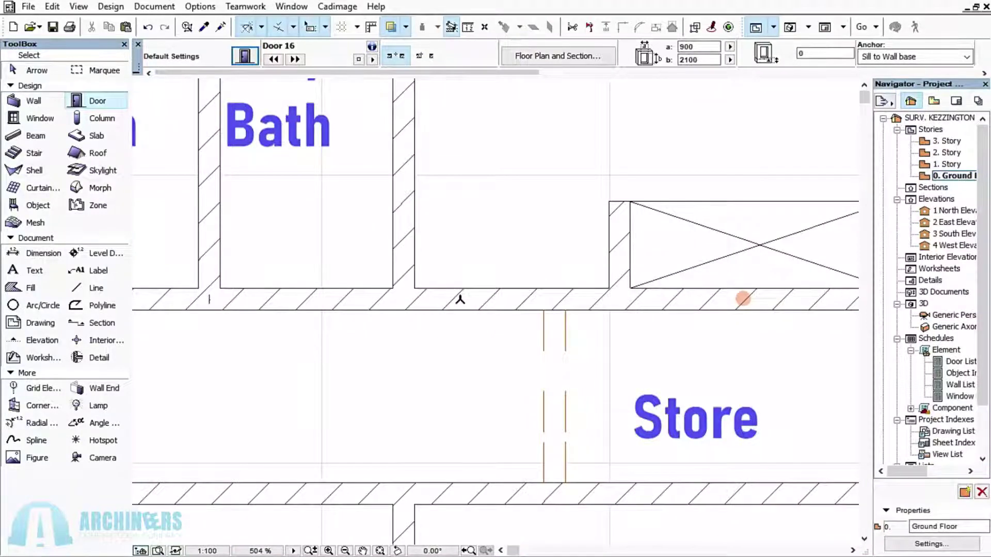
# Step: Place a hinged door in the wall below the Bath, redoing it until the swing side is right
pyautogui.click(460, 300)
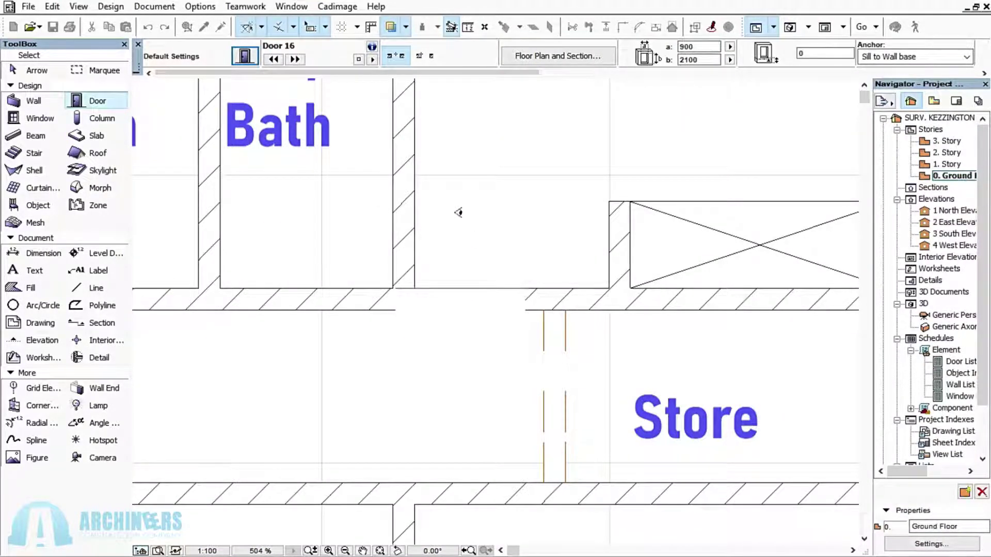
pyautogui.click(381, 199)
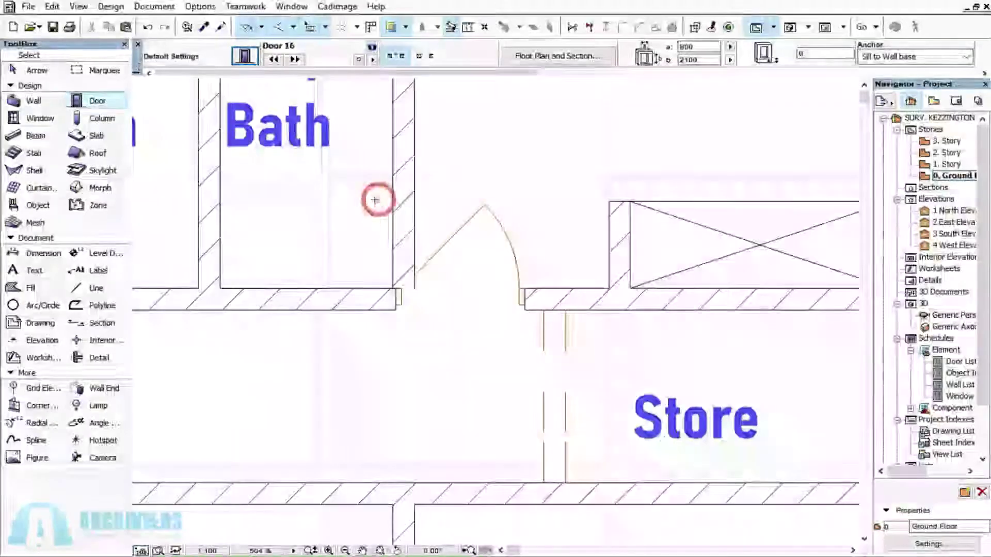
pyautogui.hotkey('ctrl', 'z')
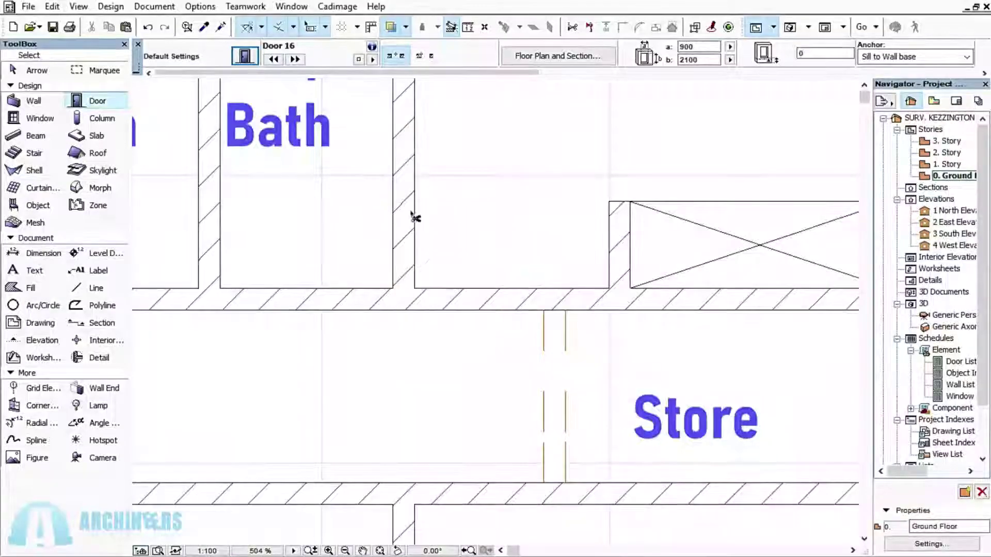
pyautogui.click(467, 297)
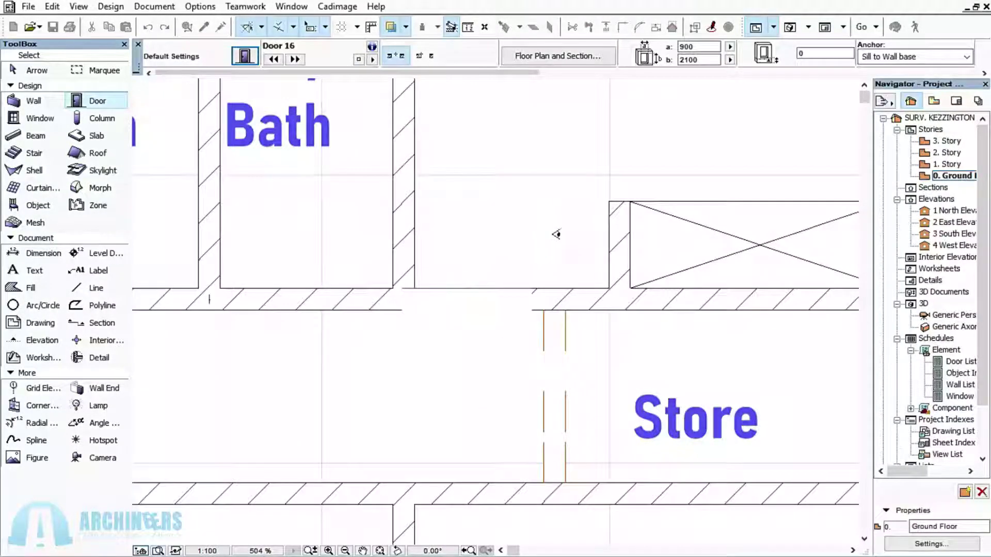
pyautogui.click(564, 228)
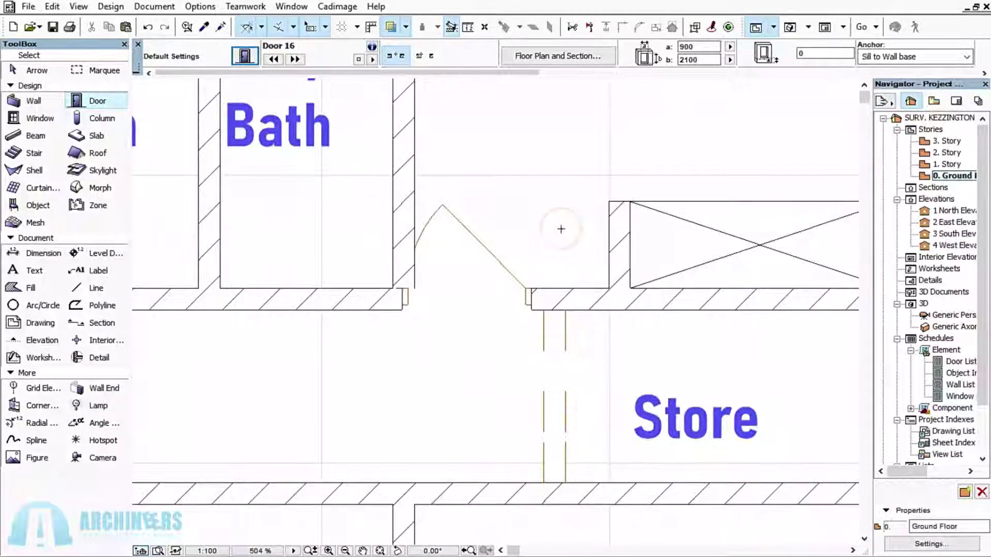
pyautogui.hotkey('ctrl', 'z')
pyautogui.click(480, 298)
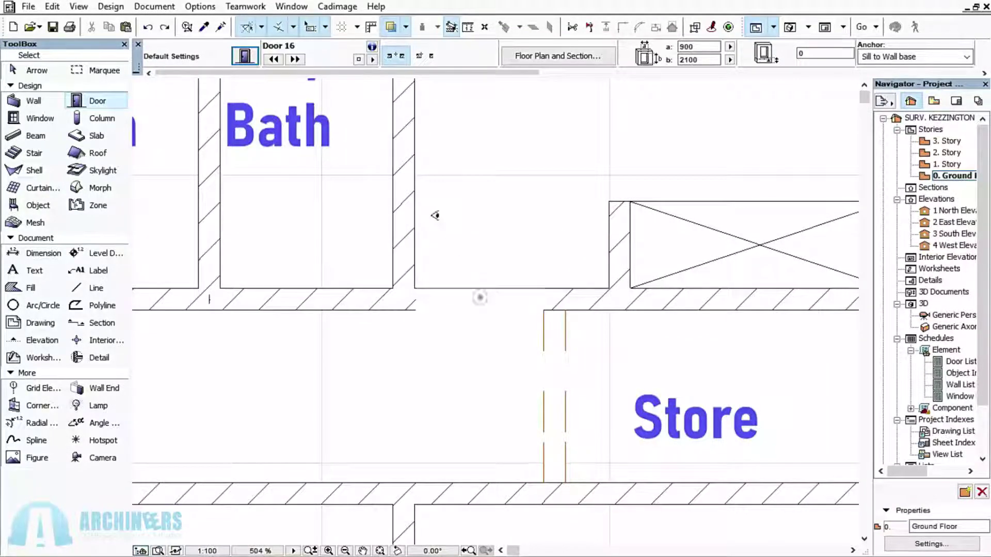
pyautogui.click(401, 215)
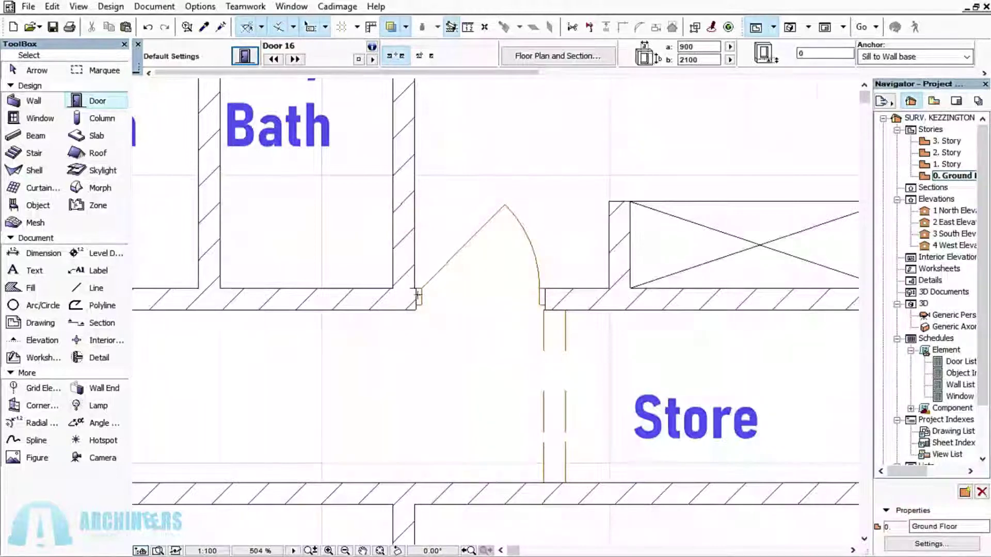
# Step: Shift the Bath door along its wall from its corner point
pyautogui.scroll(5, 417, 294)
pyautogui.click(412, 265)
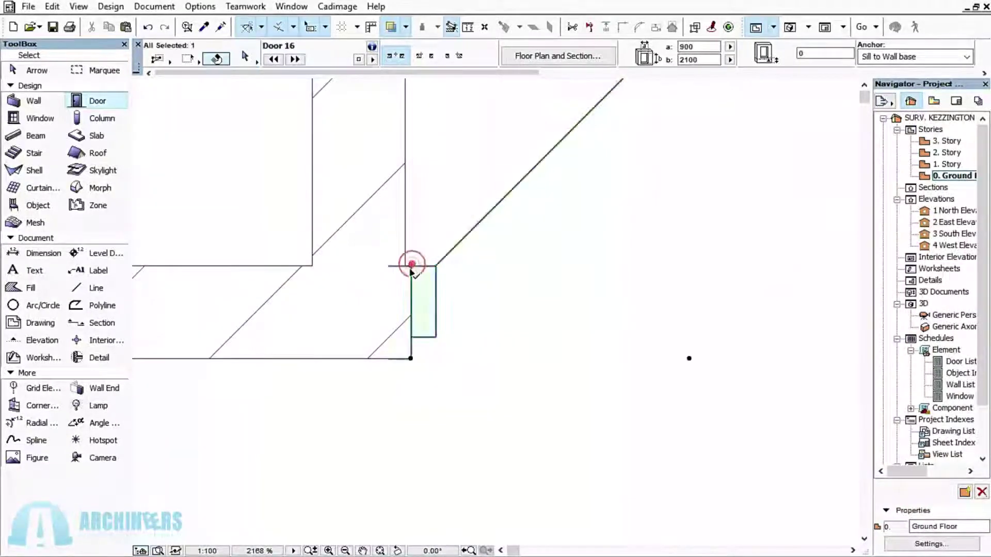
pyautogui.click(407, 268)
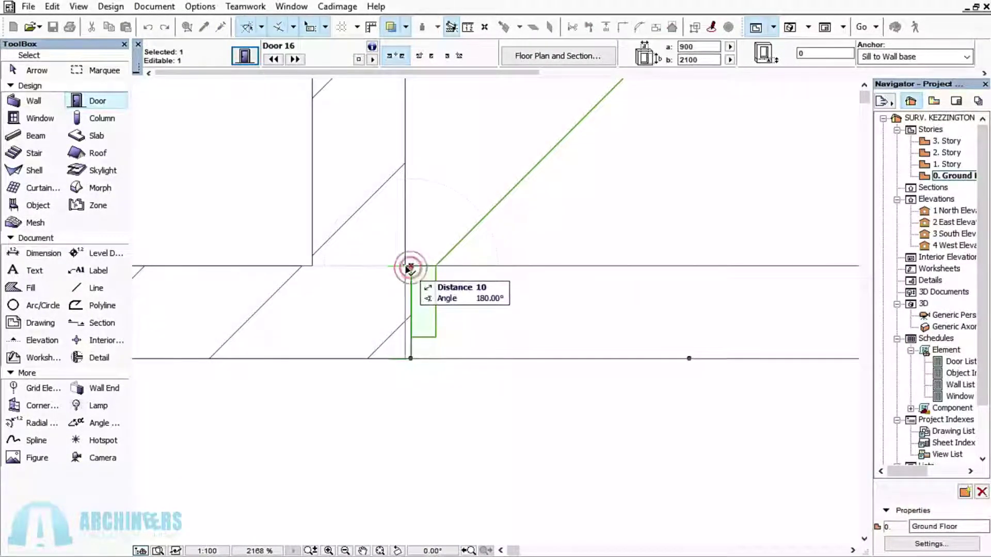
pyautogui.click(454, 416)
pyautogui.scroll(-3, 454, 264)
pyautogui.scroll(-5, 536, 372)
pyautogui.scroll(3, 544, 361)
# Step: Add a door in the Kitchen's top wall by the Sit-Out, swinging inward, flush with the wall corner
pyautogui.click(524, 292)
pyautogui.click(493, 377)
pyautogui.scroll(5, 496, 320)
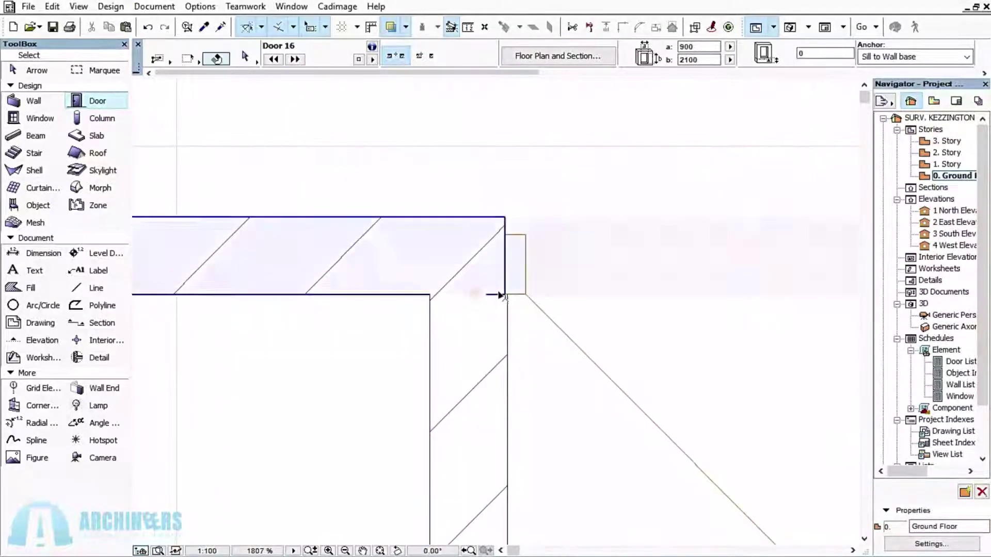
pyautogui.keyDown('shift'); pyautogui.click(506, 295); pyautogui.keyUp('shift')
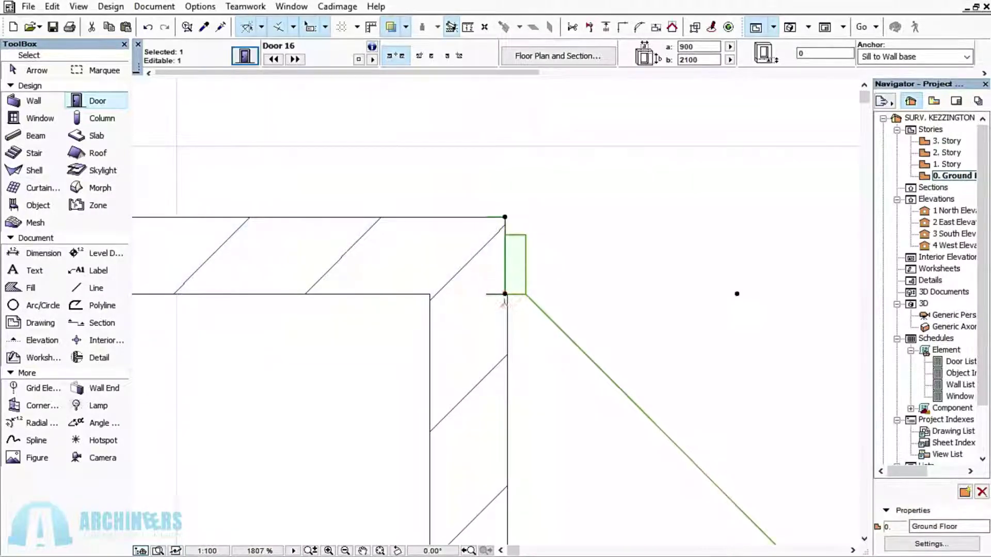
pyautogui.moveTo(506, 295); pyautogui.dragTo(511, 323)
pyautogui.click(513, 327)
pyautogui.scroll(-9, 536, 287)
pyautogui.scroll(-4, 600, 285)
pyautogui.scroll(4, 607, 298)
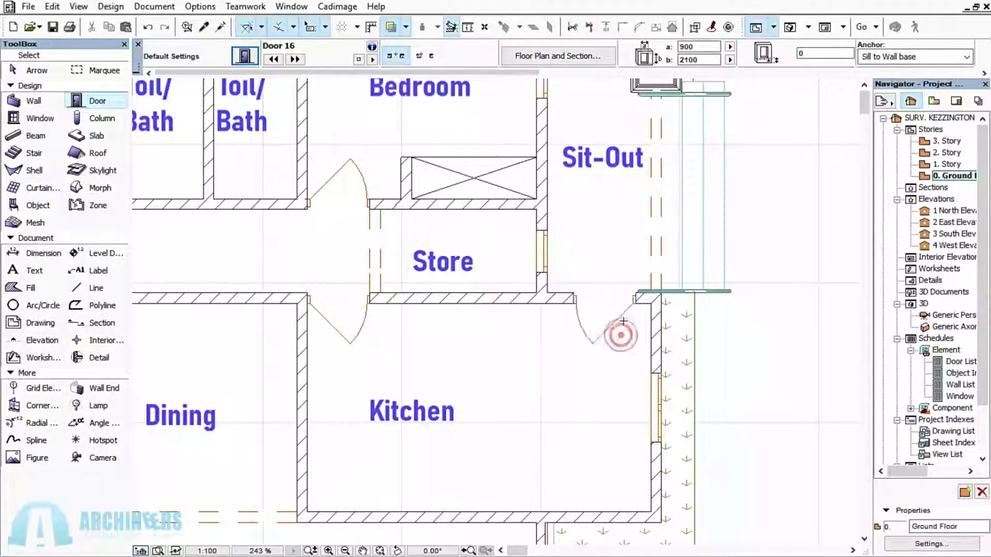
# Step: Place a Door 16 in the Dining room's top wall by the Lobby, shifted about 155 mm right
pyautogui.scroll(5, 623, 335)
pyautogui.scroll(-9, 662, 269)
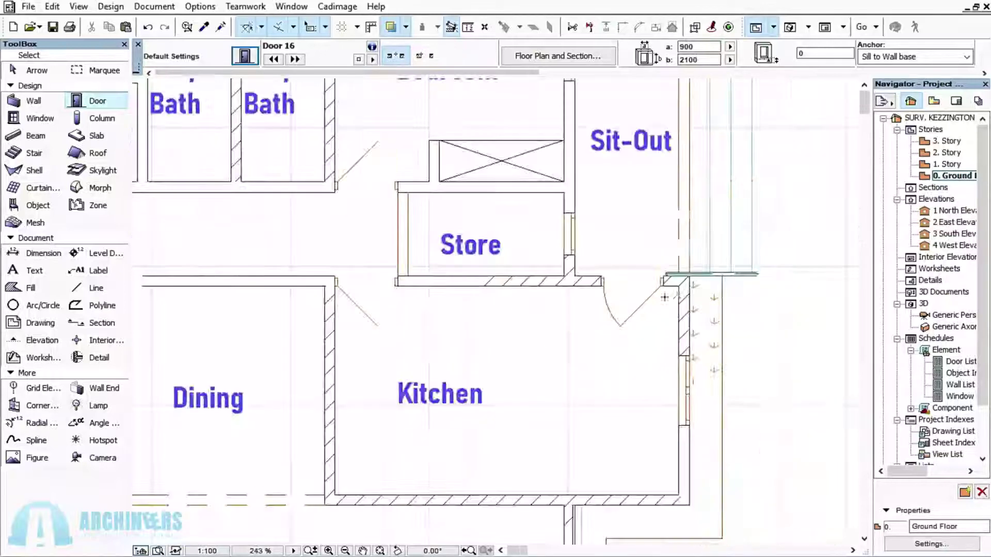
pyautogui.scroll(4, 571, 283)
pyautogui.scroll(-5, 573, 278)
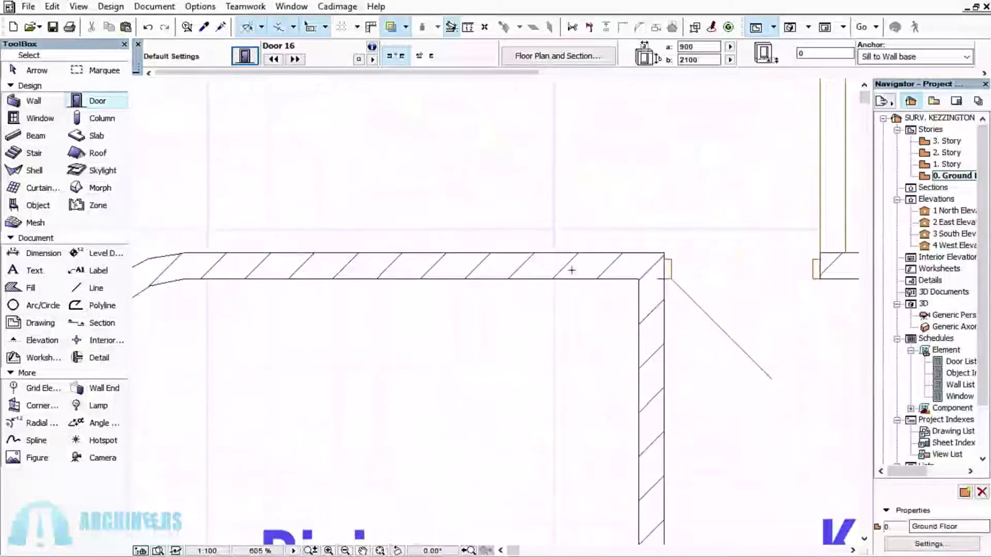
pyautogui.scroll(4, 537, 268)
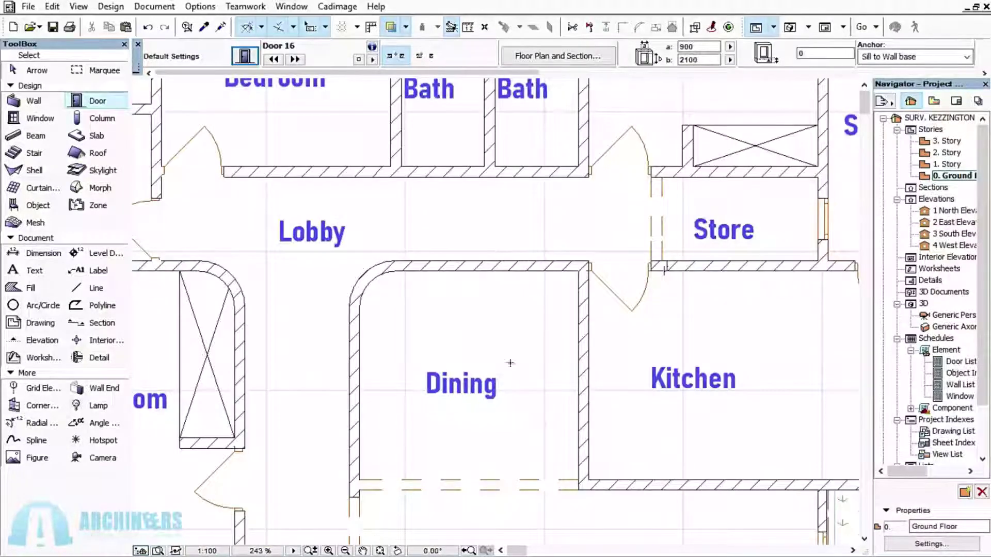
pyautogui.scroll(4, 547, 245)
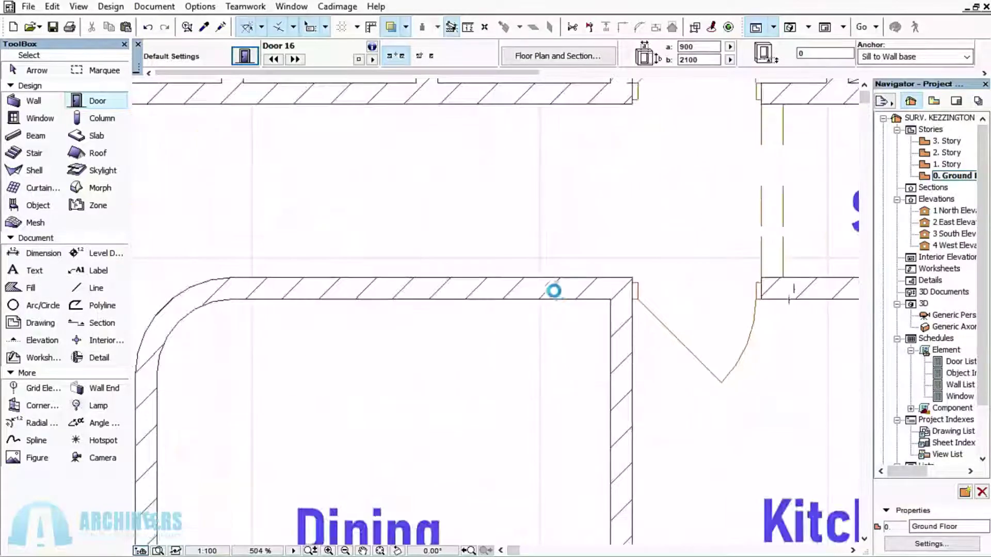
pyautogui.click(532, 267)
pyautogui.click(559, 331)
pyautogui.keyDown('shift'); pyautogui.click(588, 299); pyautogui.keyUp('shift')
pyautogui.moveTo(588, 301); pyautogui.dragTo(562, 360)
pyautogui.scroll(-6, 562, 360)
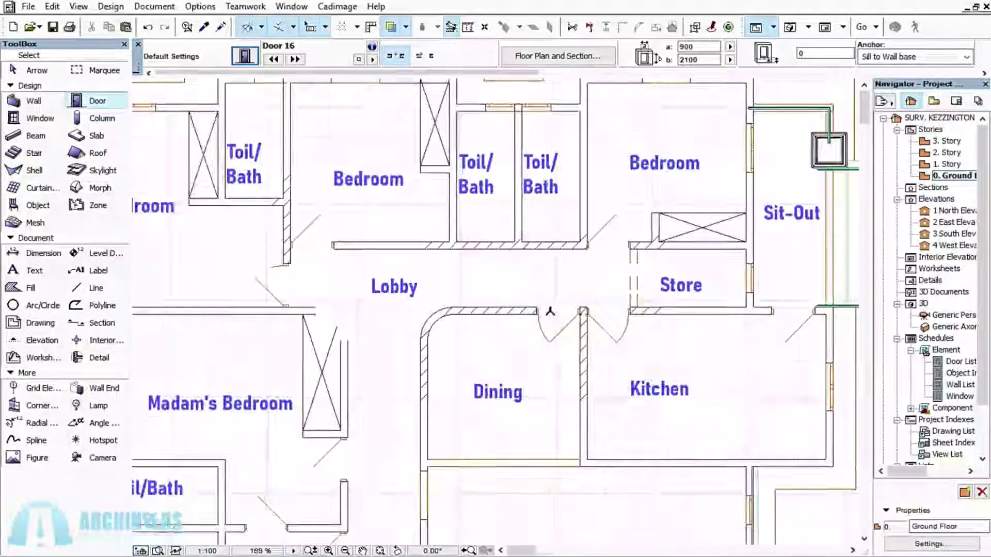
pyautogui.scroll(-2, 438, 207)
pyautogui.scroll(4, 444, 207)
pyautogui.scroll(-3, 464, 258)
pyautogui.scroll(1, 503, 307)
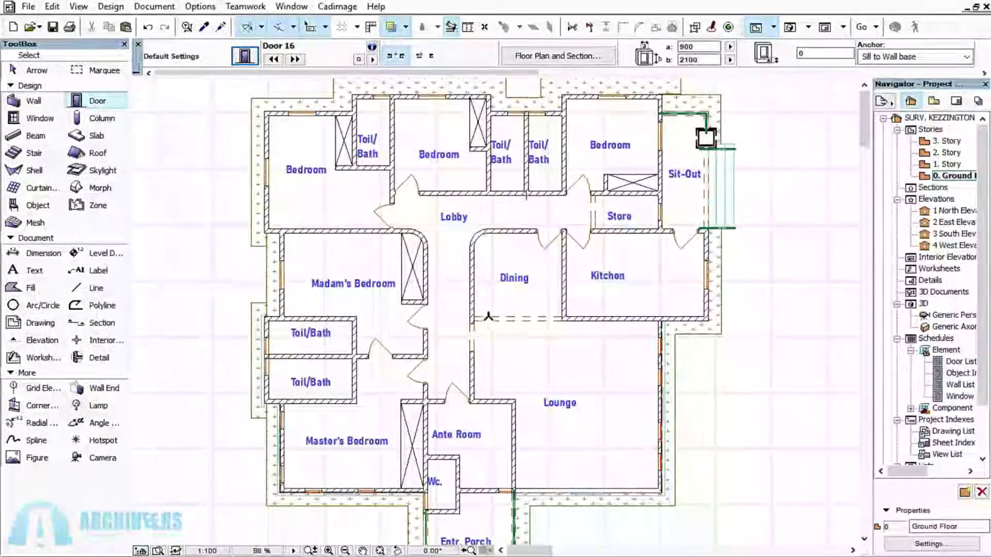
pyautogui.click(440, 319)
pyautogui.scroll(-2, 545, 255)
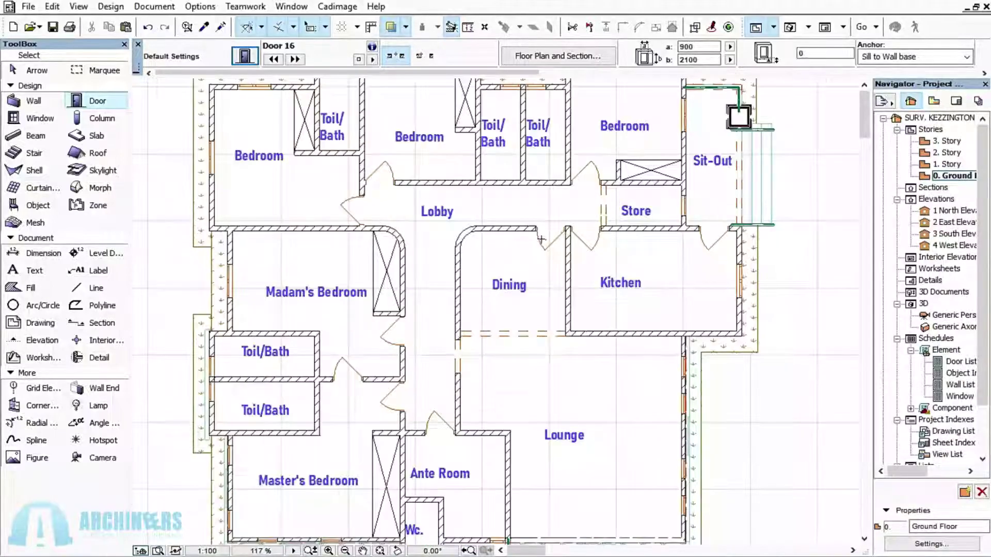
pyautogui.scroll(2, 424, 184)
pyautogui.scroll(2, 425, 184)
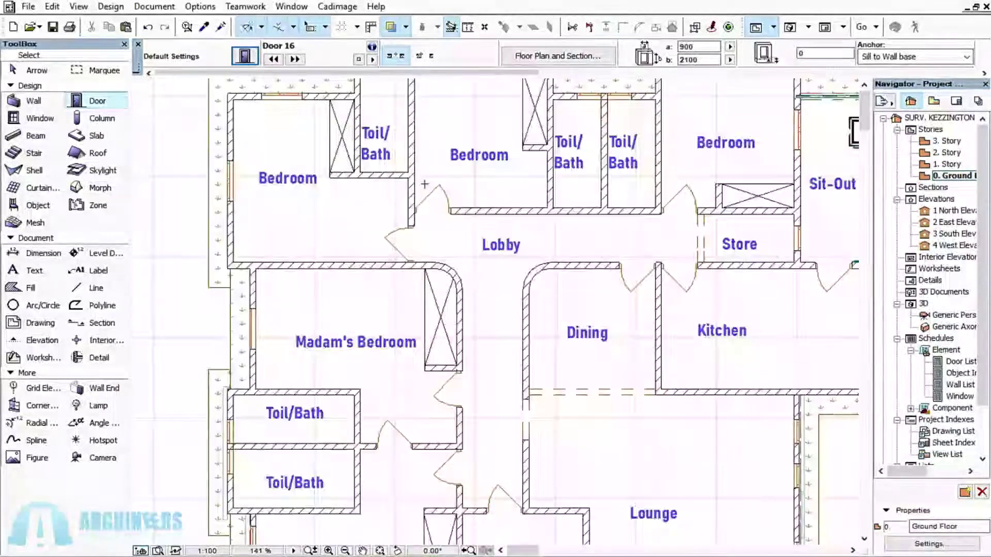
pyautogui.scroll(-1, 429, 179)
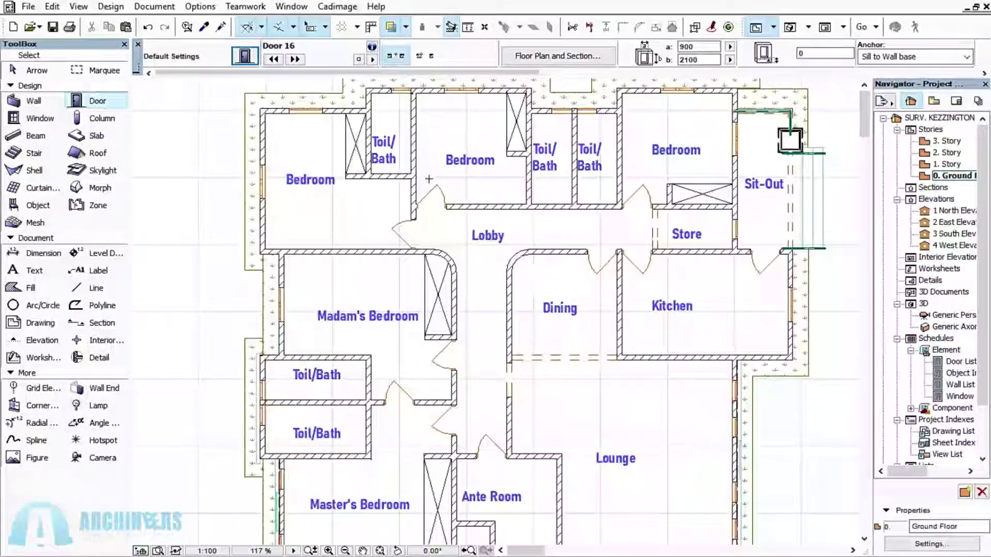
pyautogui.scroll(-3, 429, 178)
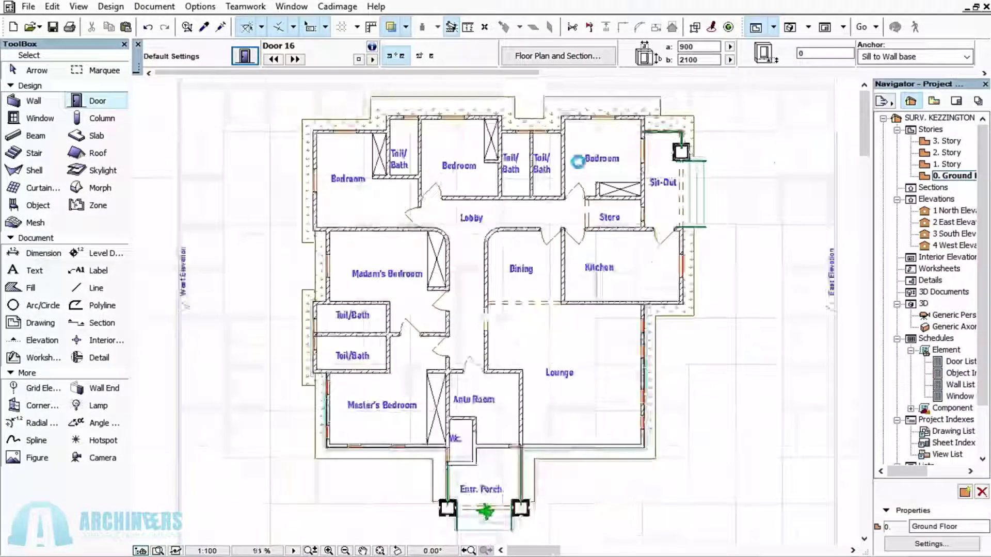
pyautogui.scroll(2, 567, 157)
pyautogui.scroll(1, 519, 150)
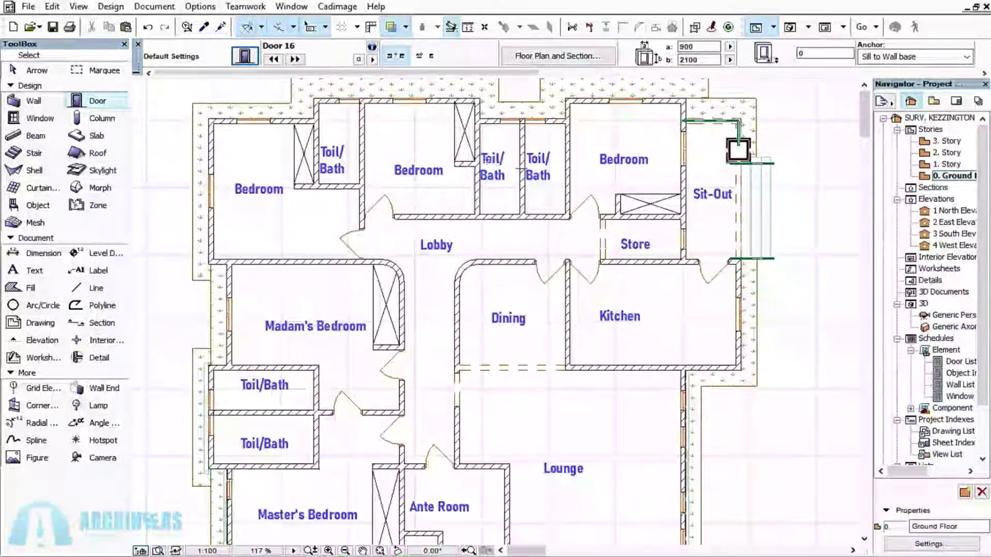
pyautogui.scroll(-1, 496, 185)
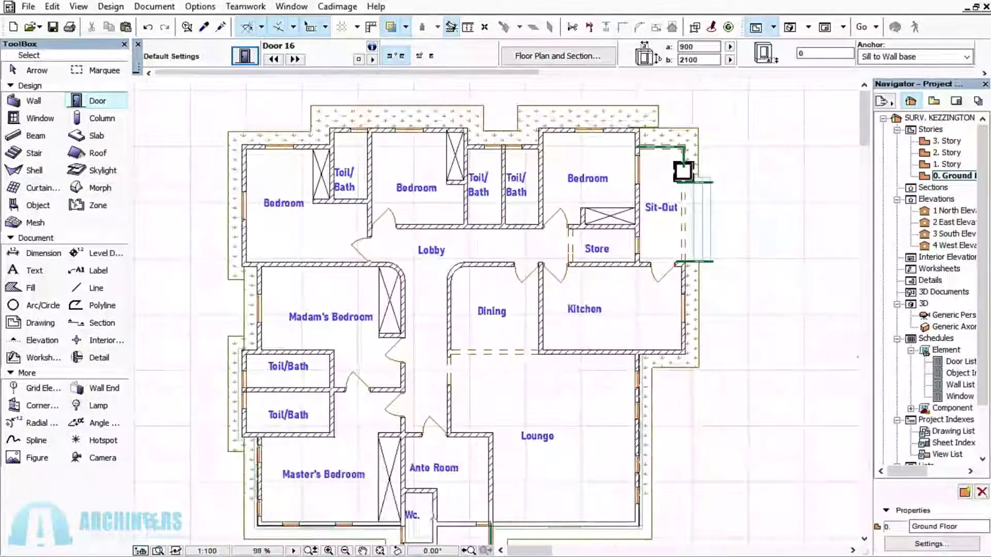
pyautogui.scroll(-1, 503, 187)
pyautogui.scroll(2, 503, 187)
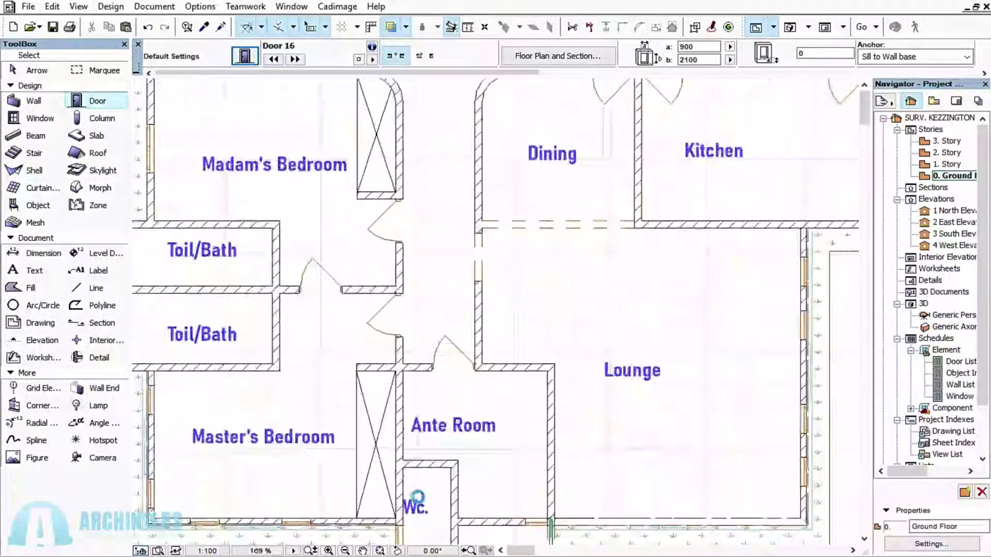
pyautogui.scroll(-2, 503, 188)
pyautogui.scroll(1, 494, 188)
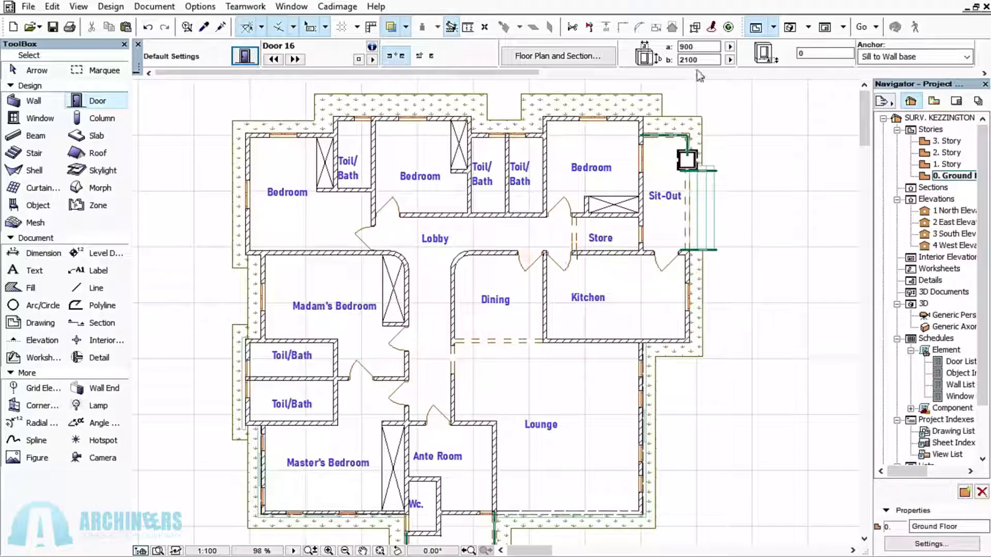
# Step: Enter 750 as the door width in the Info Box and reopen Door Default Settings
pyautogui.doubleClick(703, 47)
pyautogui.write('980')
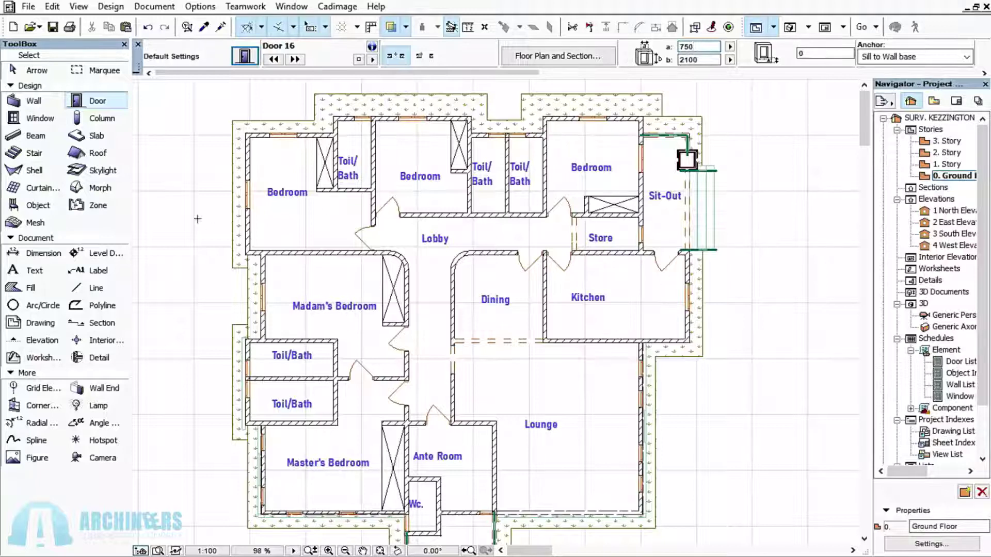
pyautogui.click(243, 66)
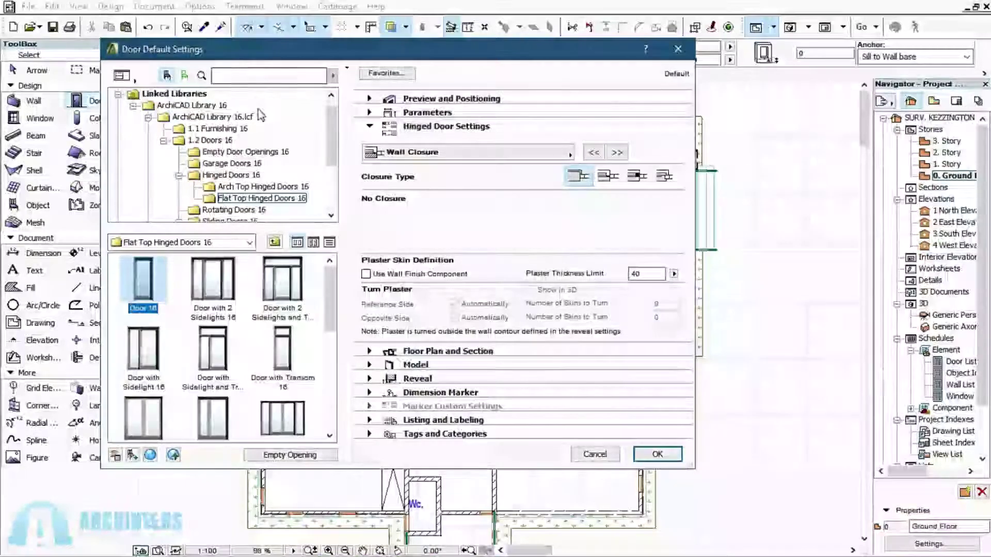
# Step: Choose the Style 24 leaf on the Door Leaf Type and Handle page and confirm with OK
pyautogui.click(593, 153)
pyautogui.click(594, 152)
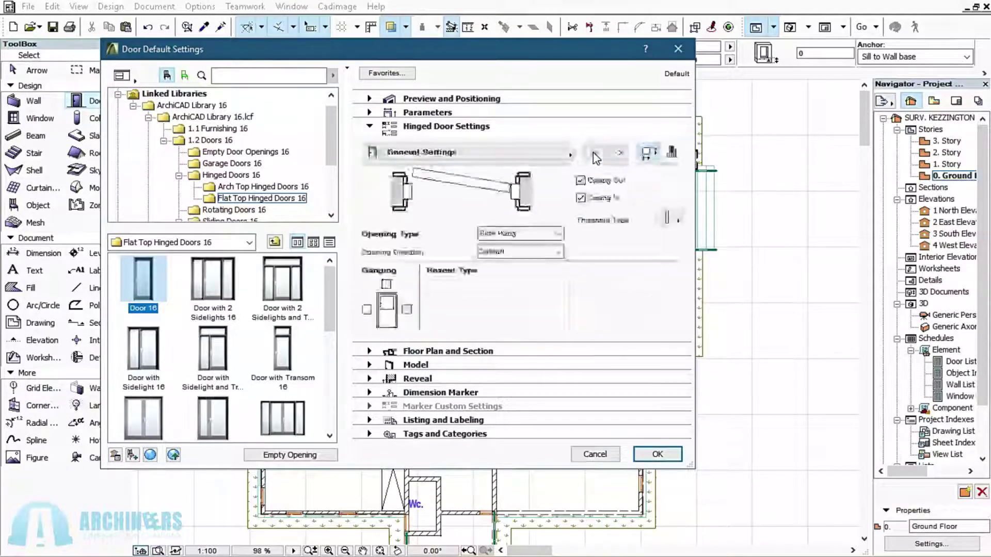
pyautogui.click(593, 152)
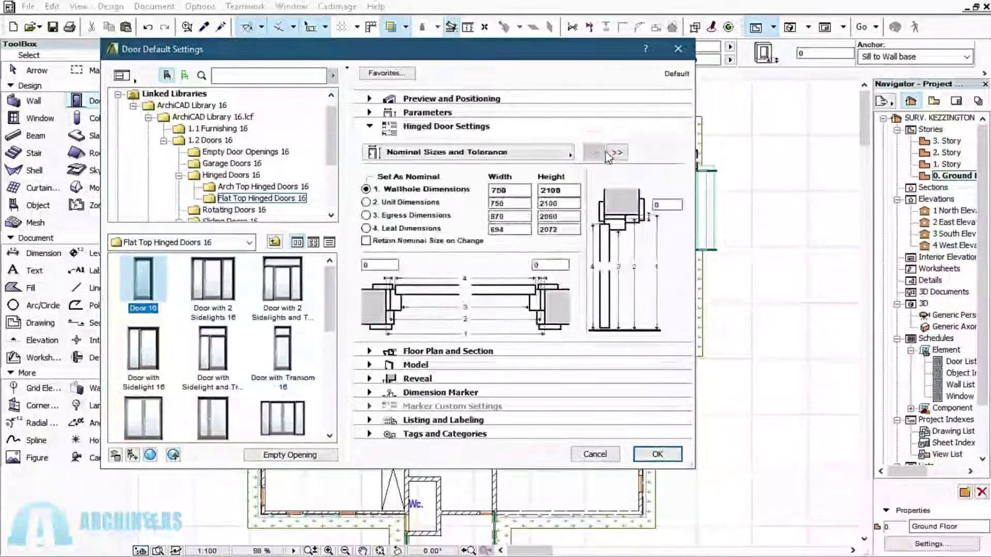
pyautogui.click(617, 152)
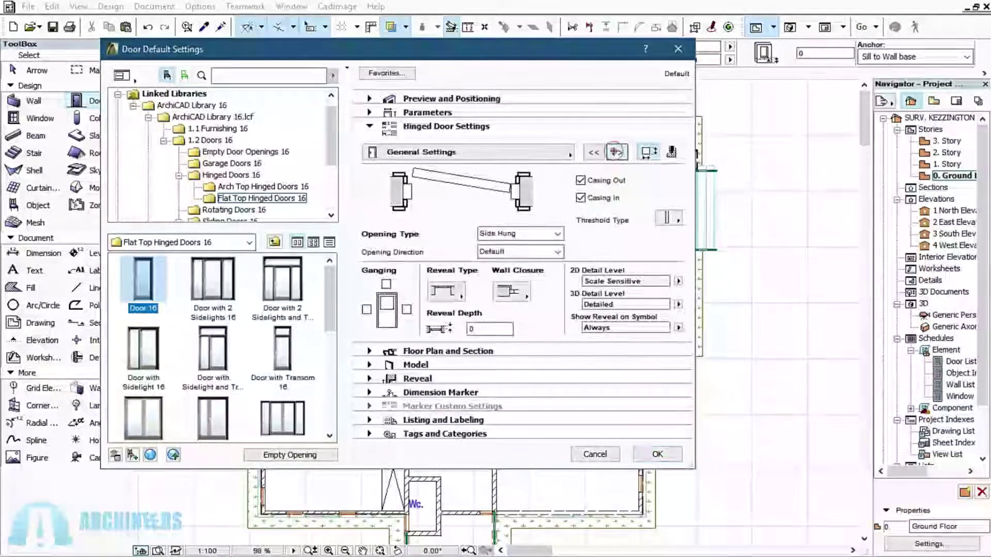
pyautogui.click(617, 153)
pyautogui.click(617, 153)
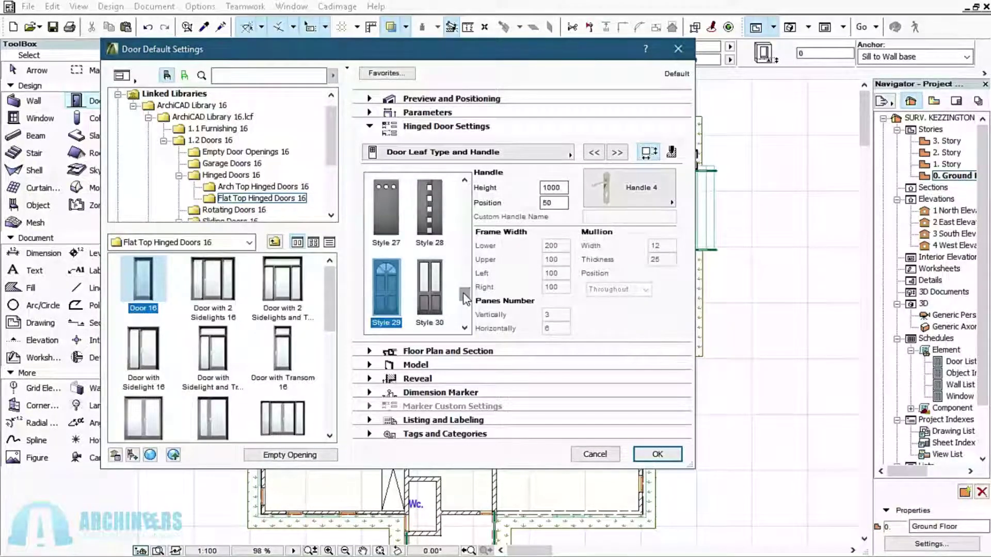
pyautogui.moveTo(465, 297); pyautogui.dragTo(457, 259)
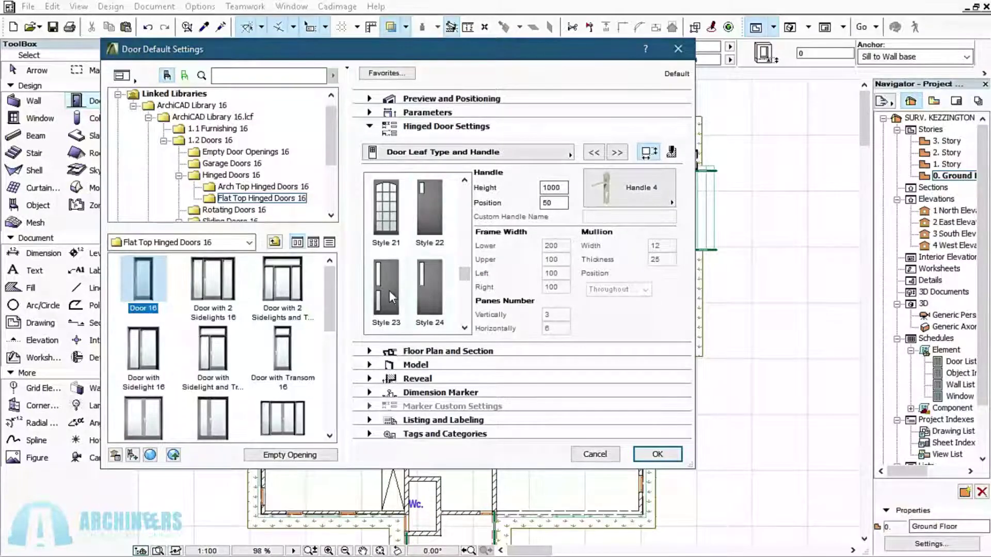
pyautogui.click(430, 281)
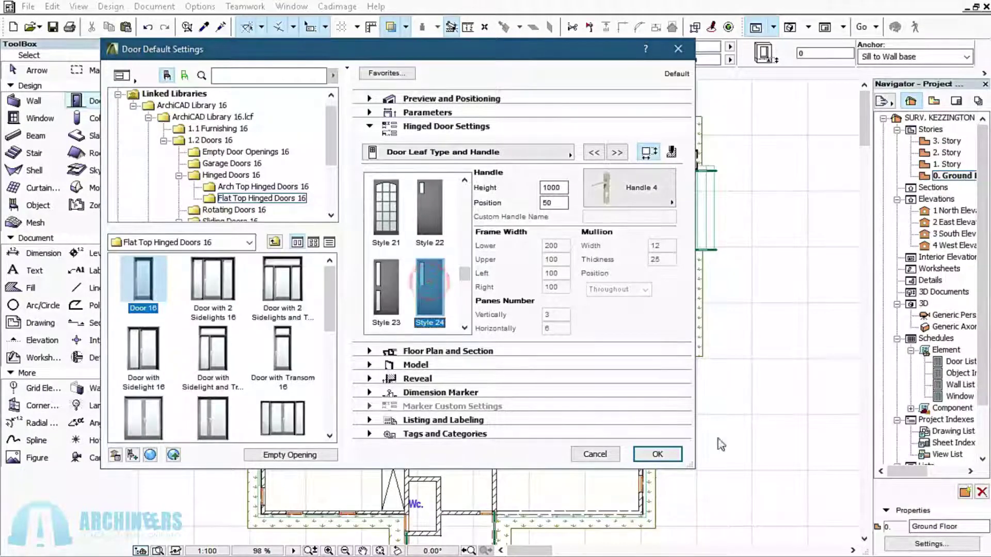
pyautogui.click(657, 455)
pyautogui.scroll(5, 537, 242)
pyautogui.scroll(-2, 537, 242)
pyautogui.scroll(7, 537, 242)
pyautogui.scroll(-3, 394, 298)
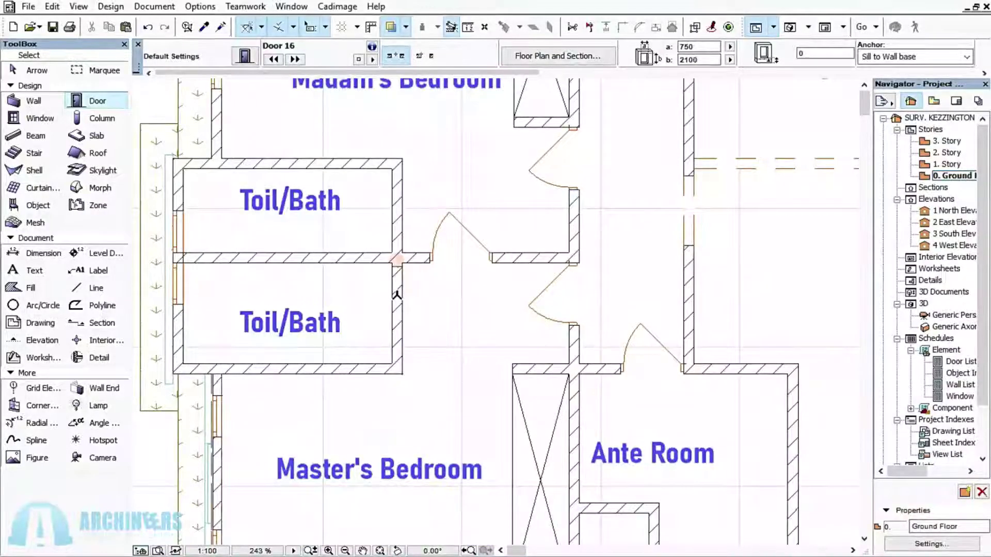
# Step: Place a door in the lower Toil/Bath wall and move it up to the wall junction
pyautogui.click(397, 294)
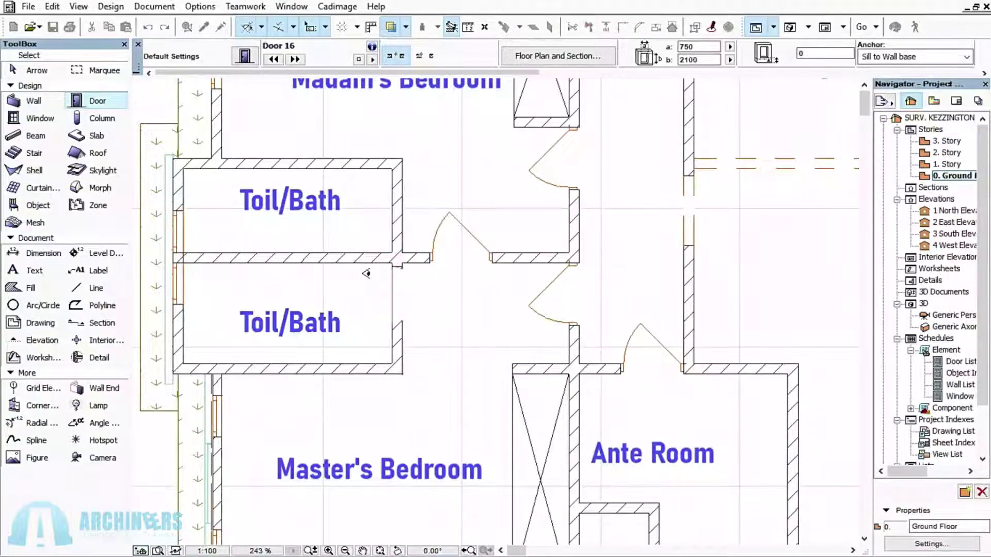
pyautogui.click(366, 274)
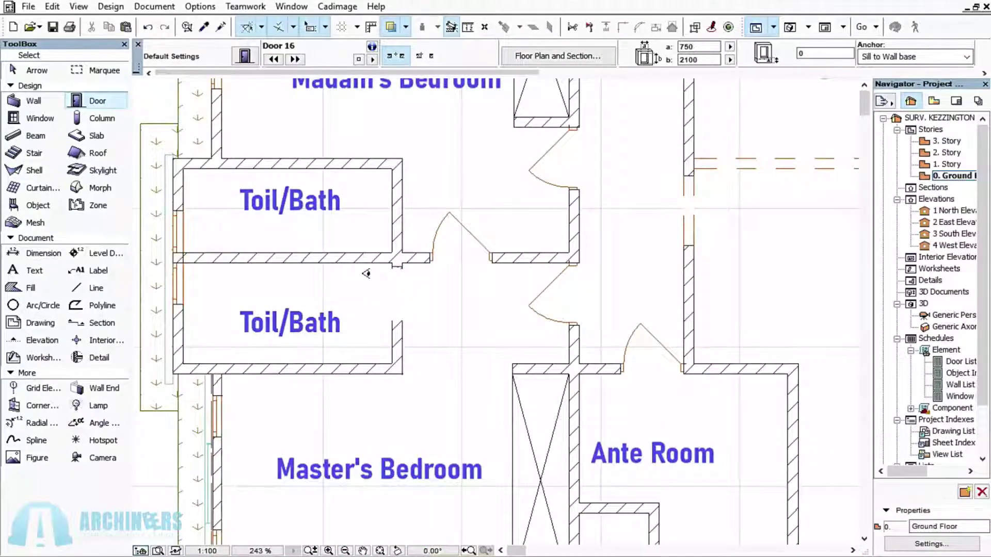
pyautogui.scroll(3, 361, 272)
pyautogui.click(407, 268)
pyautogui.moveTo(405, 264); pyautogui.dragTo(401, 257)
pyautogui.press('Escape')
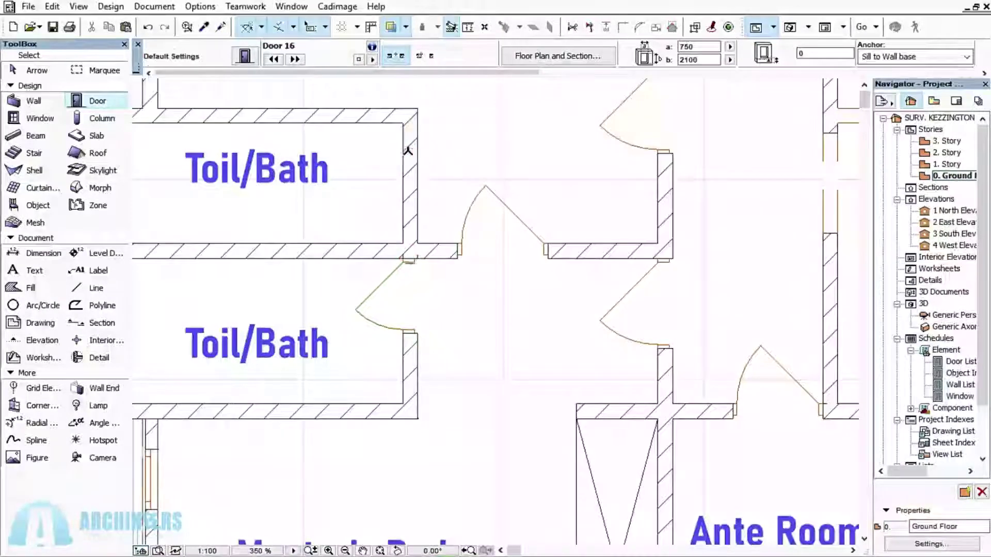
# Step: Place a door in the upper Toil/Bath wall swinging into the bathroom, then fit the whole plan in view
pyautogui.click(405, 148)
pyautogui.click(381, 108)
pyautogui.click(408, 118)
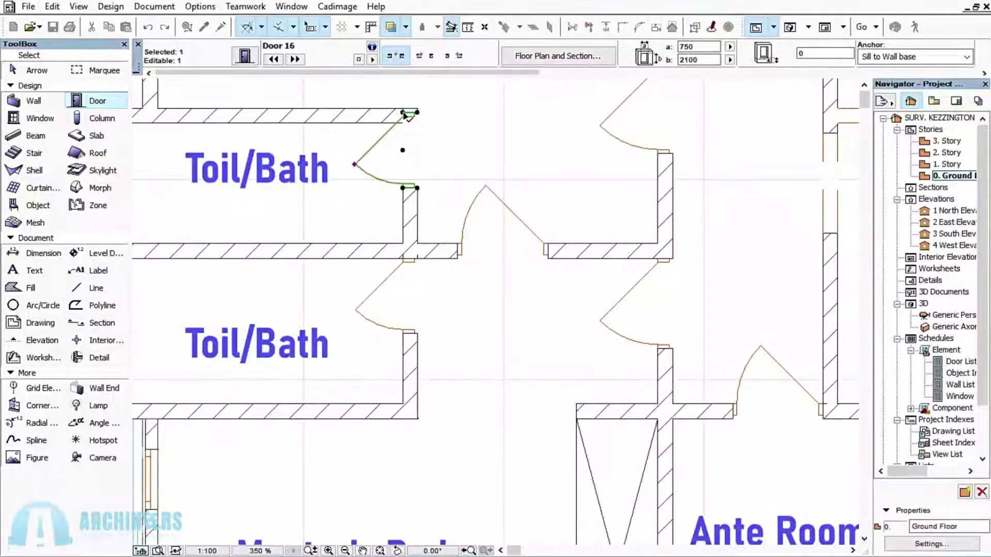
pyautogui.press('Escape')
pyautogui.hotkey('ctrl', "'")
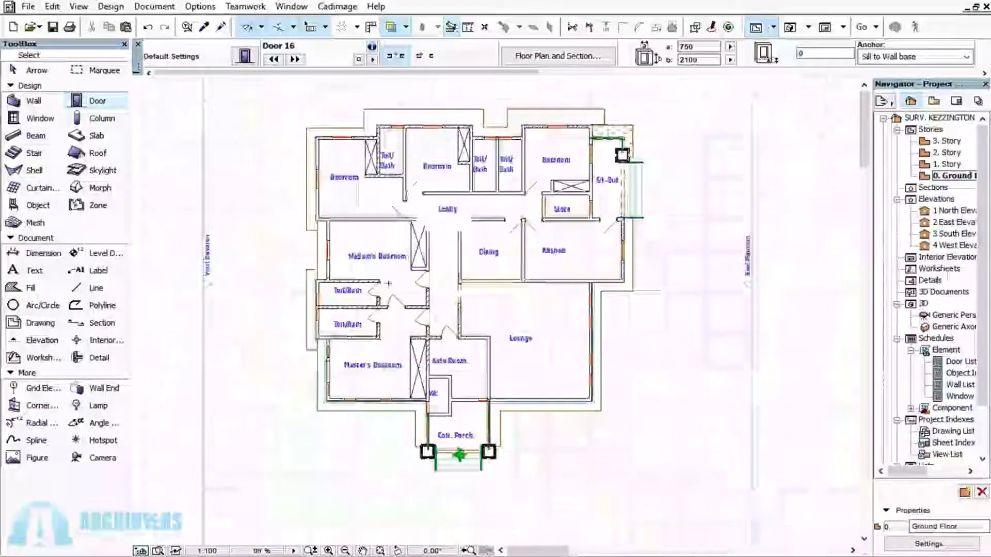
pyautogui.scroll(3, 372, 196)
pyautogui.scroll(-4, 390, 188)
pyautogui.scroll(5, 403, 191)
pyautogui.scroll(-3, 403, 191)
pyautogui.scroll(3, 403, 190)
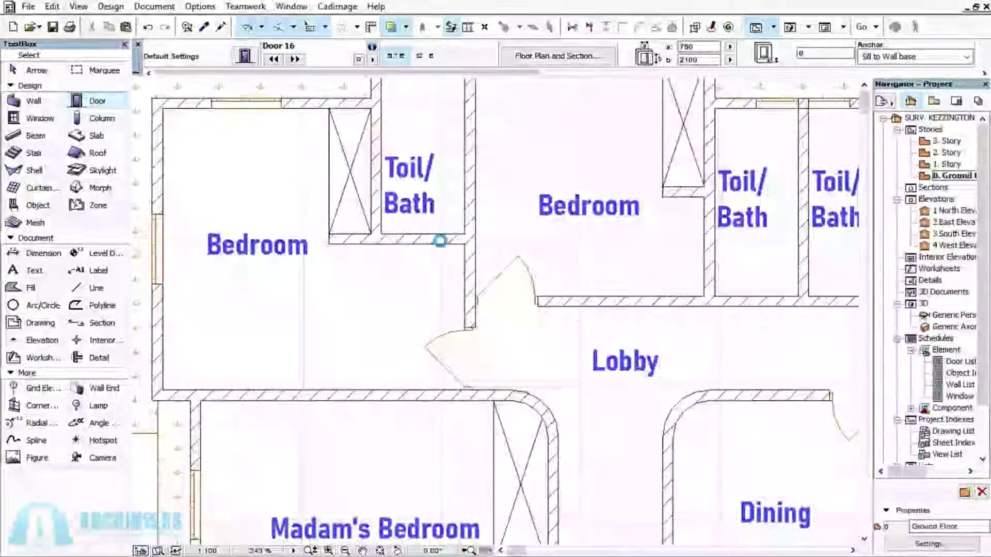
pyautogui.scroll(2, 443, 215)
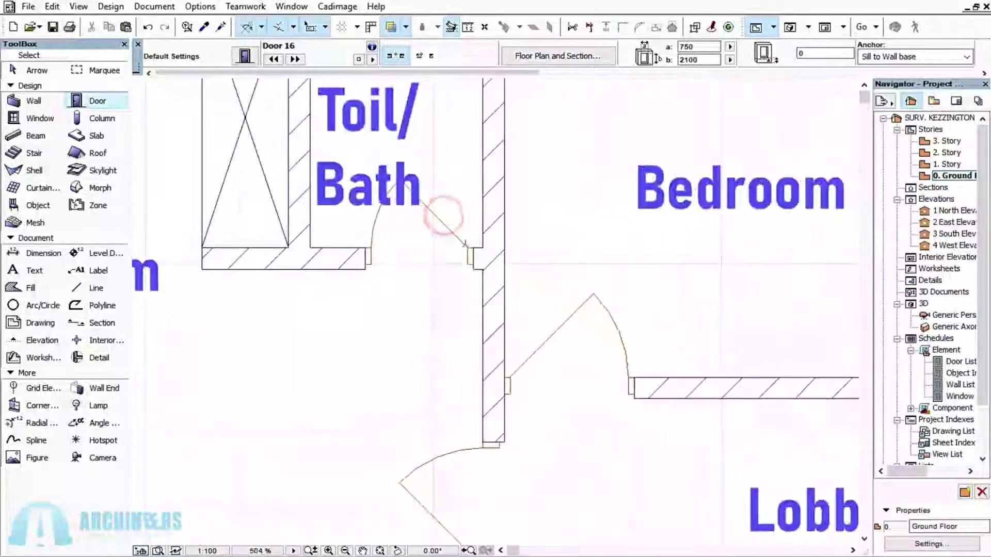
# Step: Adjust the corner point of the existing Toil/Bath door
pyautogui.click(443, 215)
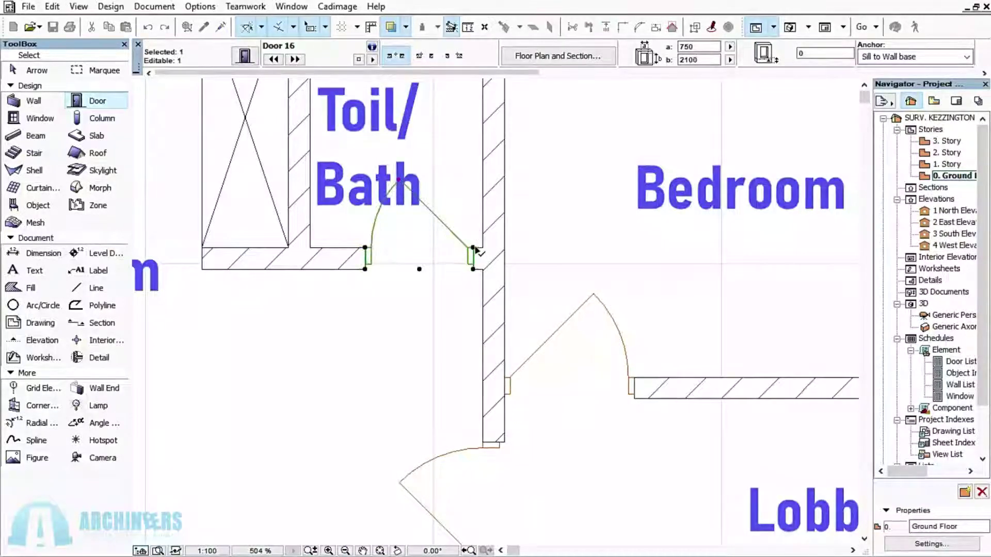
pyautogui.click(474, 247)
pyautogui.click(415, 314)
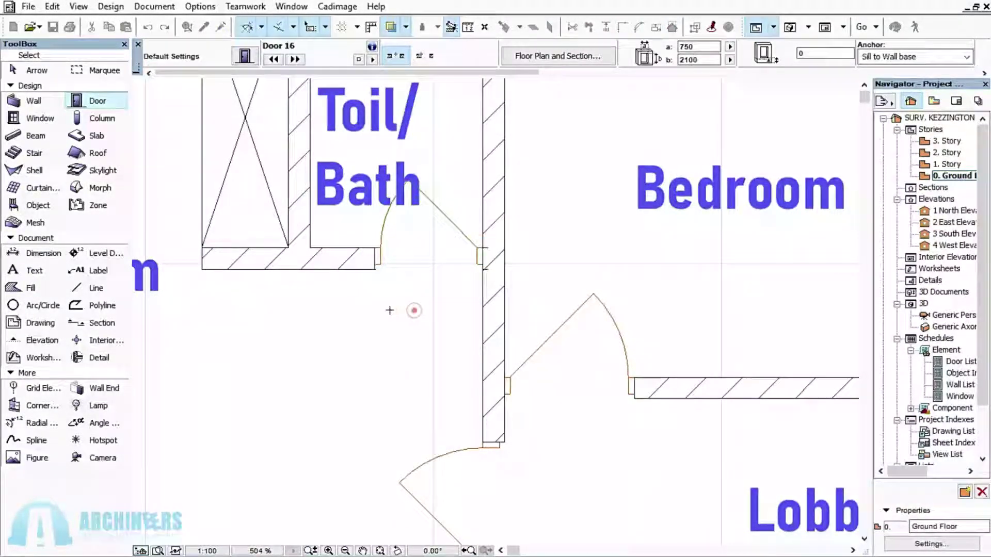
pyautogui.scroll(-3, 403, 309)
pyautogui.scroll(-2, 403, 304)
pyautogui.scroll(5, 421, 286)
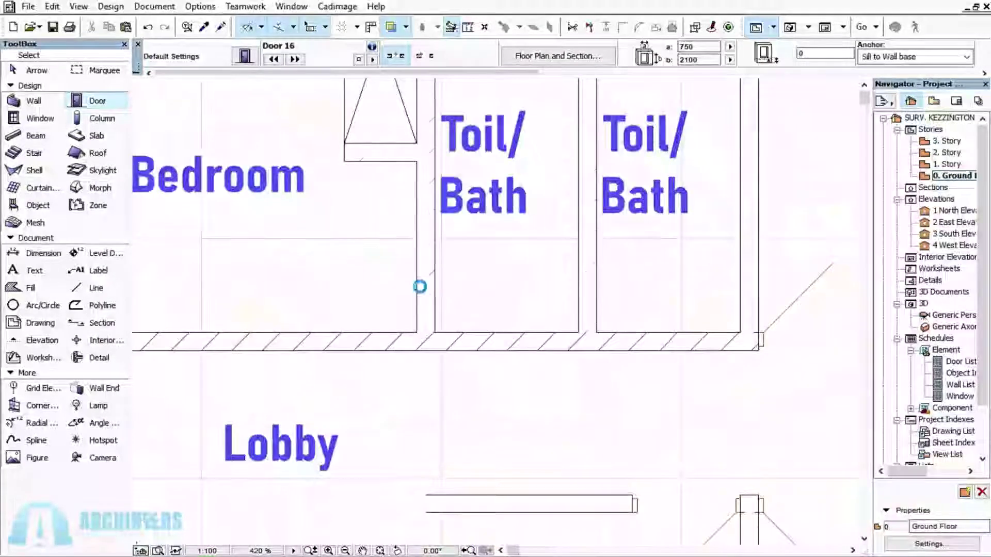
# Step: Add a door beside the Toil/Bath swinging into it, moved down onto the wall line
pyautogui.click(418, 284)
pyautogui.click(491, 303)
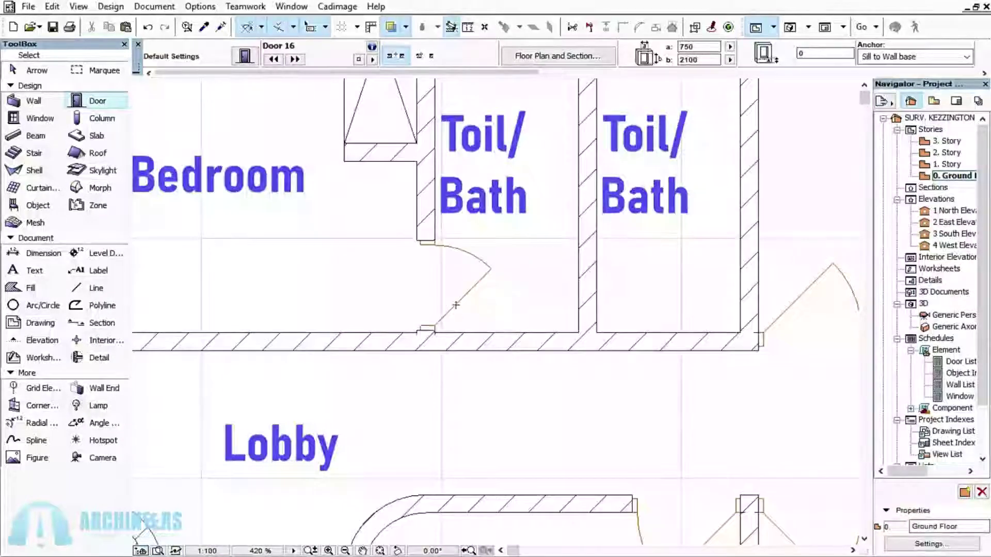
pyautogui.scroll(6, 430, 334)
pyautogui.click(443, 317)
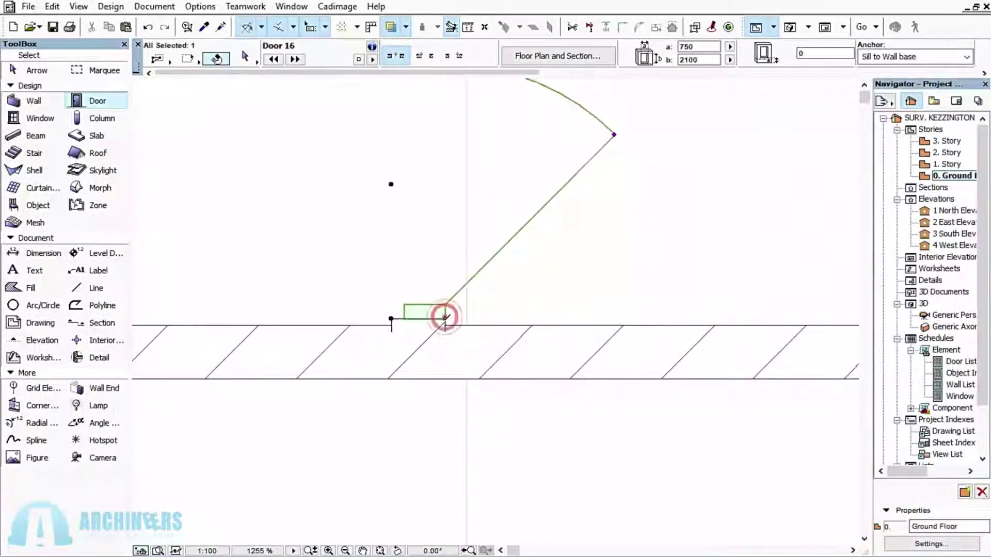
pyautogui.moveTo(447, 320); pyautogui.dragTo(447, 326)
pyautogui.click(492, 295)
pyautogui.scroll(-6, 493, 289)
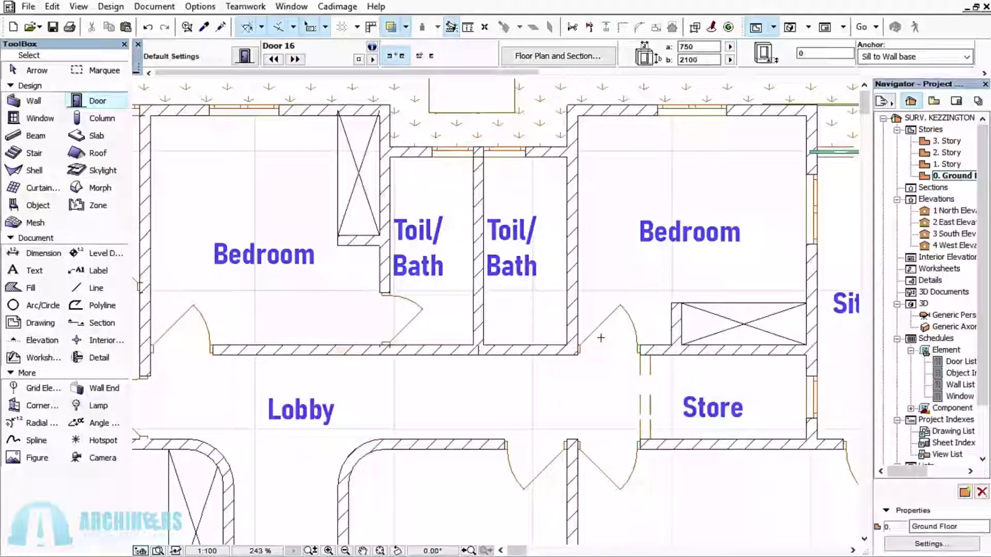
pyautogui.scroll(3, 558, 226)
# Step: Add a door in the second Toil/Bath wall swinging into the room, repositioning its end point
pyautogui.click(536, 236)
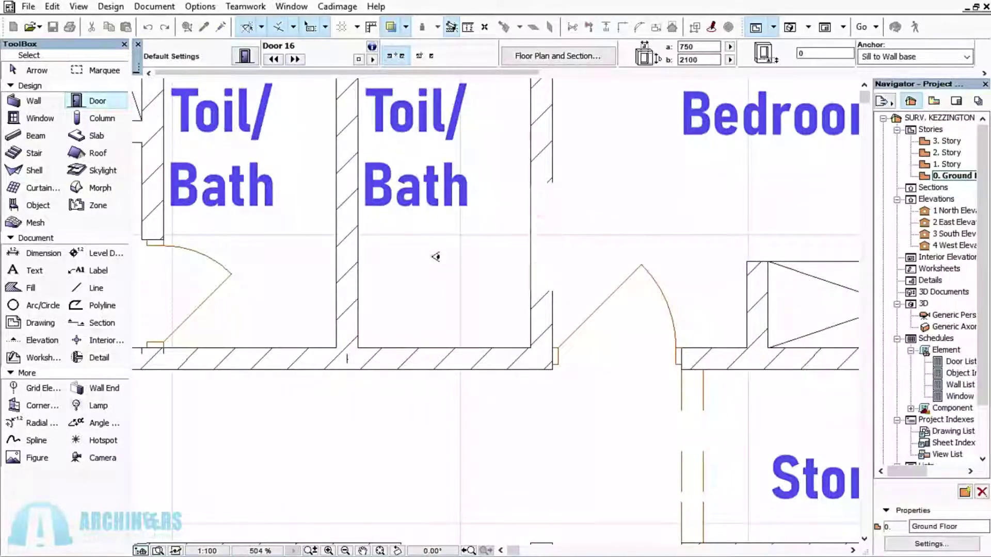
pyautogui.click(432, 259)
pyautogui.scroll(-5, 485, 295)
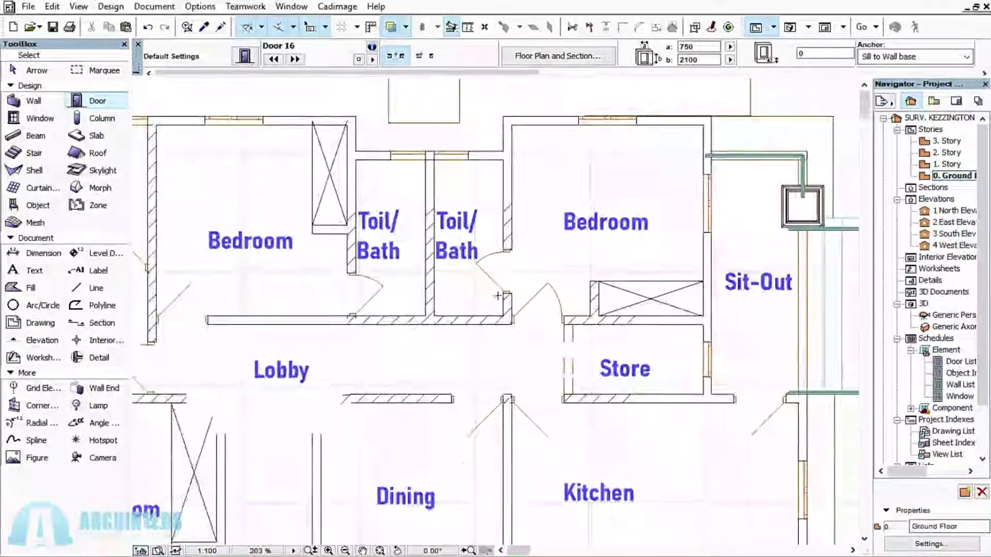
pyautogui.scroll(4, 511, 296)
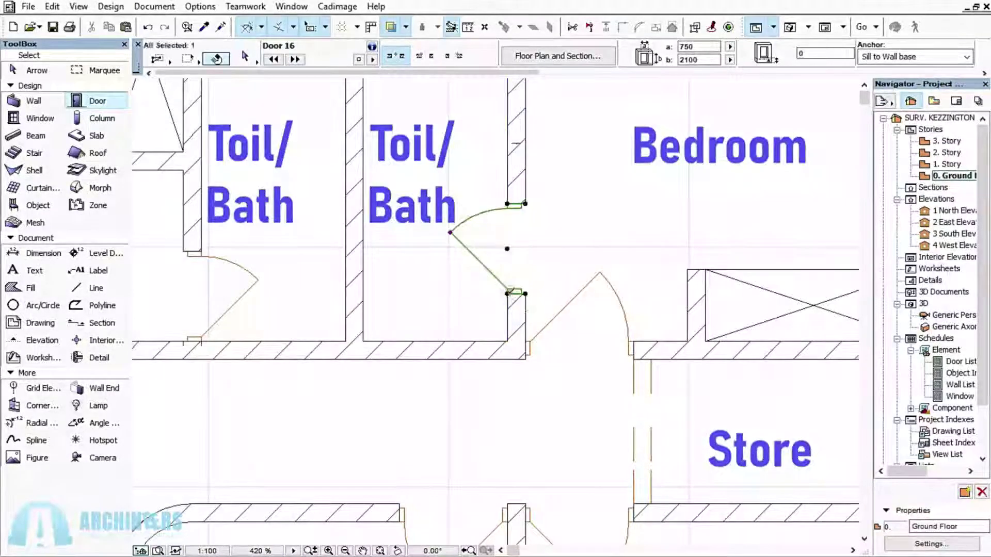
pyautogui.keyDown('shift'); pyautogui.click(510, 295); pyautogui.keyUp('shift')
pyautogui.click(509, 295)
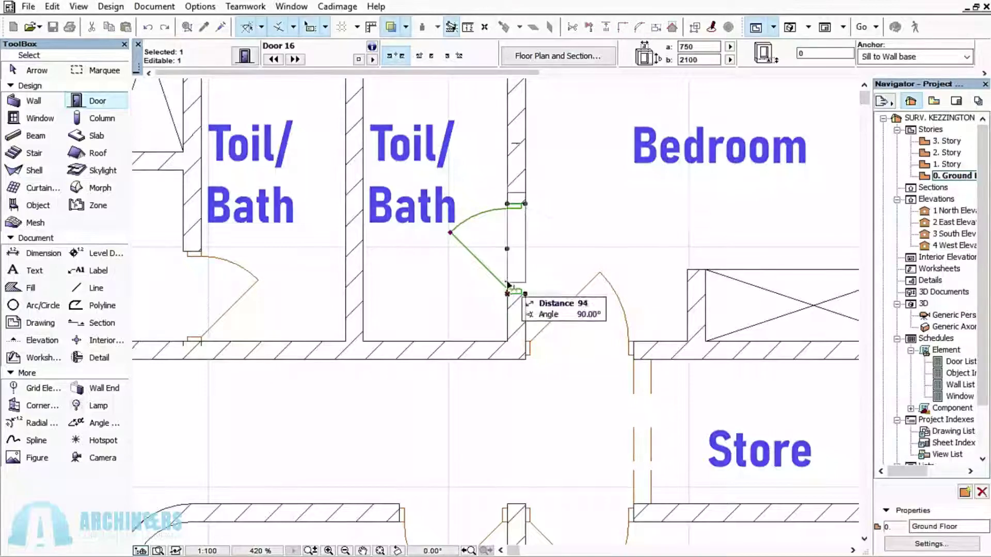
pyautogui.press('Escape')
pyautogui.scroll(-4, 490, 300)
pyautogui.scroll(-5, 489, 300)
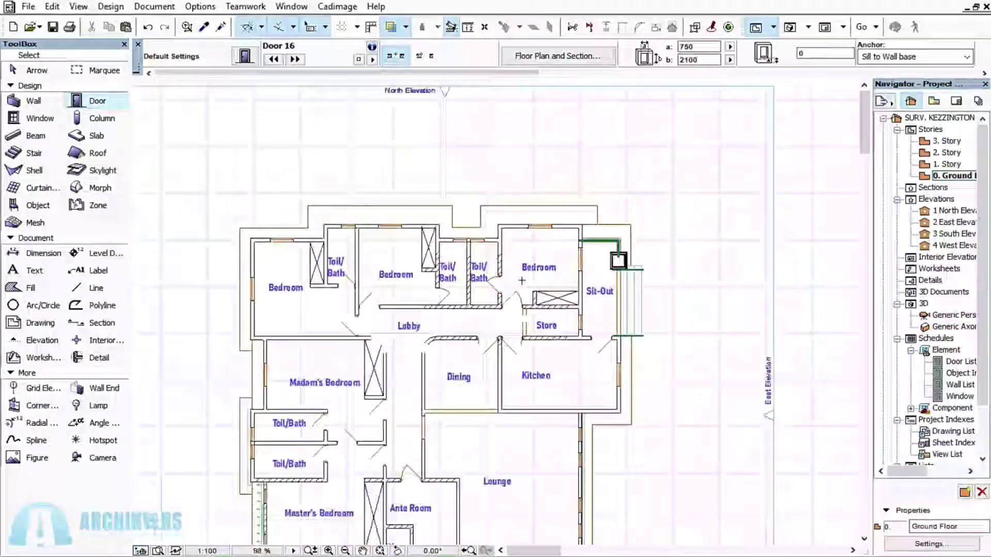
# Step: Place a 750-wide Door 16 in the Wc's top wall, swinging into the Wc, and adjust its end point
pyautogui.scroll(3, 451, 447)
pyautogui.scroll(-2, 402, 346)
pyautogui.click(376, 192)
pyautogui.click(325, 325)
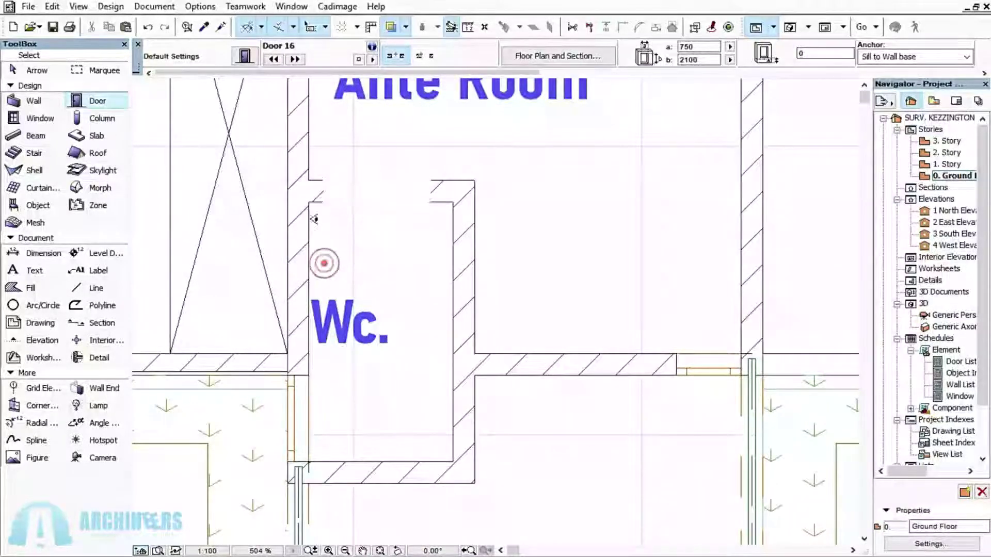
pyautogui.click(324, 205)
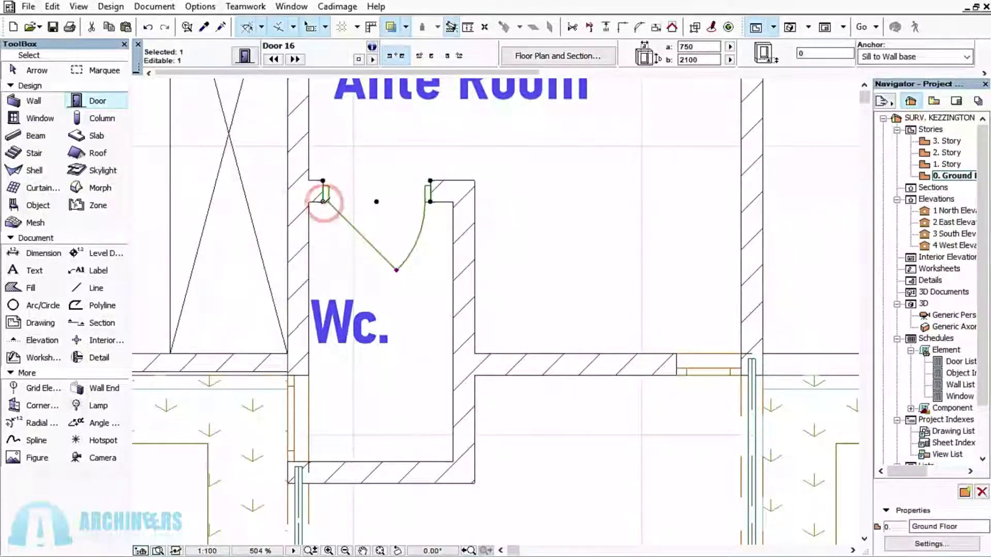
pyautogui.click(316, 194)
pyautogui.click(633, 206)
pyautogui.scroll(-1, 527, 320)
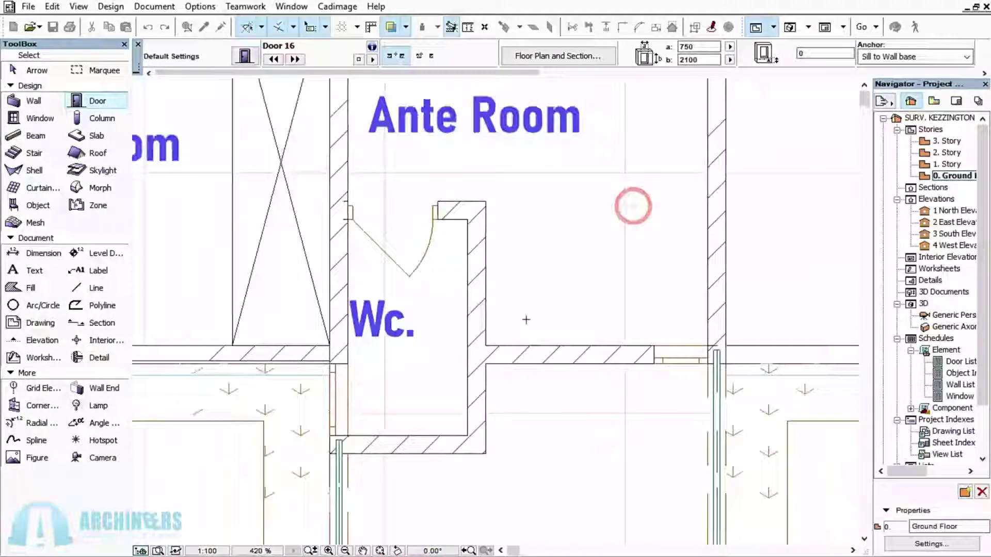
pyautogui.scroll(-5, 526, 320)
pyautogui.scroll(3, 449, 333)
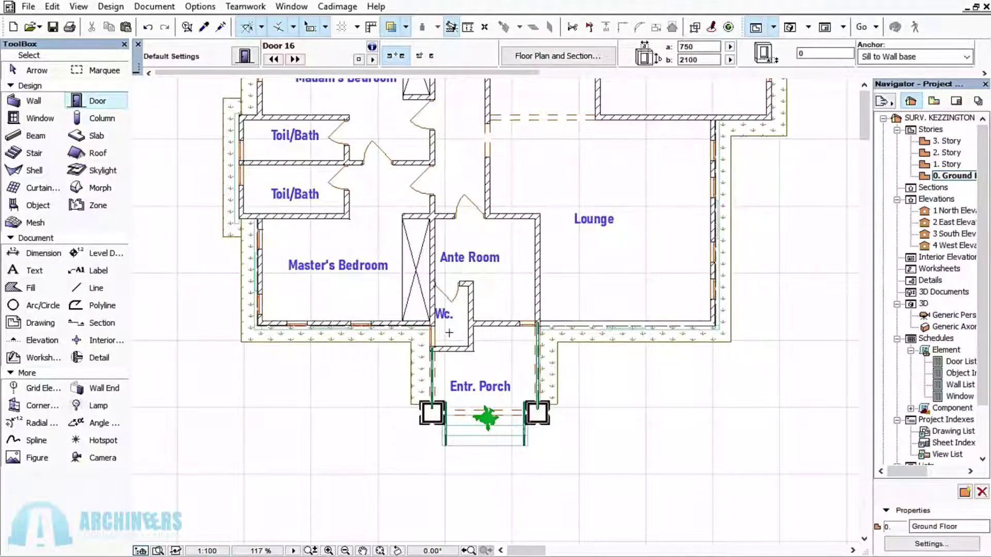
pyautogui.scroll(-3, 450, 333)
pyautogui.scroll(4, 481, 175)
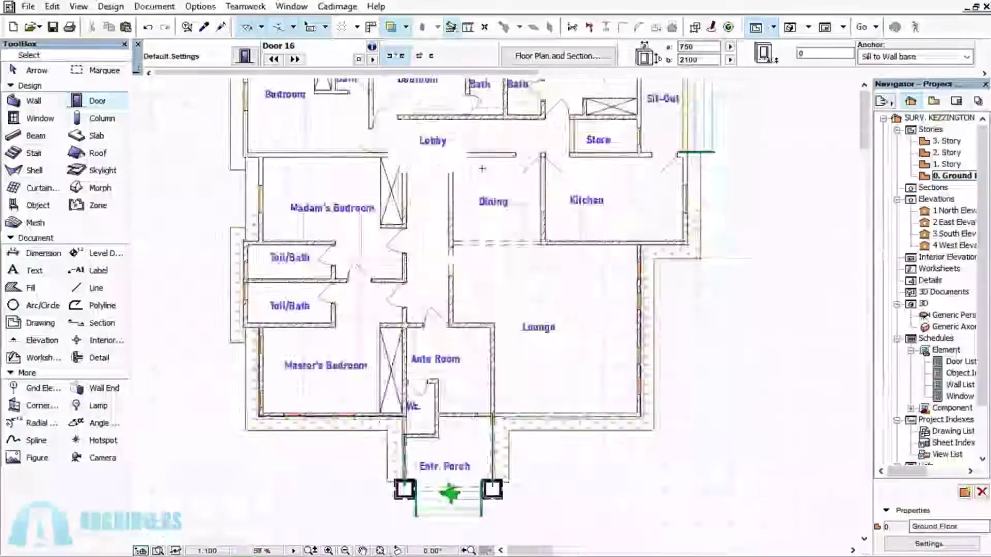
pyautogui.scroll(-1, 481, 175)
pyautogui.scroll(-2, 457, 389)
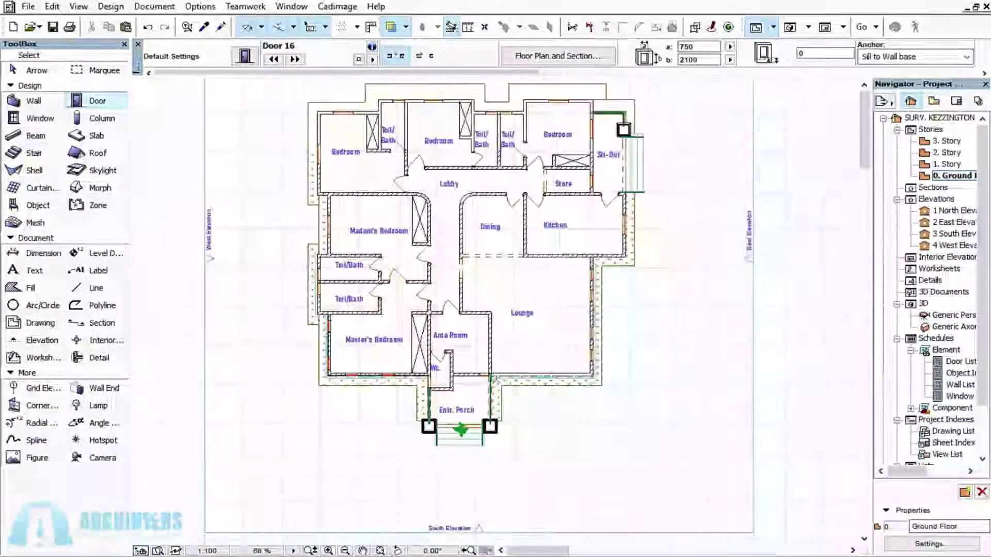
pyautogui.scroll(5, 457, 388)
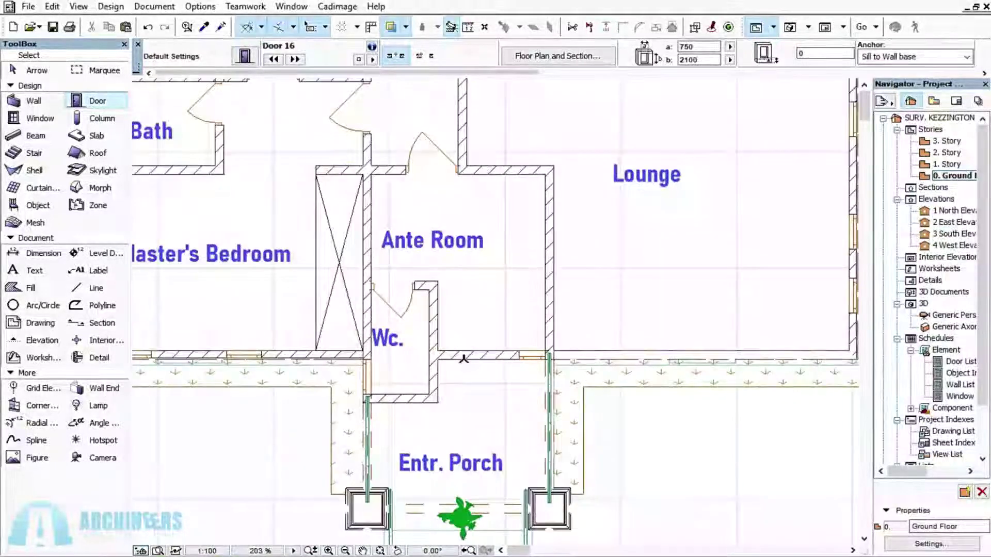
# Step: Zoom around the Wc and Entr. Porch, then bring up Door Default Settings with Ctrl+T
pyautogui.scroll(3, 469, 360)
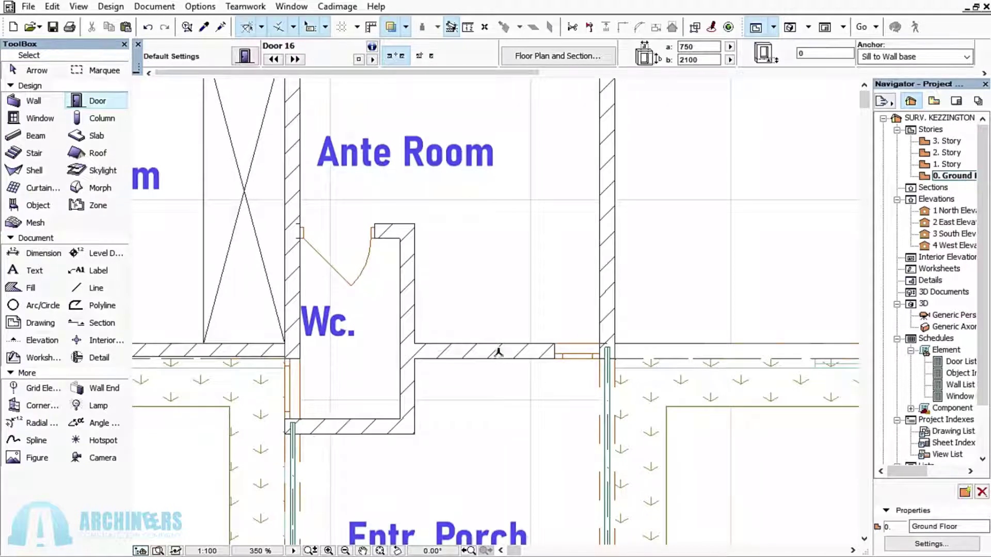
pyautogui.scroll(-3, 473, 316)
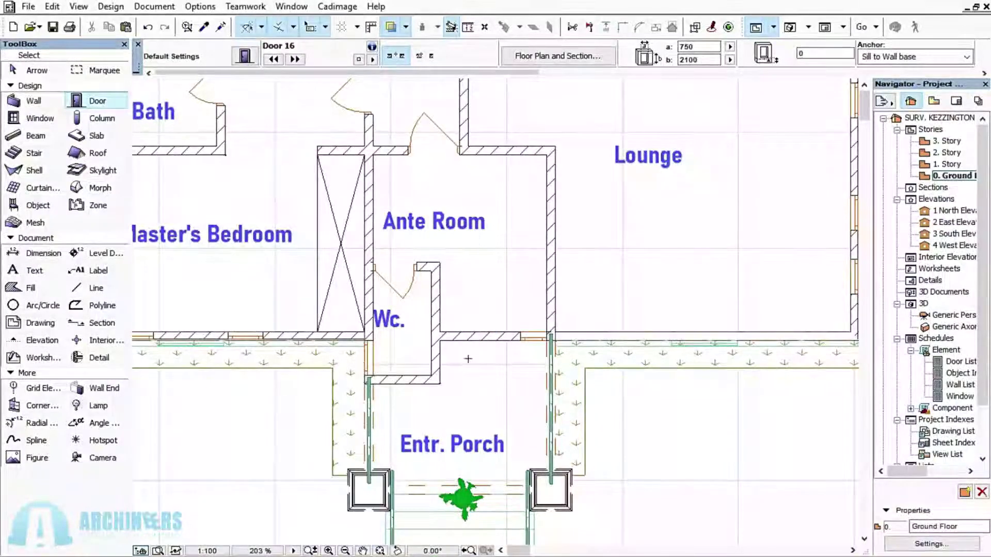
pyautogui.scroll(-5, 439, 338)
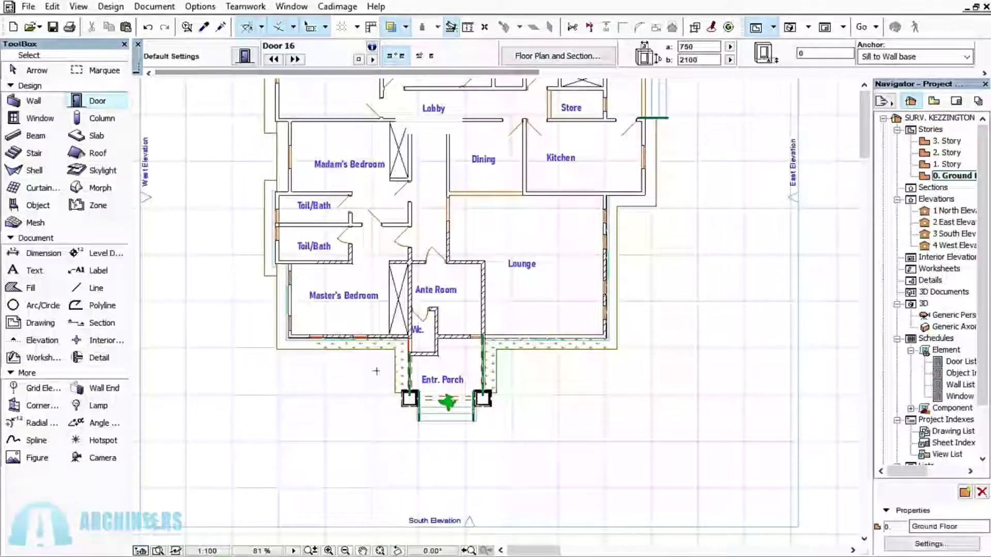
pyautogui.scroll(5, 374, 355)
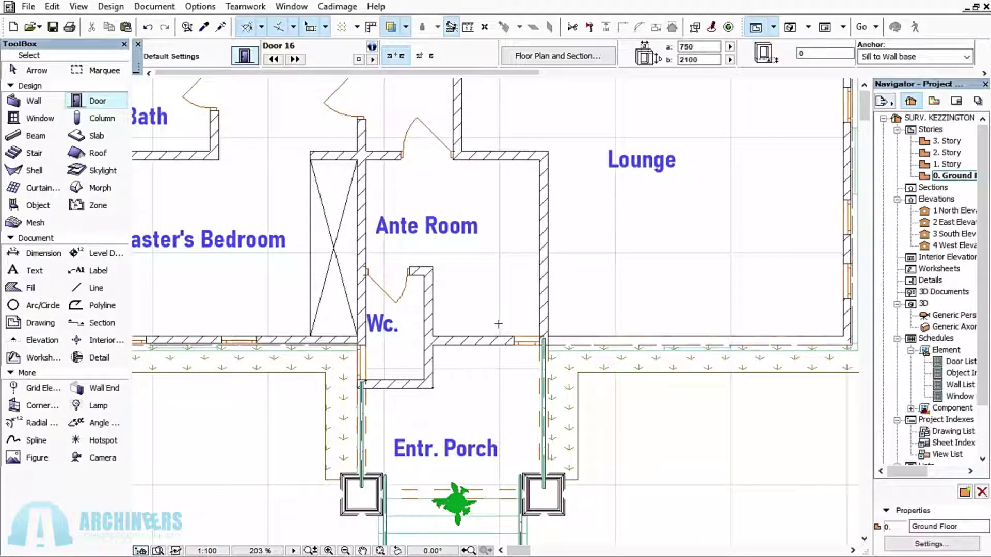
pyautogui.hotkey('ctrl', 't')
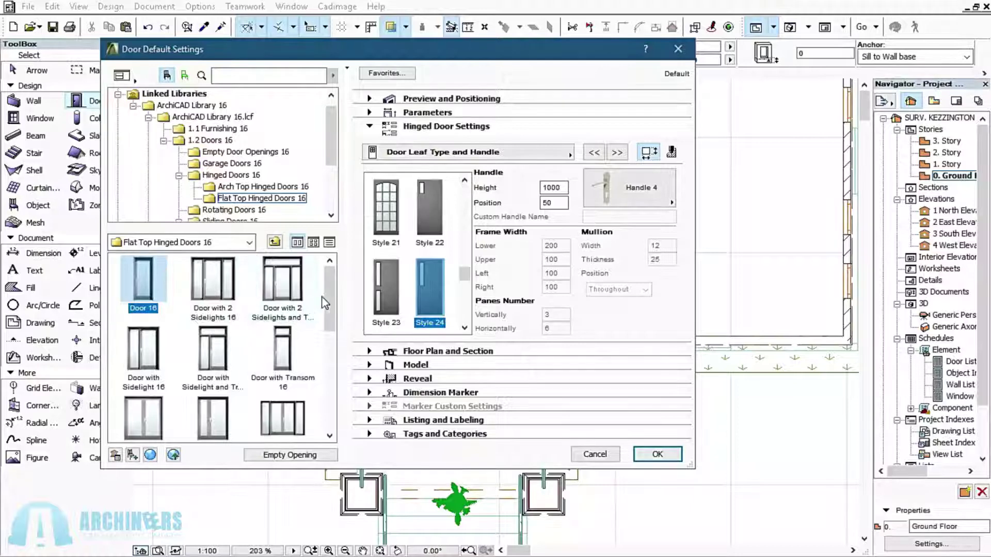
# Step: Pick Double Door Asymmetric 16 from the Flat Top Hinged Doors 16 library
pyautogui.moveTo(331, 293); pyautogui.dragTo(333, 316)
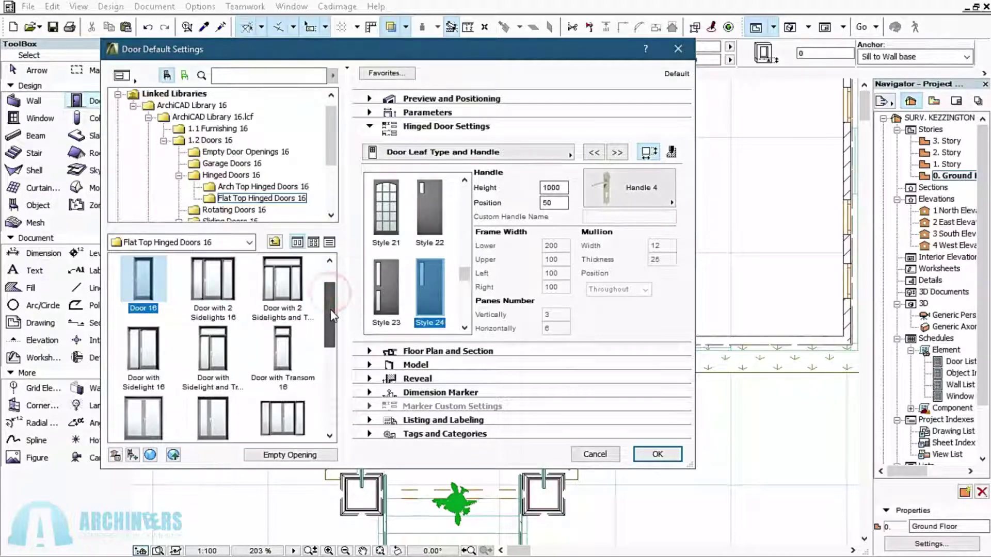
pyautogui.scroll(-4, 238, 326)
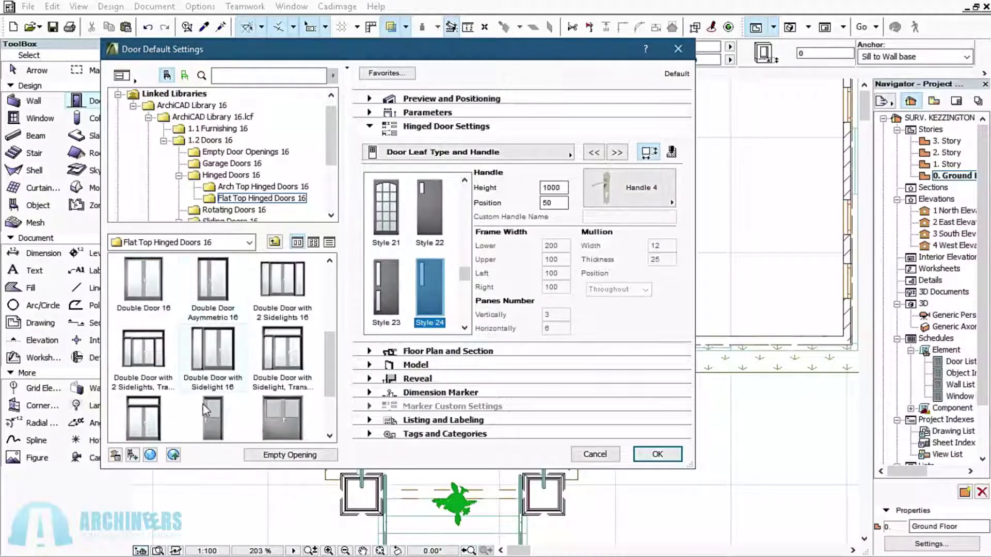
pyautogui.click(215, 286)
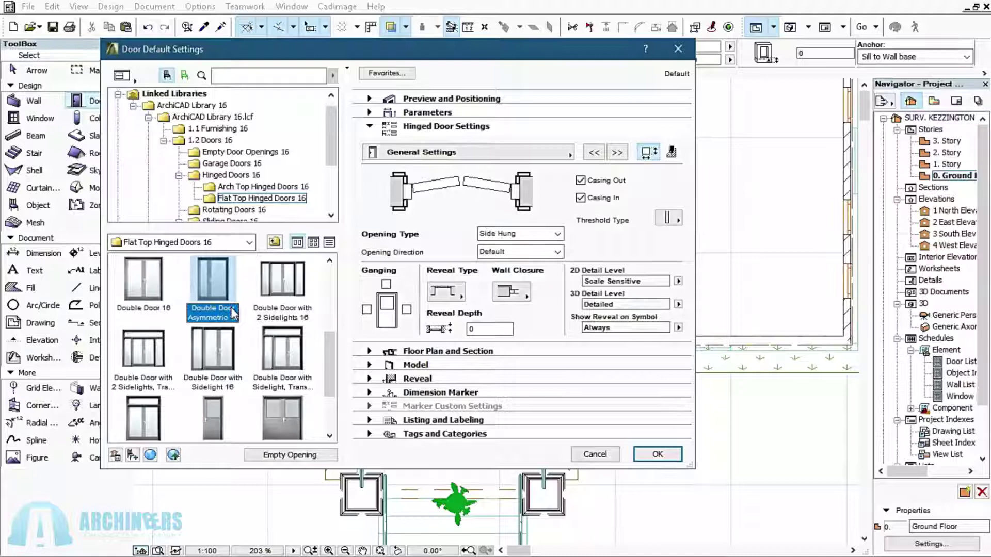
# Step: Set the default door width to 1200
pyautogui.click(451, 98)
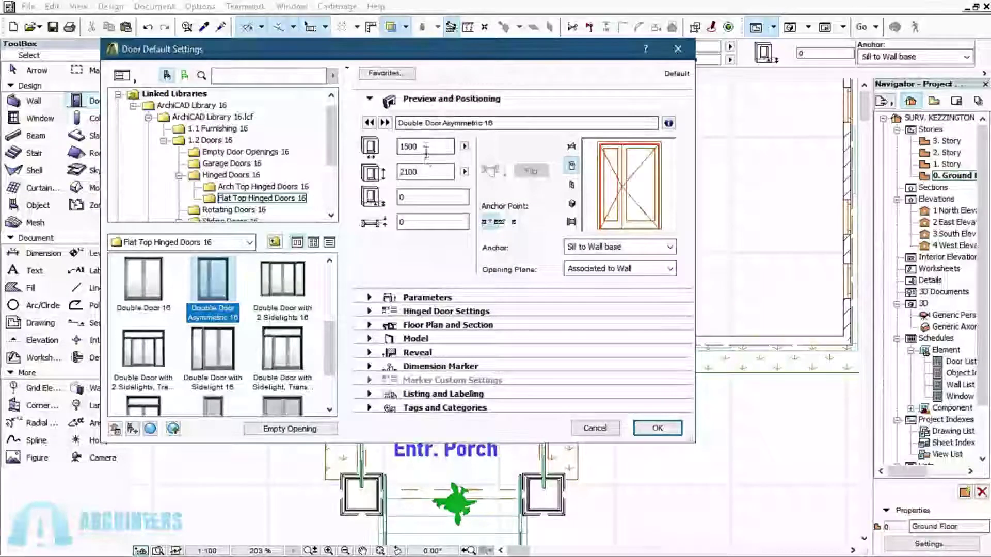
pyautogui.doubleClick(425, 146)
pyautogui.write('1')
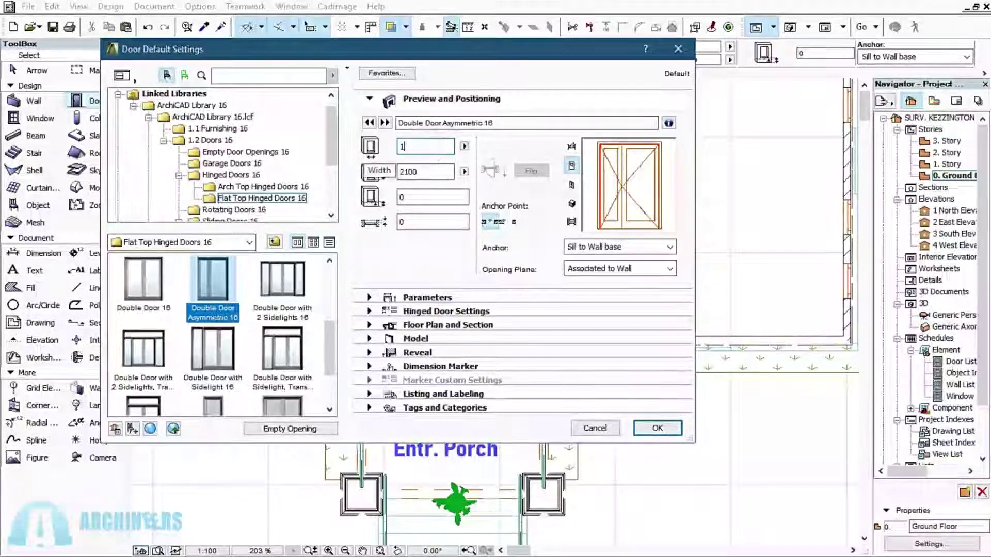
pyautogui.write('200')
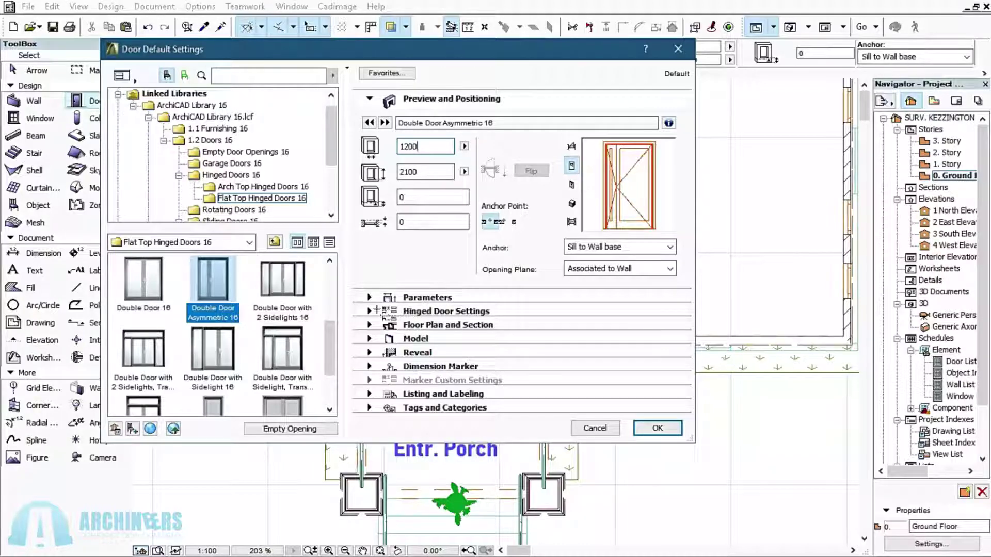
# Step: In Hinged Door Settings, give the door a Style 29 leaf and Handle 6
pyautogui.click(369, 312)
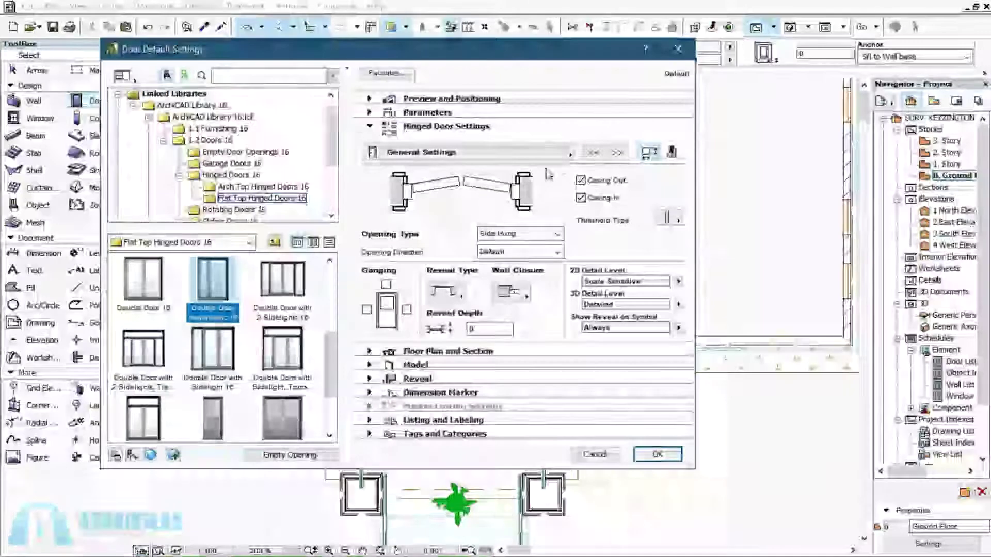
pyautogui.click(614, 154)
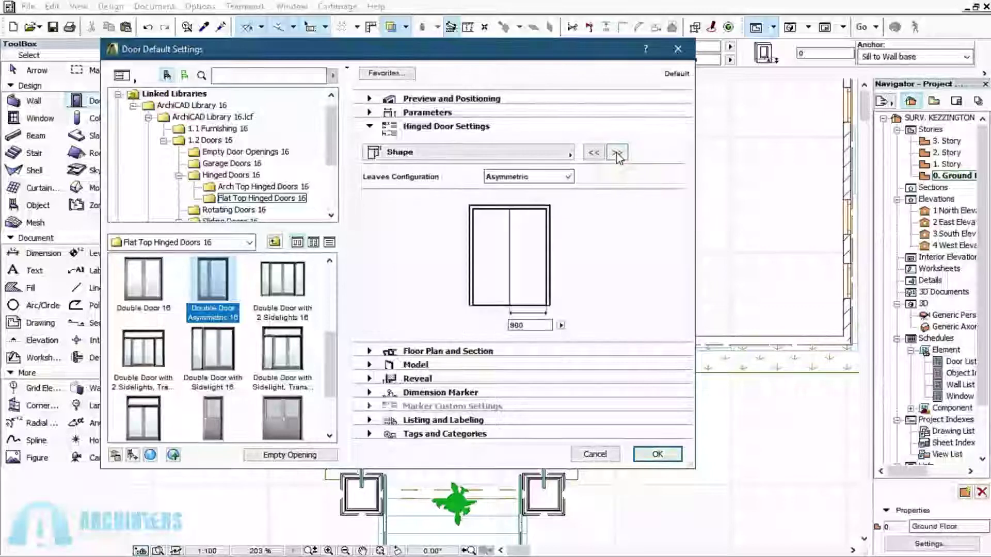
pyautogui.click(616, 153)
pyautogui.click(617, 153)
pyautogui.moveTo(464, 193); pyautogui.dragTo(464, 299)
pyautogui.click(380, 207)
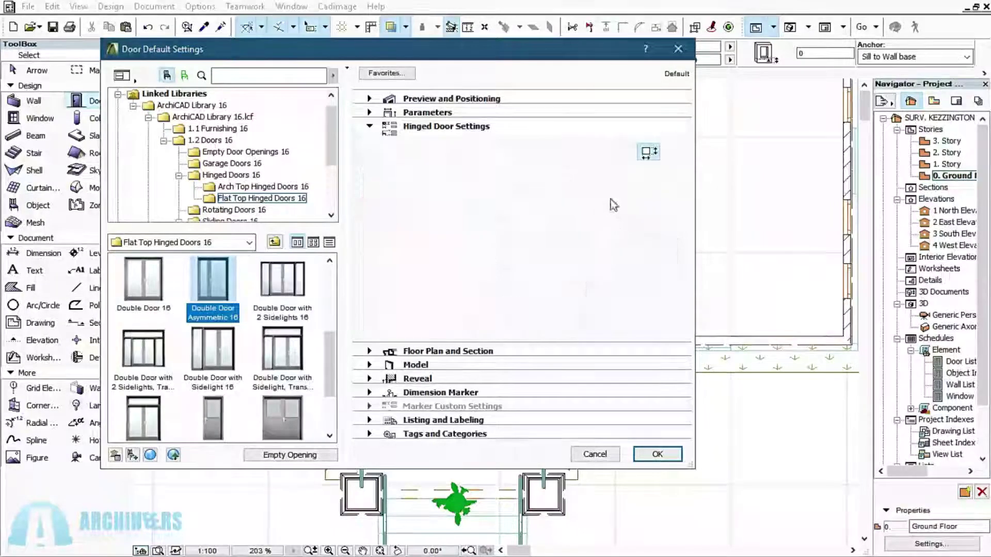
pyautogui.click(614, 196)
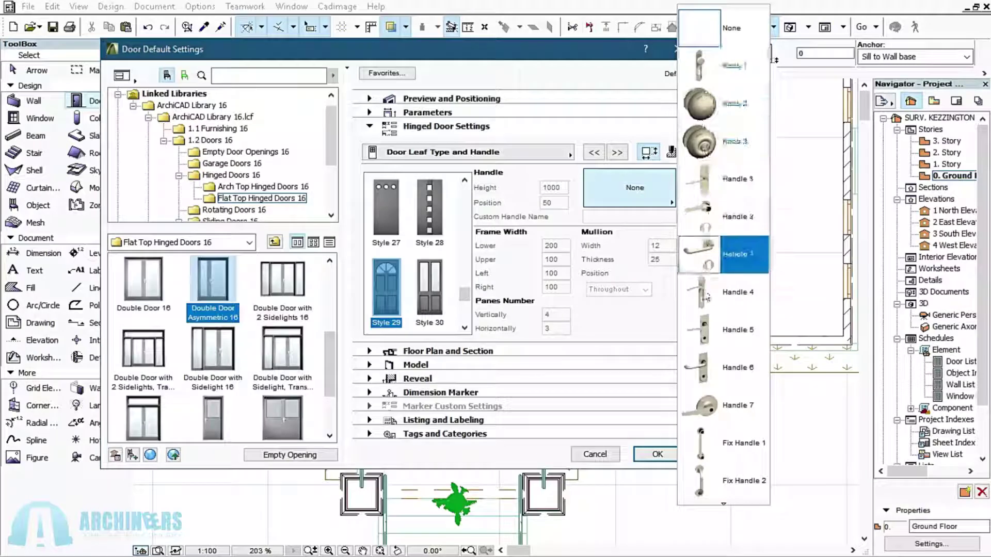
pyautogui.click(715, 366)
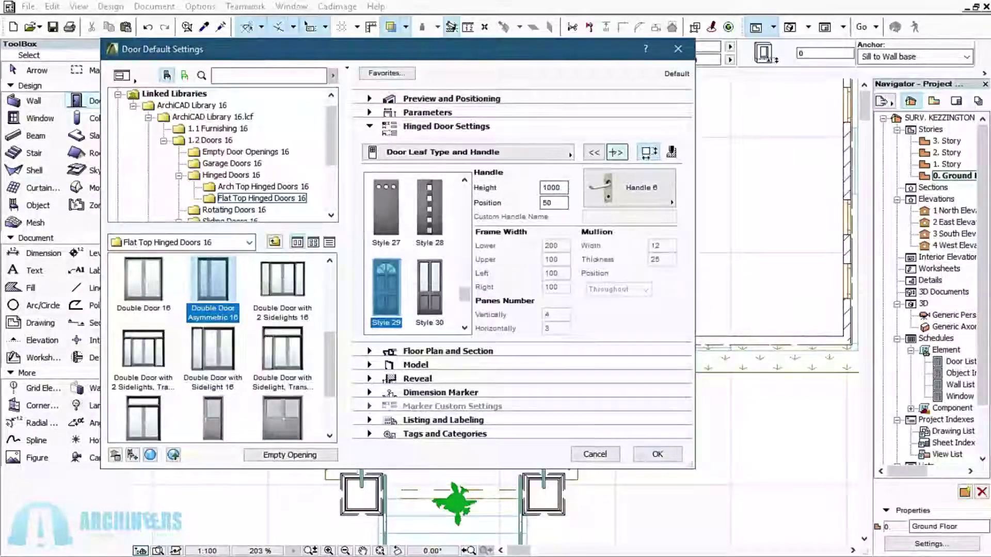
pyautogui.click(614, 152)
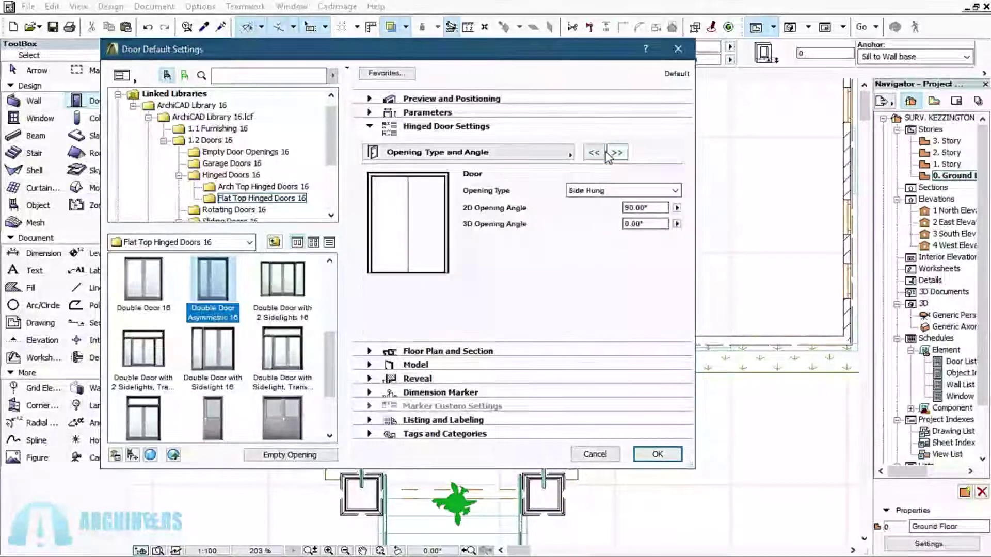
pyautogui.click(615, 152)
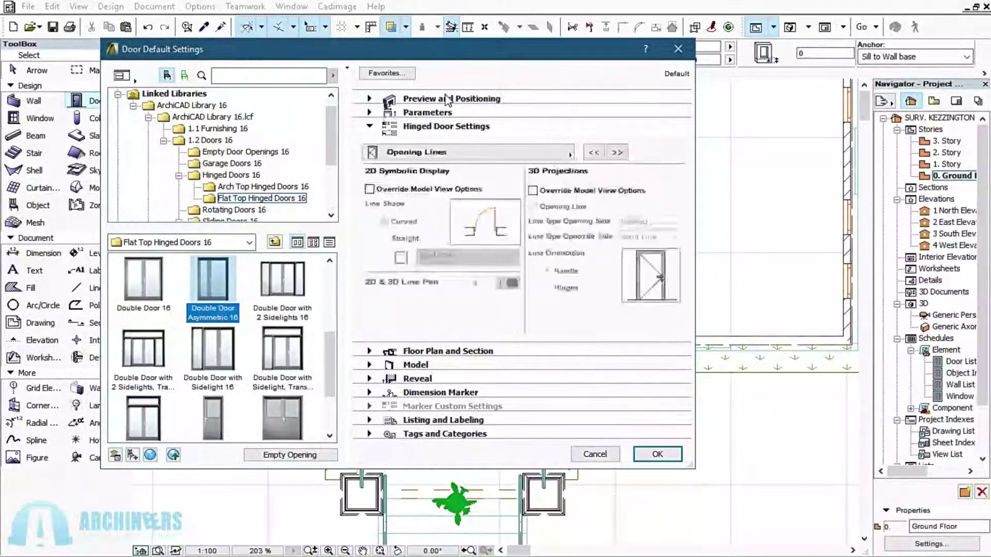
pyautogui.click(447, 99)
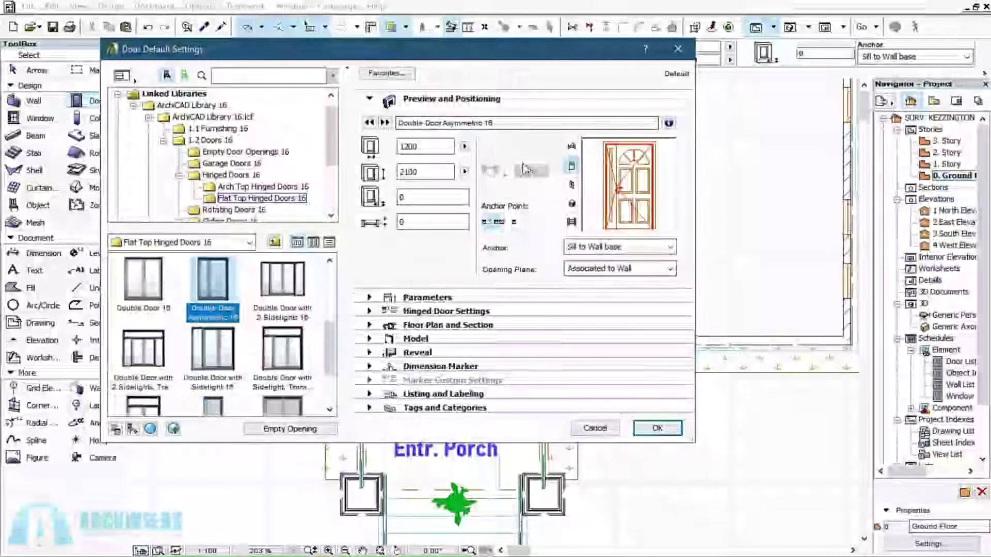
# Step: Place the double door in the Ante Room's lower wall, swinging into the Ante Room
pyautogui.click(655, 428)
pyautogui.scroll(4, 463, 361)
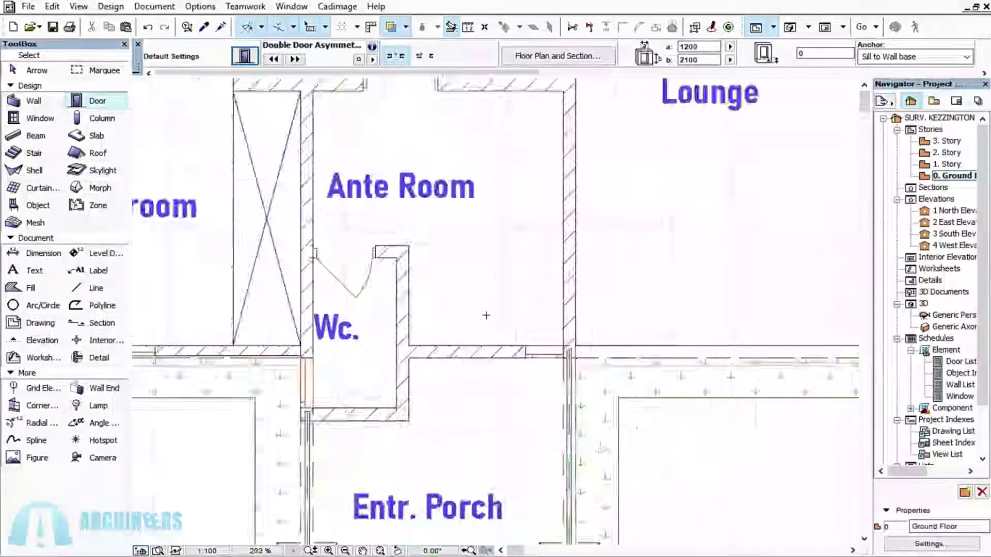
pyautogui.click(454, 367)
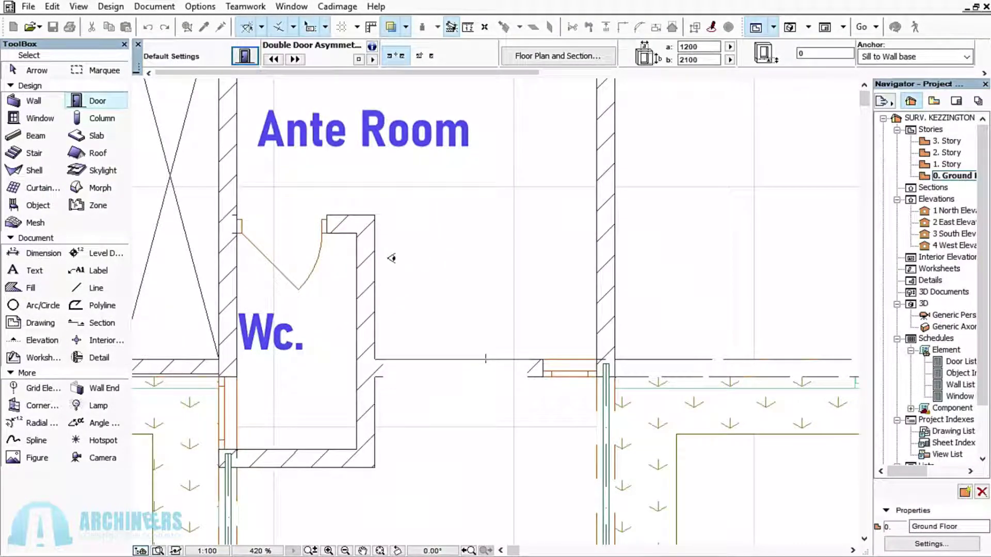
pyautogui.click(323, 247)
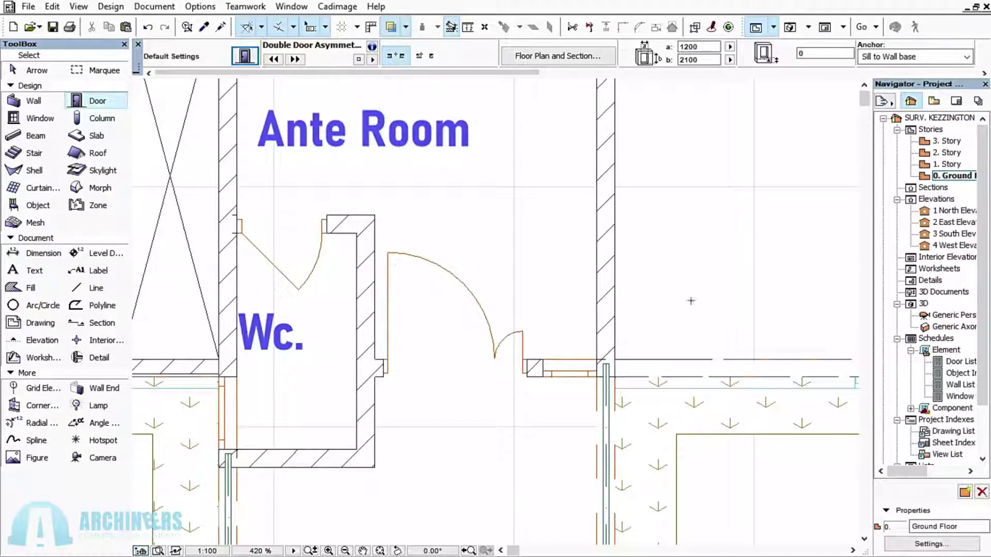
# Step: Shift the double door slightly along the wall and open its leaf to 45°
pyautogui.scroll(3, 377, 371)
pyautogui.click(384, 354)
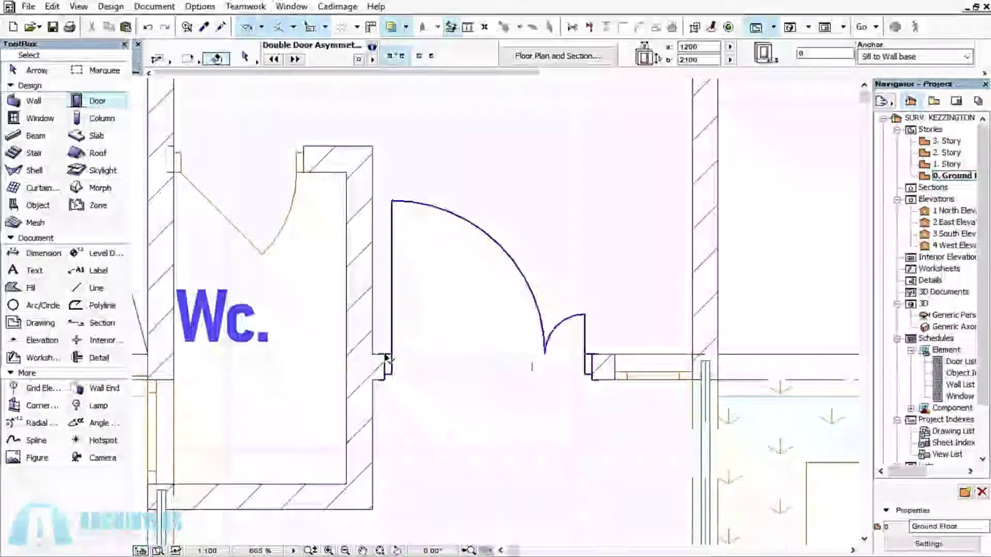
pyautogui.moveTo(384, 354); pyautogui.dragTo(373, 355)
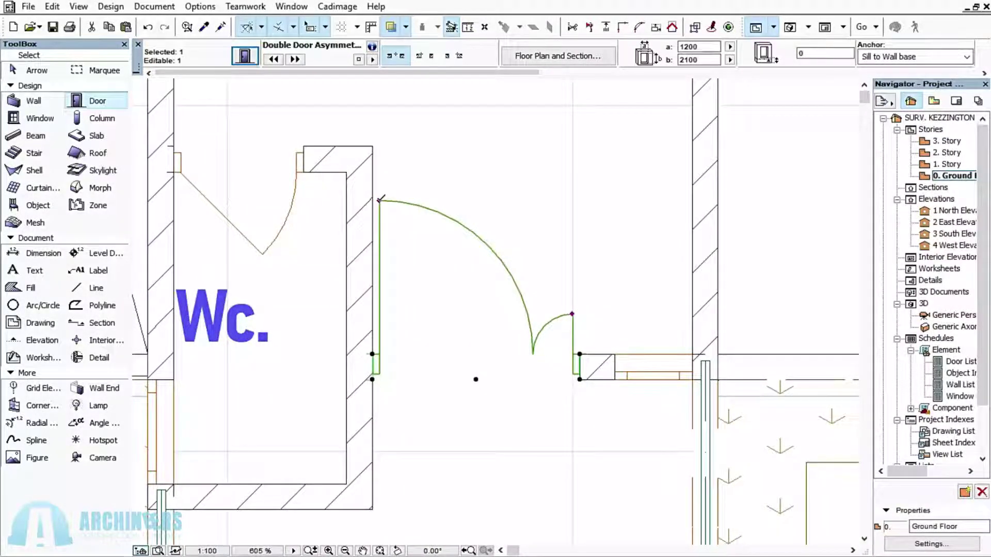
pyautogui.click(379, 200)
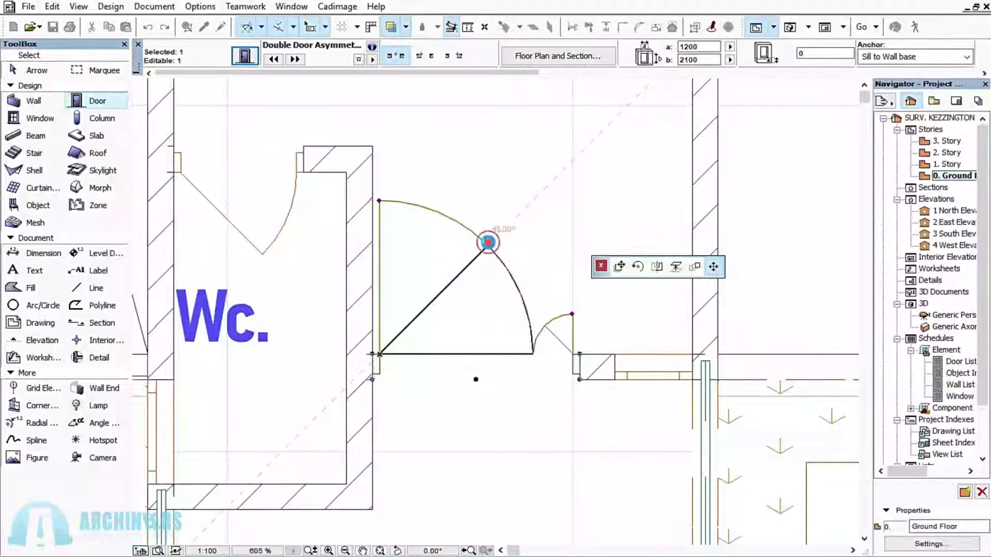
pyautogui.click(488, 246)
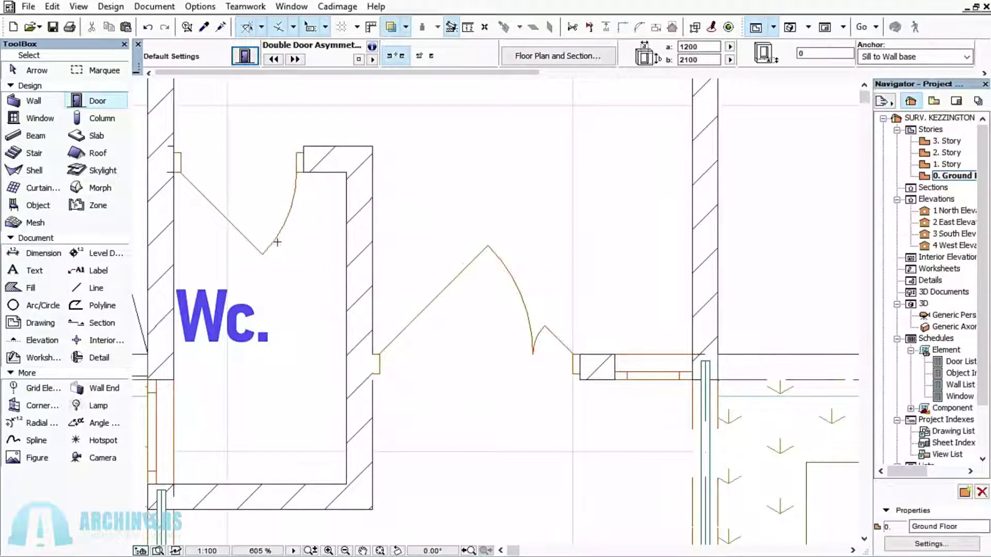
pyautogui.scroll(-3, 462, 267)
pyautogui.scroll(2, 496, 256)
pyautogui.scroll(-2, 498, 253)
pyautogui.scroll(-3, 497, 253)
pyautogui.scroll(4, 454, 248)
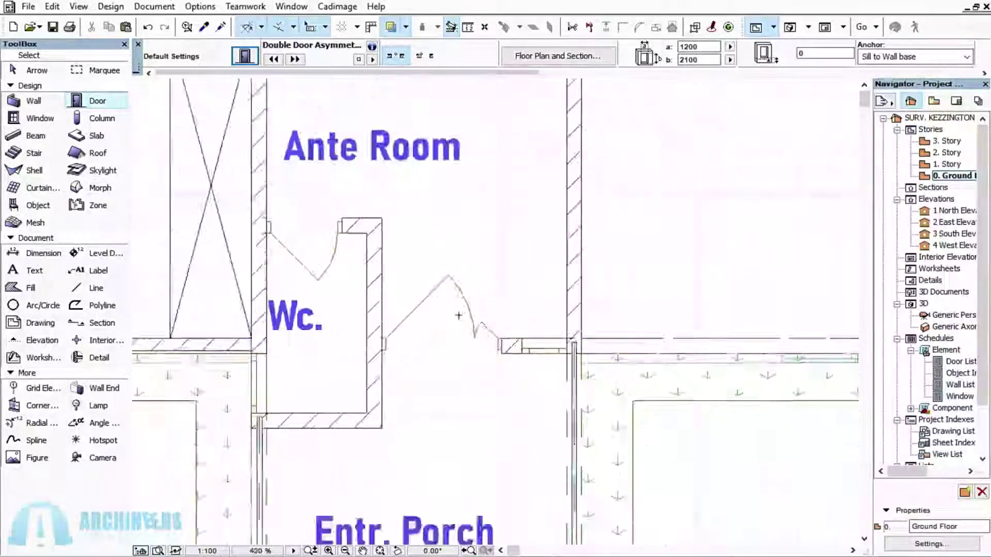
pyautogui.scroll(-3, 454, 318)
pyautogui.scroll(2, 470, 279)
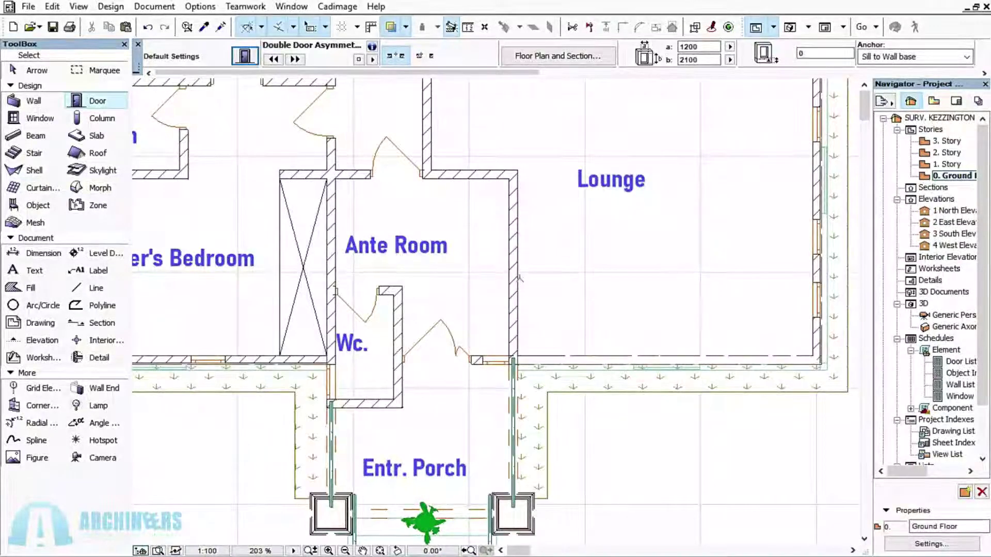
pyautogui.scroll(-4, 520, 278)
pyautogui.scroll(3, 512, 277)
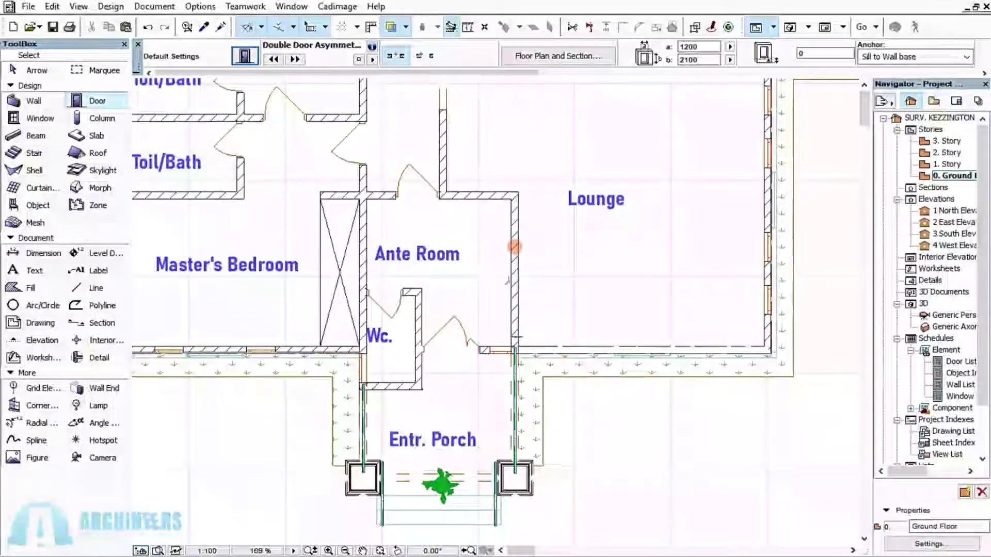
pyautogui.scroll(-2, 514, 339)
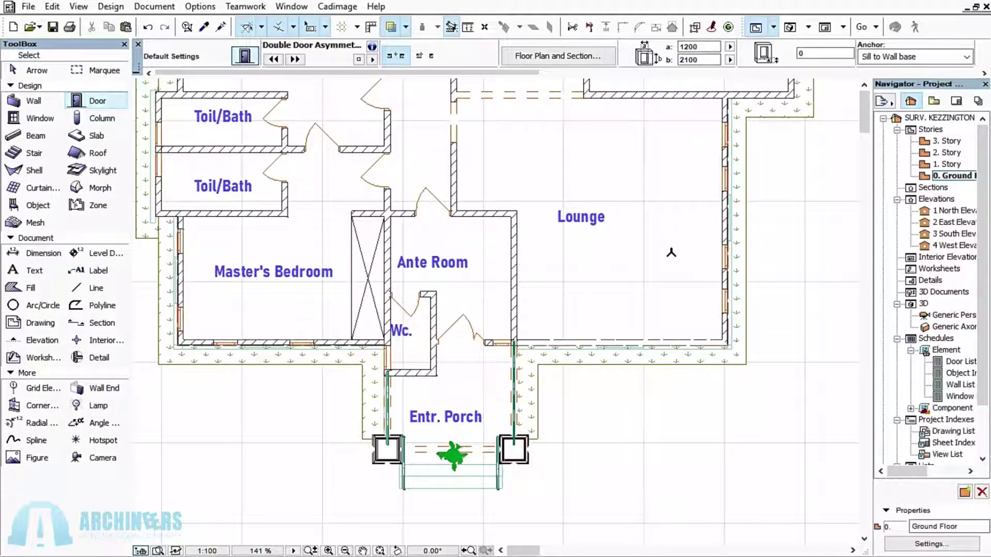
# Step: In Door Default Settings, choose Sliding Door 16 from Flat Top Sliding Doors 16
pyautogui.hotkey('ctrl', 't')
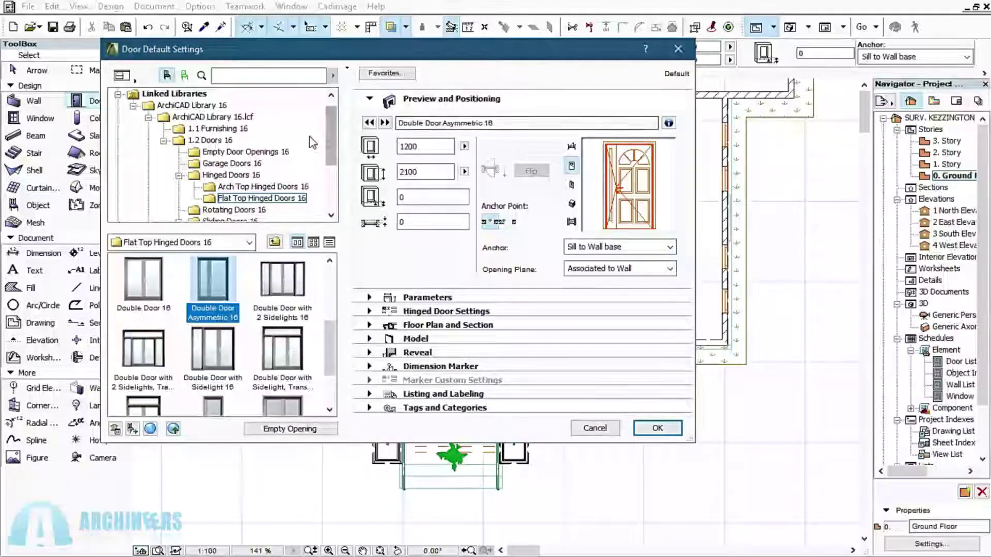
pyautogui.moveTo(334, 135); pyautogui.dragTo(331, 163)
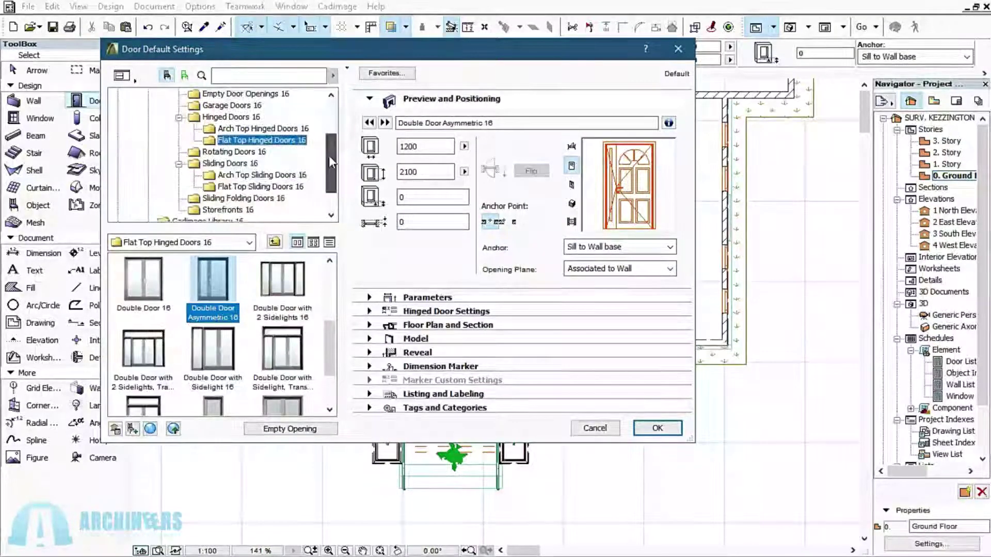
pyautogui.click(240, 187)
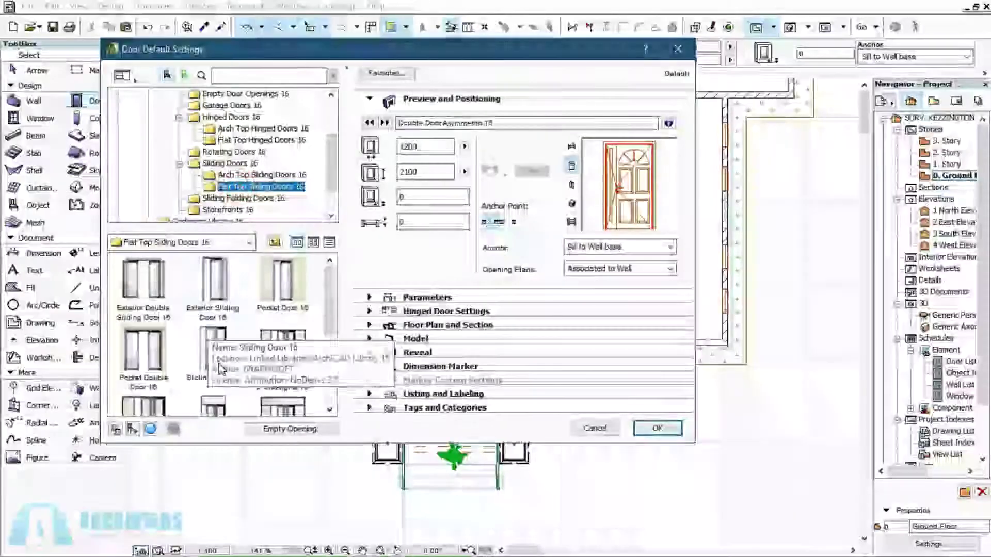
pyautogui.click(220, 355)
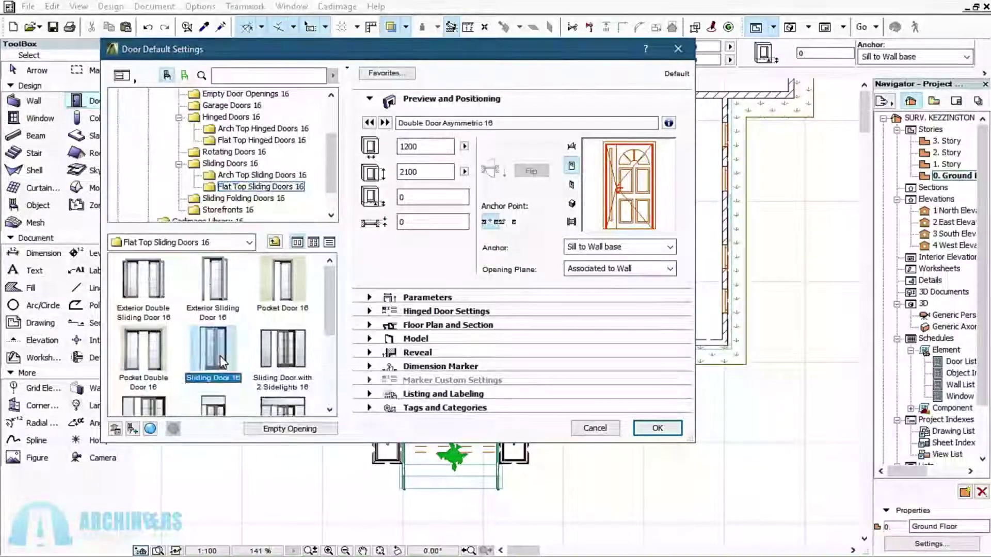
pyautogui.click(402, 223)
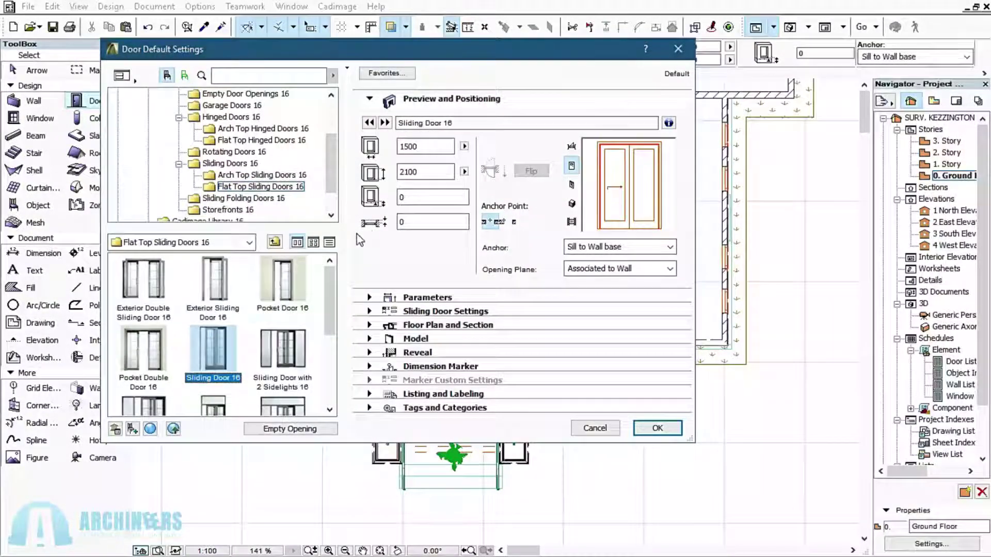
pyautogui.scroll(-2, 330, 310)
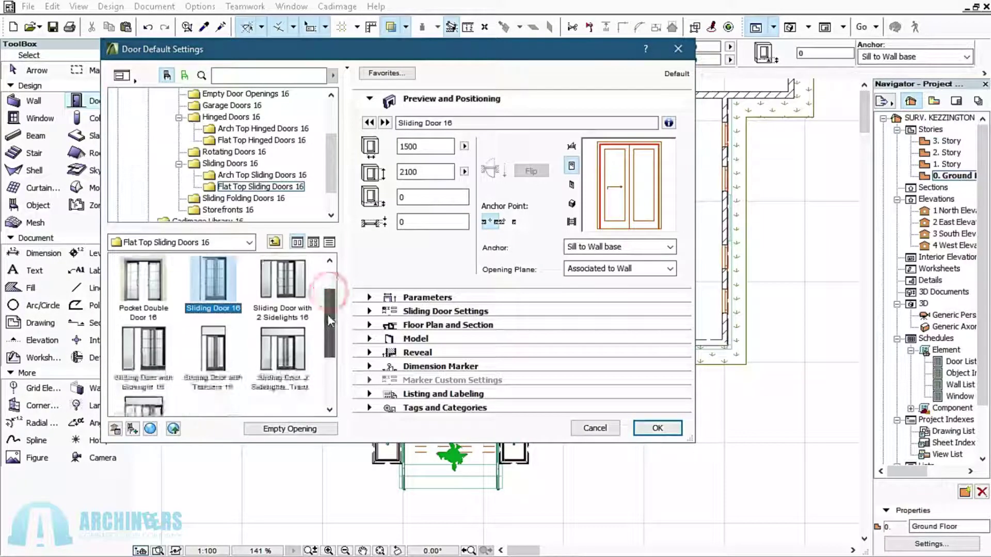
pyautogui.moveTo(333, 357); pyautogui.dragTo(323, 279)
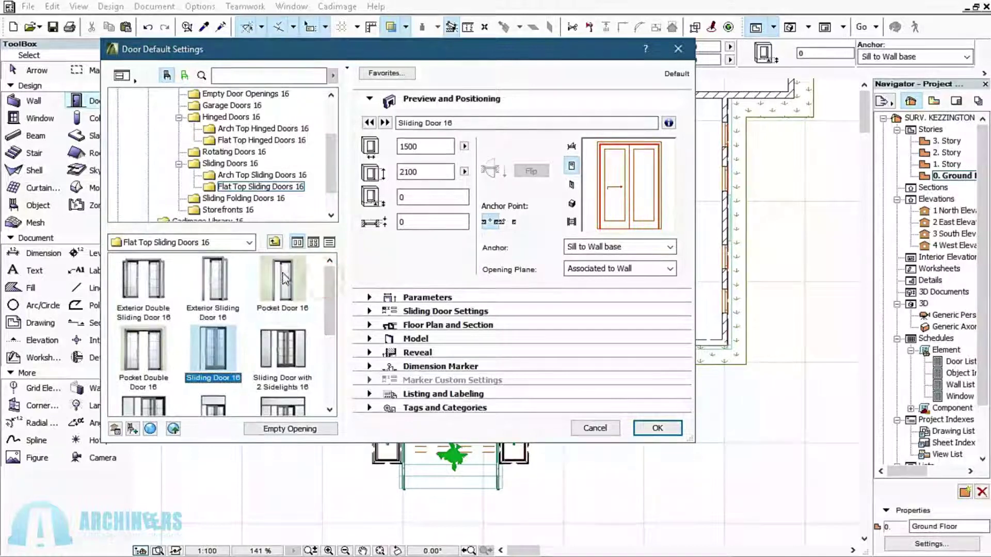
pyautogui.click(424, 145)
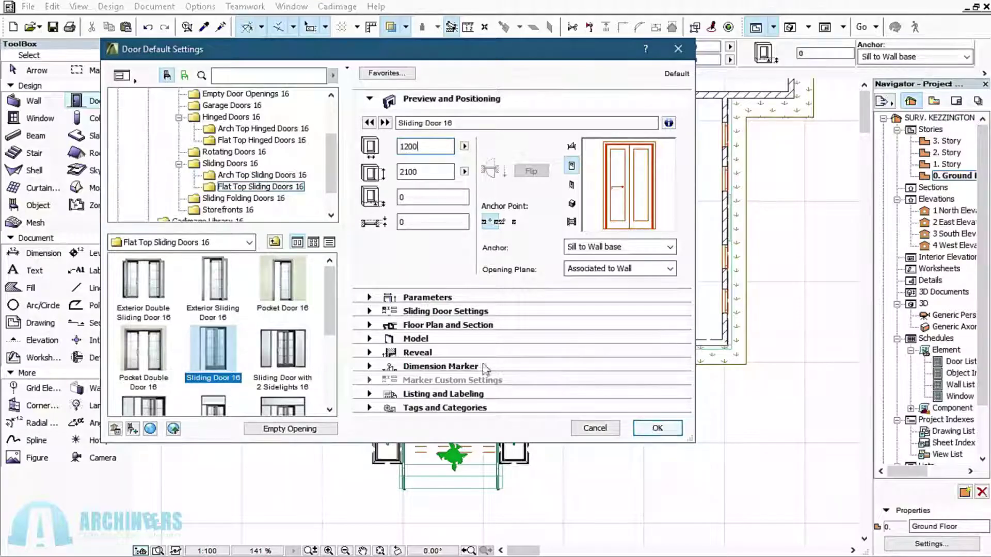
# Step: Set the sliding door's handle to Fix Handle 1 and accept the settings
pyautogui.click(369, 312)
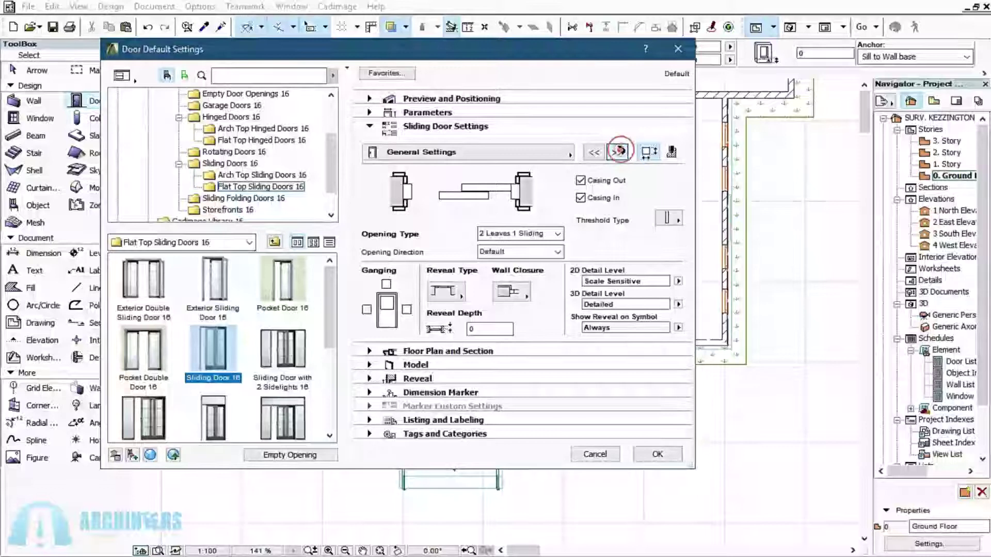
pyautogui.click(621, 155)
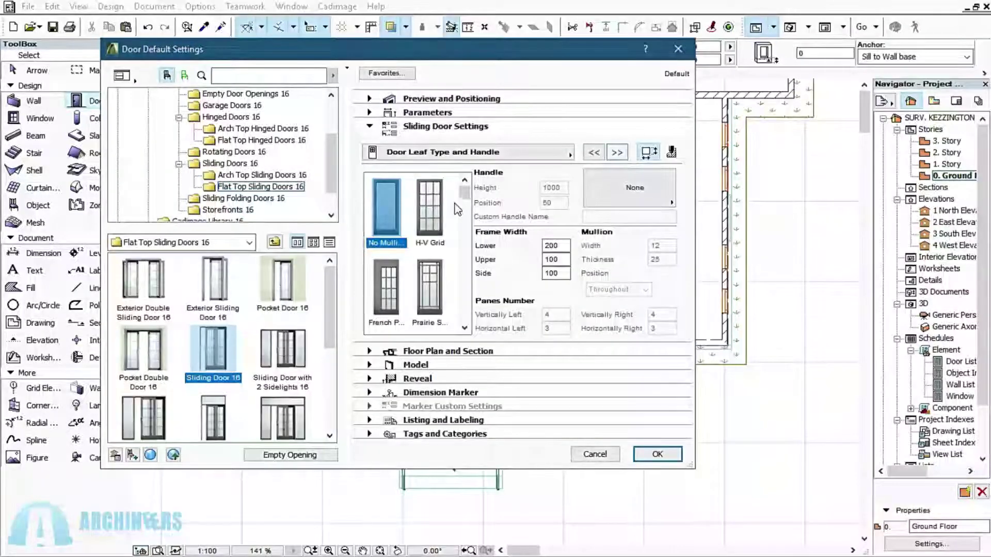
pyautogui.moveTo(467, 195); pyautogui.dragTo(464, 273)
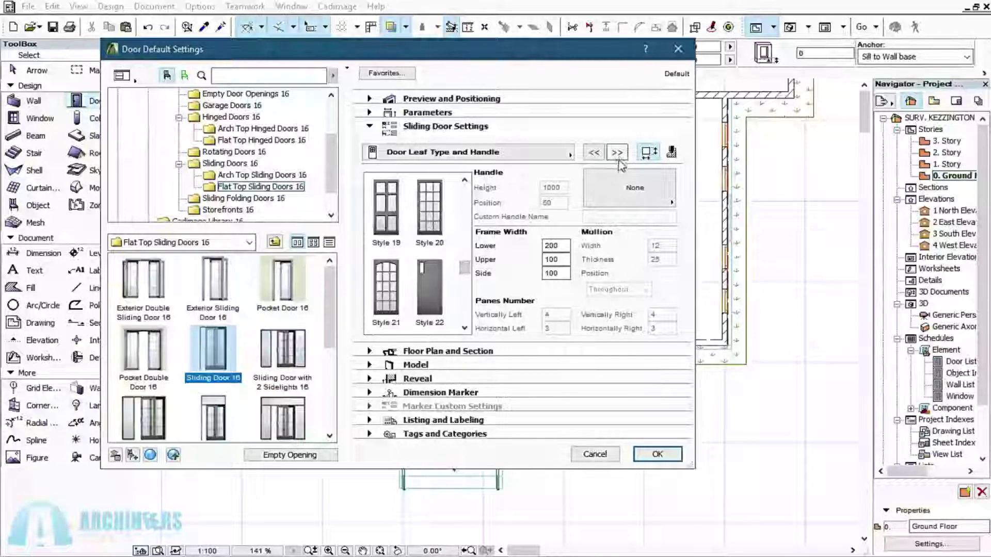
pyautogui.click(645, 189)
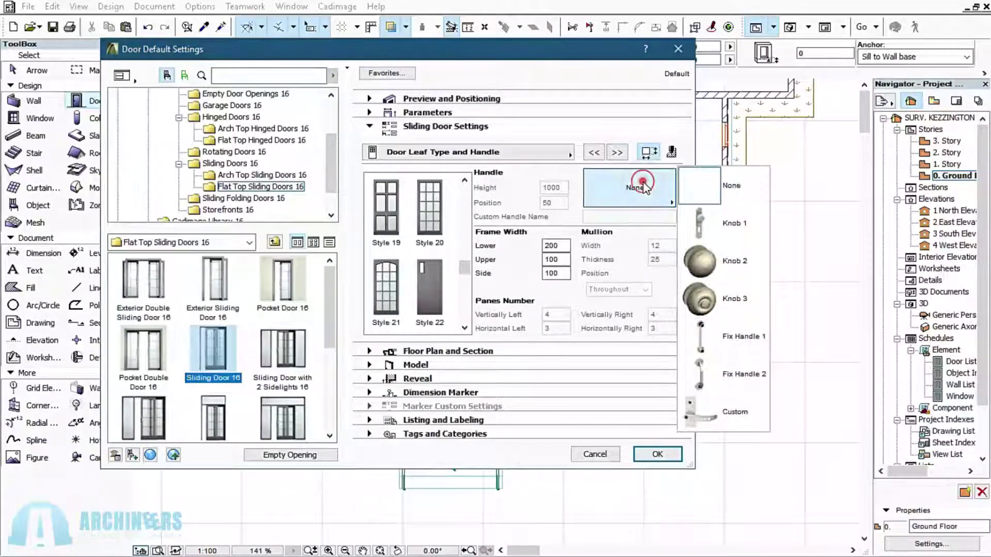
pyautogui.click(715, 332)
pyautogui.click(617, 152)
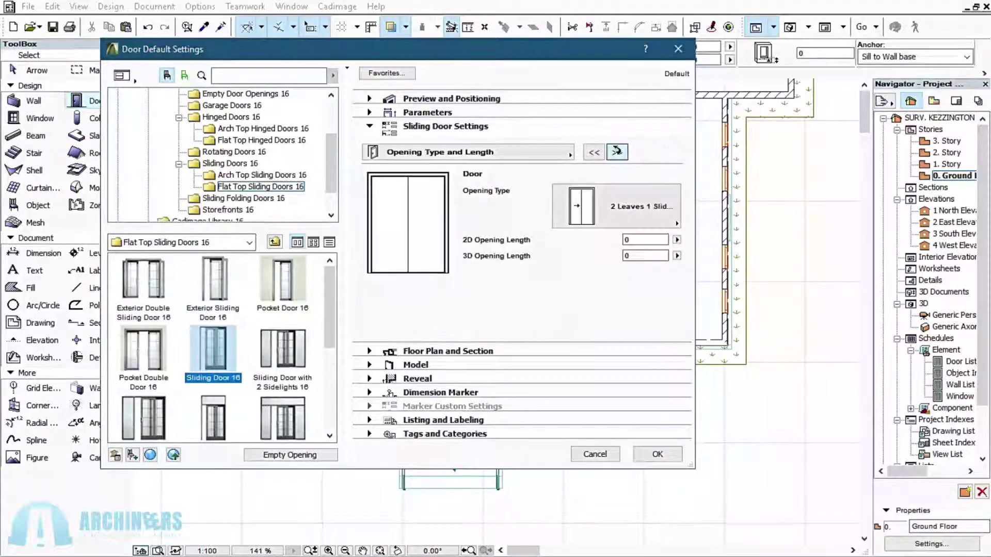
pyautogui.click(618, 152)
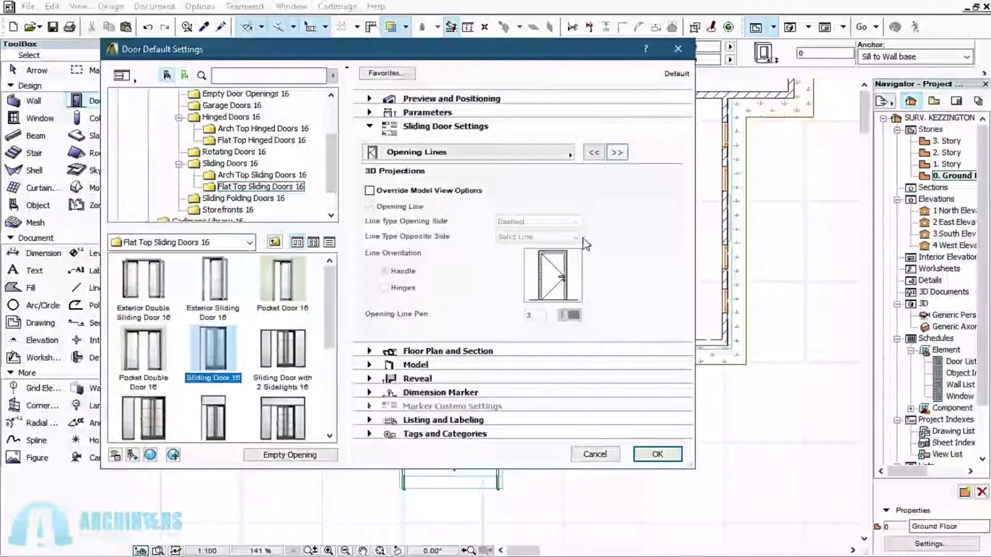
pyautogui.click(658, 454)
# Step: Place Sliding Door 16 in the Ante Room/Lounge wall, opening toward the Lounge
pyautogui.scroll(5, 522, 283)
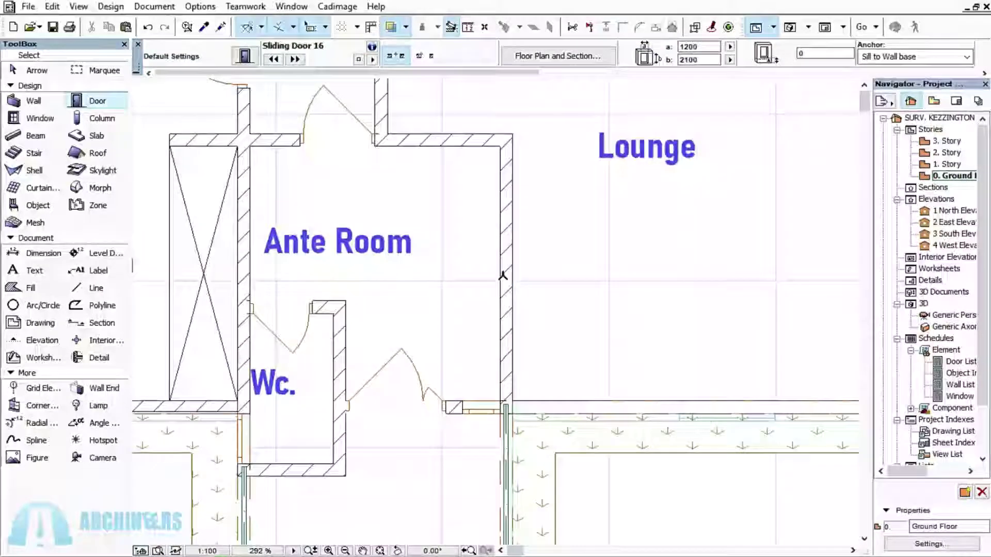
pyautogui.click(505, 272)
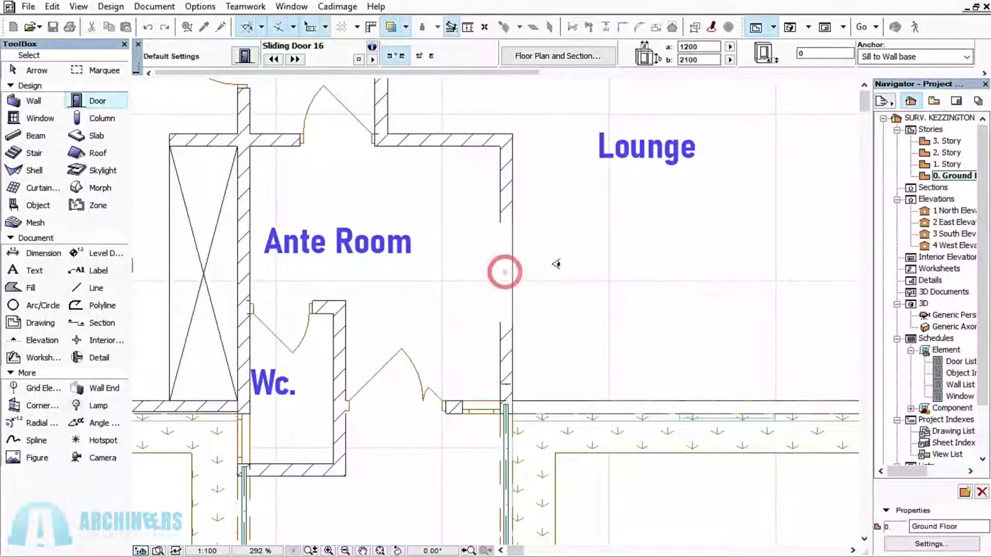
pyautogui.click(553, 264)
# Step: Zoom out to review the whole ground floor plan
pyautogui.scroll(-3, 543, 266)
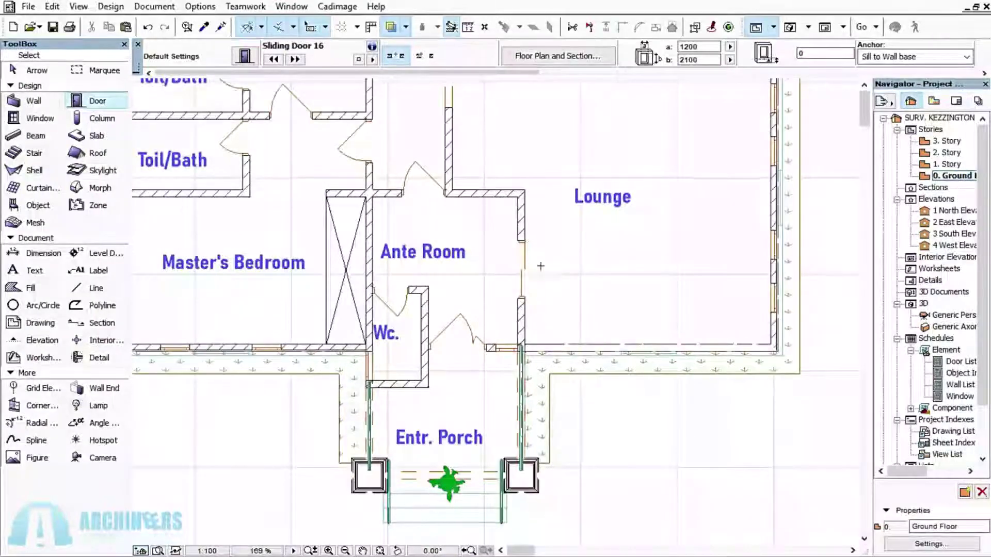
pyautogui.scroll(-2, 513, 255)
pyautogui.scroll(-2, 460, 379)
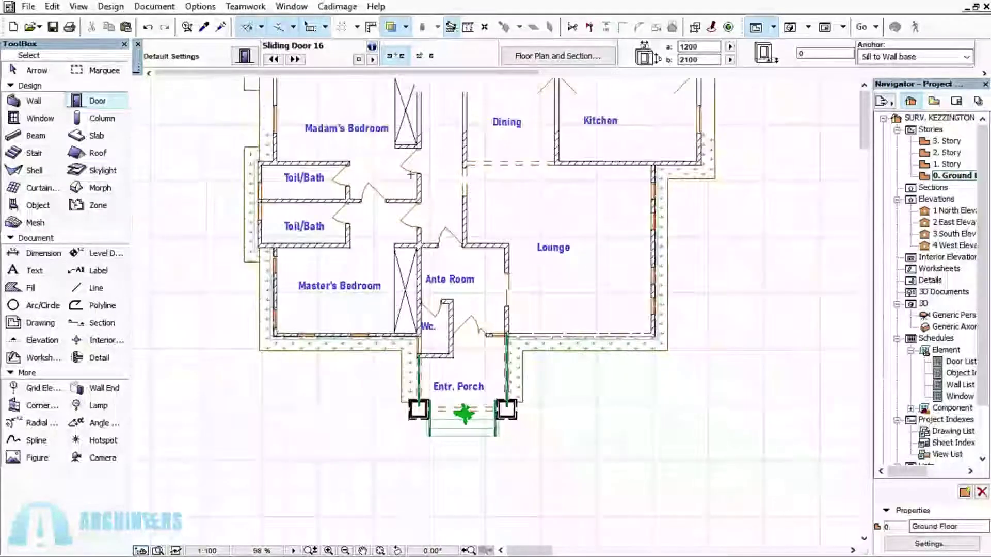
pyautogui.scroll(3, 395, 164)
pyautogui.scroll(-2, 394, 150)
pyautogui.scroll(3, 454, 239)
pyautogui.scroll(-1, 453, 239)
pyautogui.scroll(-3, 433, 248)
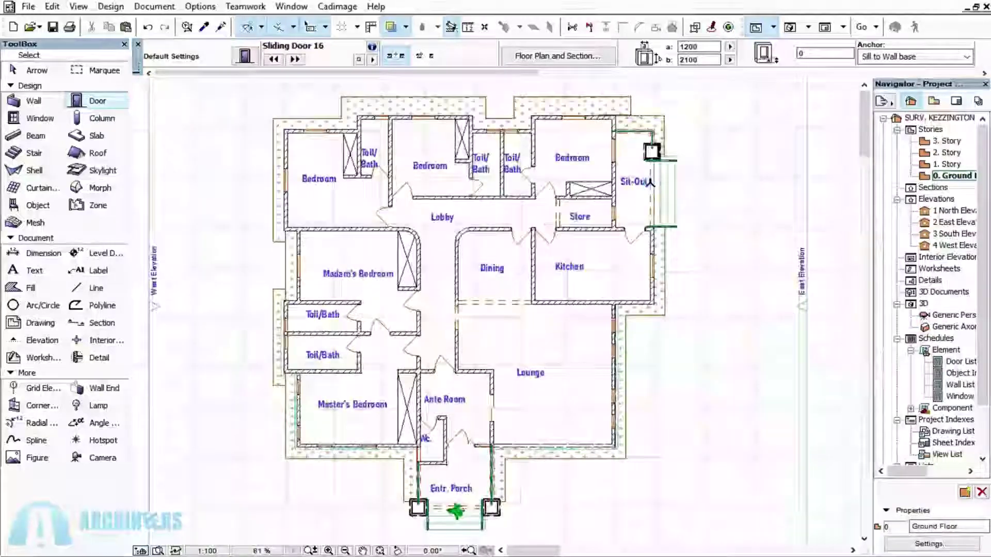
pyautogui.scroll(3, 648, 182)
pyautogui.scroll(-2, 649, 148)
pyautogui.scroll(3, 471, 163)
pyautogui.scroll(-2, 666, 149)
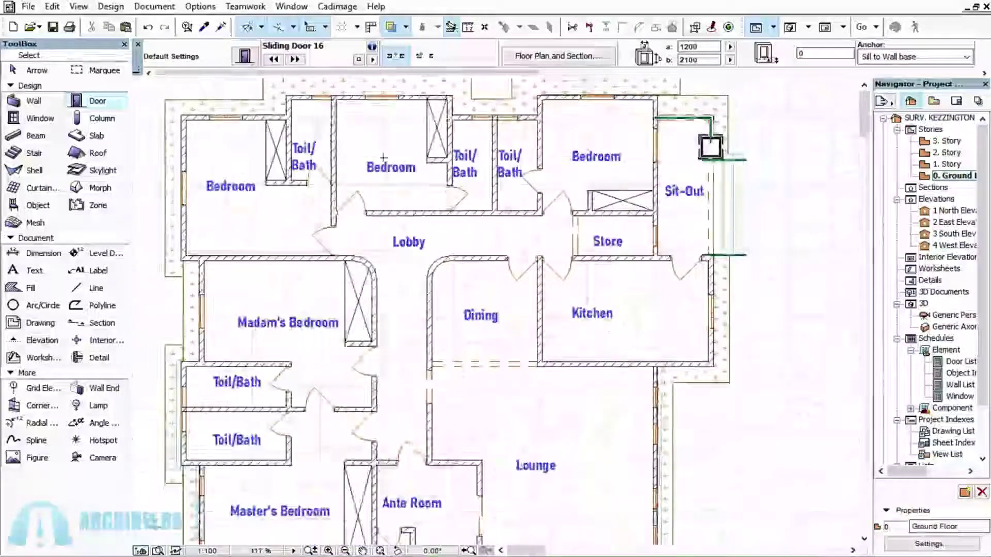
pyautogui.scroll(1, 201, 294)
pyautogui.scroll(-1, 374, 163)
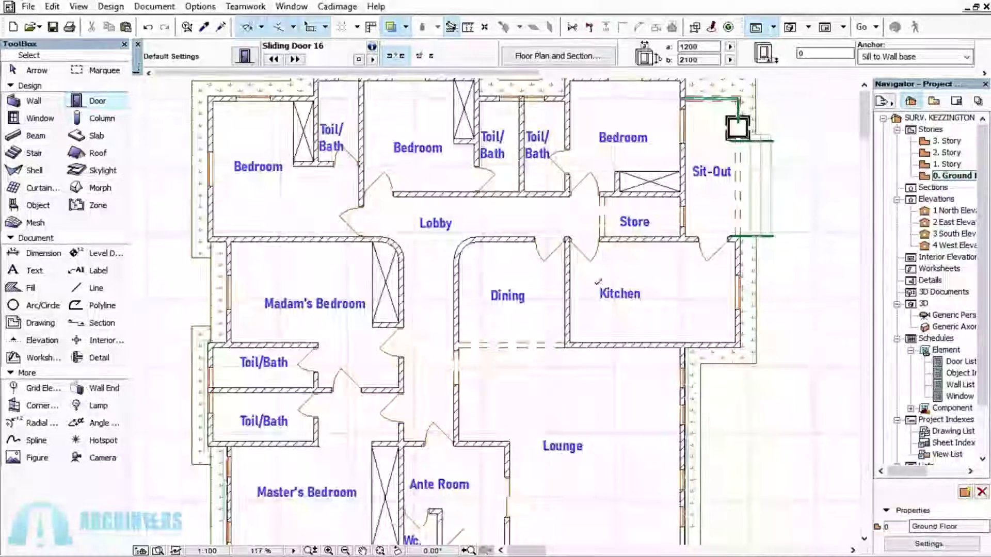
pyautogui.scroll(-3, 374, 164)
pyautogui.scroll(3, 383, 174)
pyautogui.scroll(-1, 569, 183)
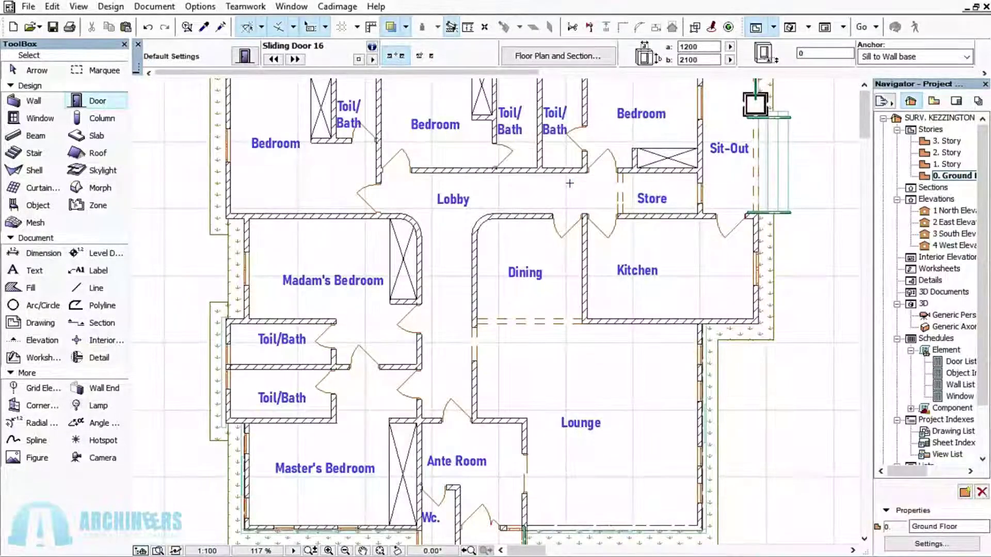
pyautogui.scroll(-2, 569, 183)
pyautogui.scroll(2, 547, 202)
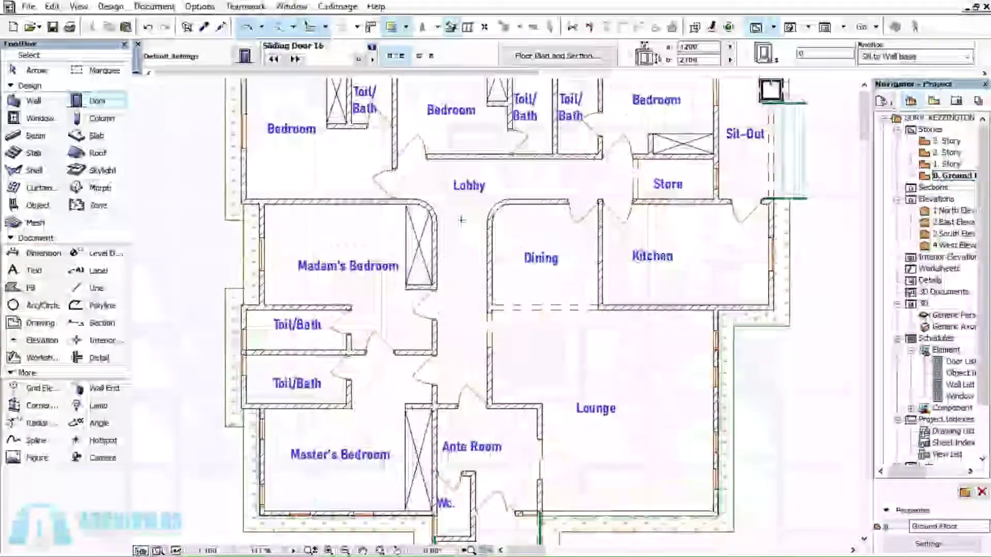
pyautogui.scroll(-2, 402, 208)
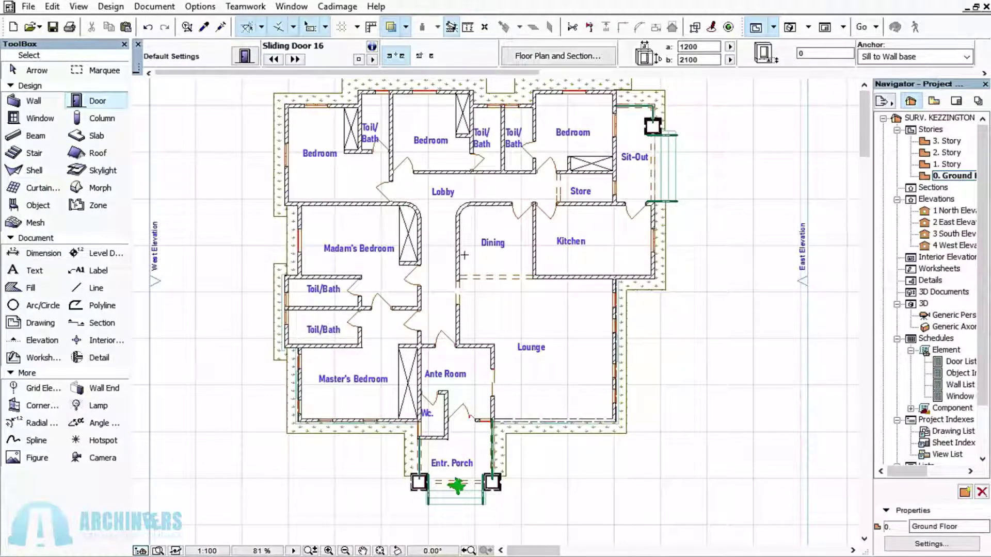
# Step: Open the 3D perspective with F3 and orbit to show the house front
pyautogui.press('F3')
pyautogui.keyDown('shift'); pyautogui.moveTo(458, 252); pyautogui.dragTo(260, 523, button='middle'); pyautogui.keyUp('shift')
pyautogui.press('o')
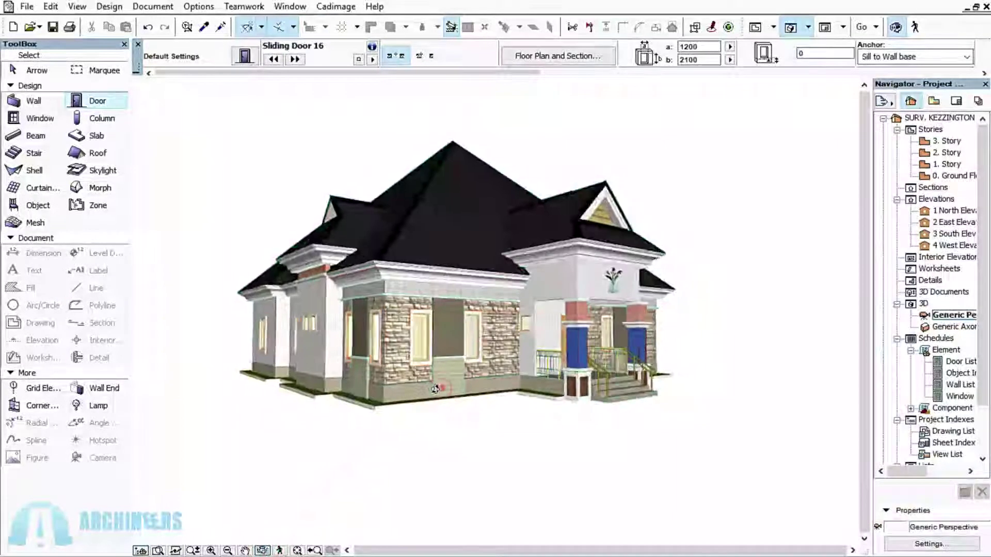
pyautogui.moveTo(400, 386); pyautogui.dragTo(259, 376)
pyautogui.scroll(5, 567, 342)
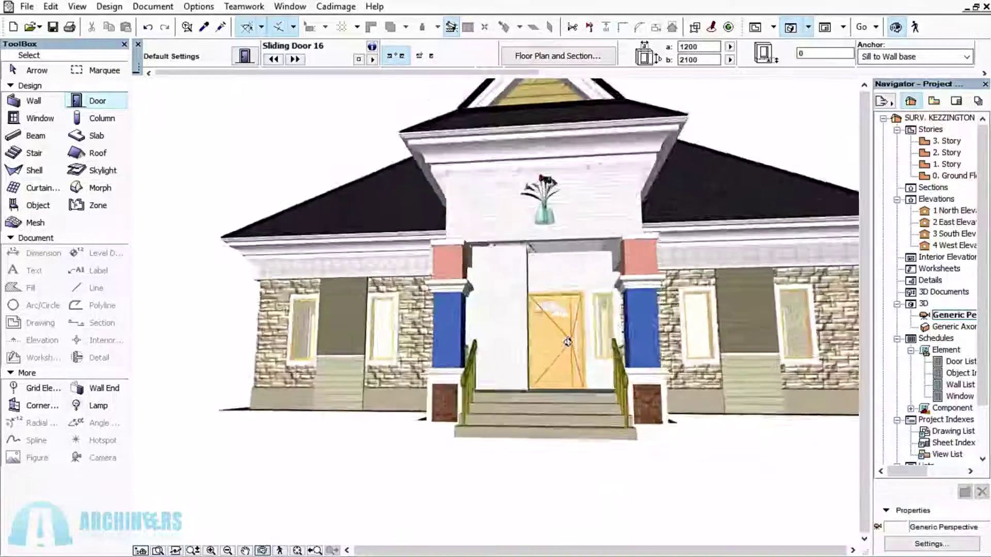
pyautogui.scroll(8, 568, 341)
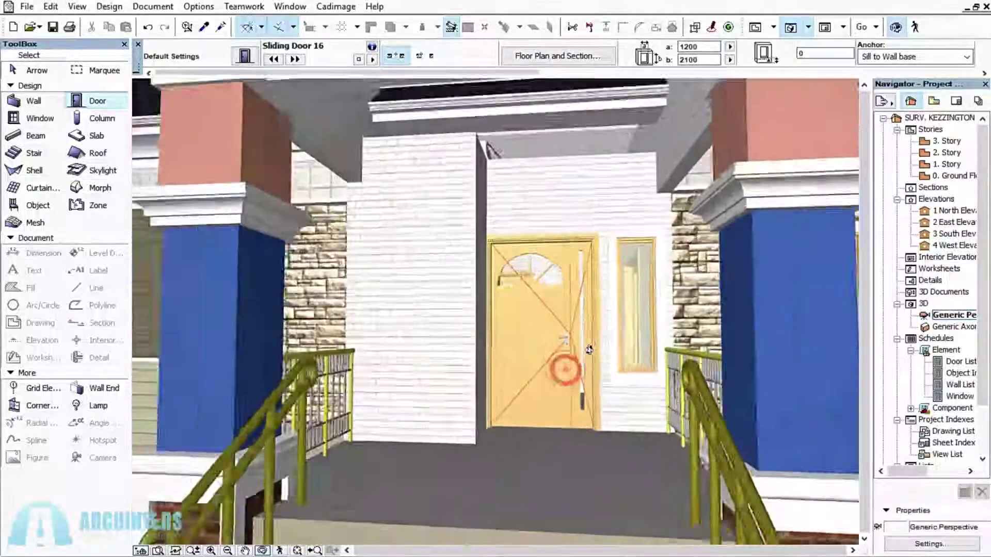
pyautogui.scroll(-10, 589, 350)
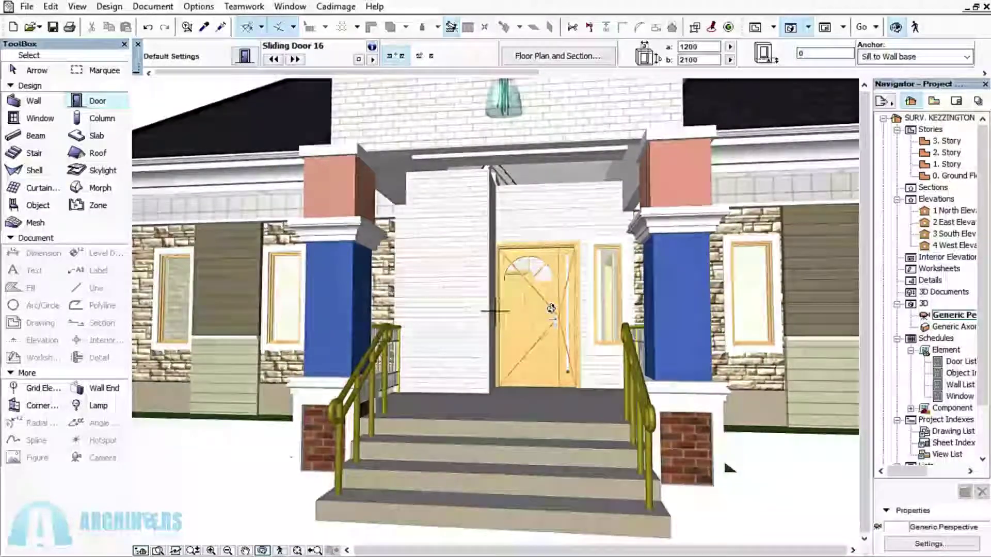
# Step: Orbit and zoom around the entrance porch and front door to inspect them
pyautogui.moveTo(551, 309); pyautogui.dragTo(504, 281)
pyautogui.scroll(-3, 503, 281)
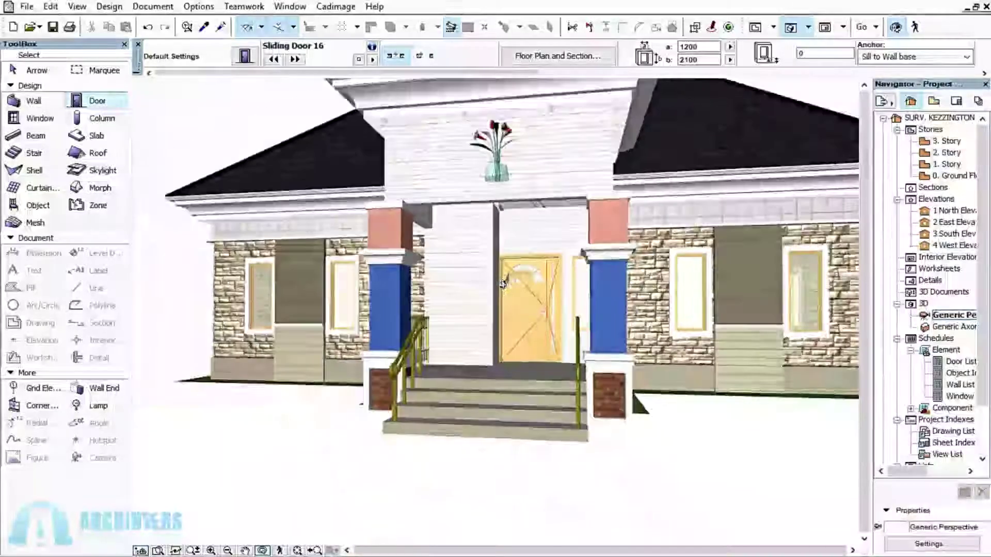
pyautogui.scroll(-3, 503, 281)
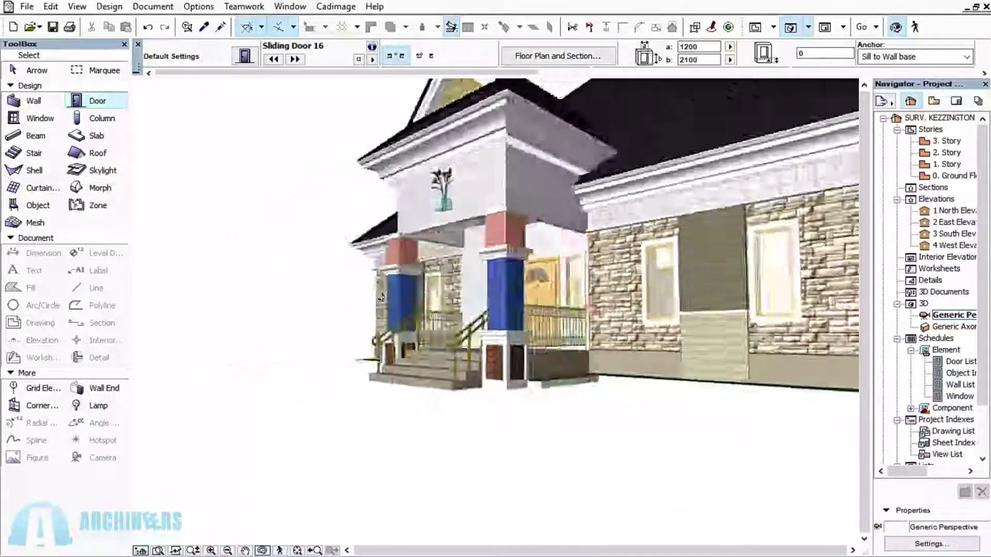
pyautogui.moveTo(405, 310); pyautogui.dragTo(636, 318)
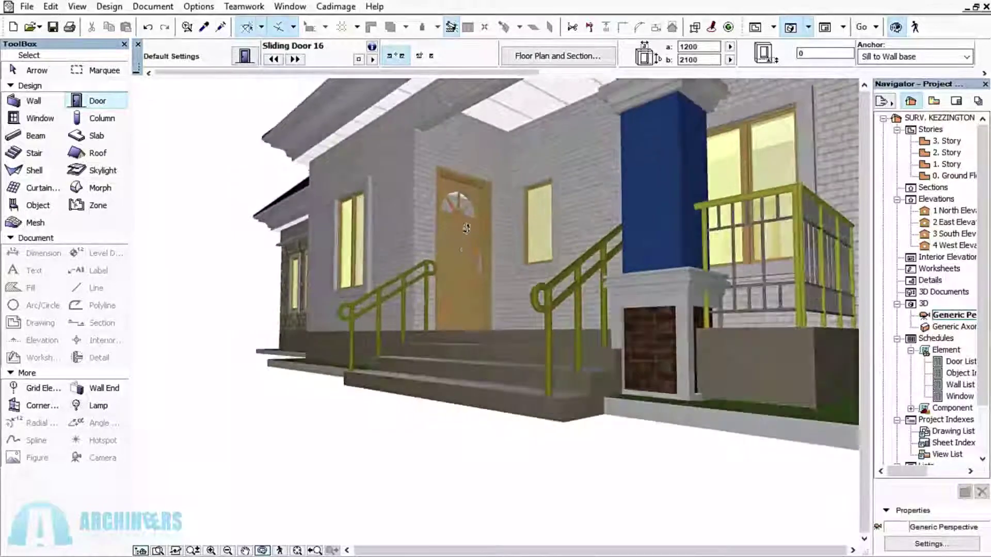
pyautogui.moveTo(466, 251); pyautogui.dragTo(424, 251)
pyautogui.scroll(3, 454, 189)
pyautogui.scroll(5, 471, 227)
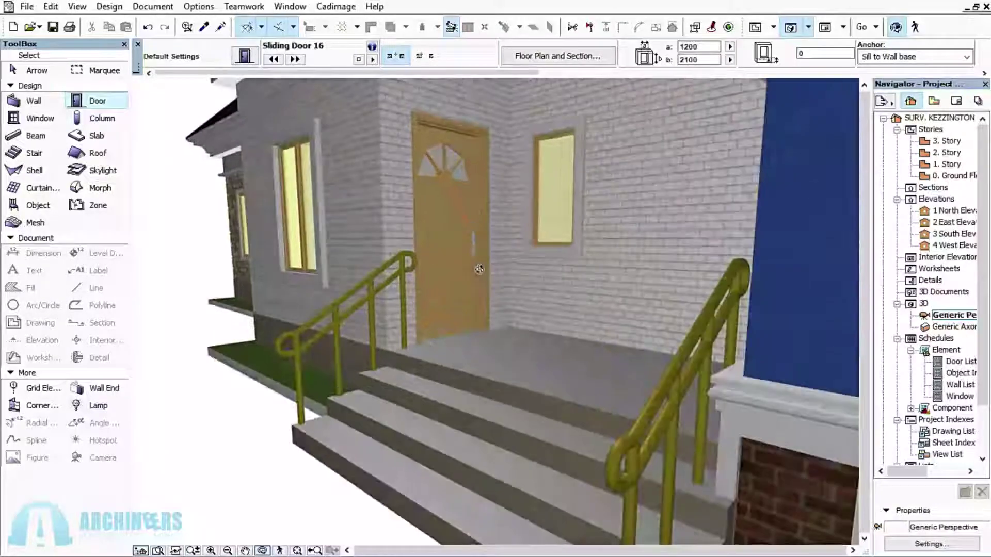
pyautogui.scroll(-10, 414, 266)
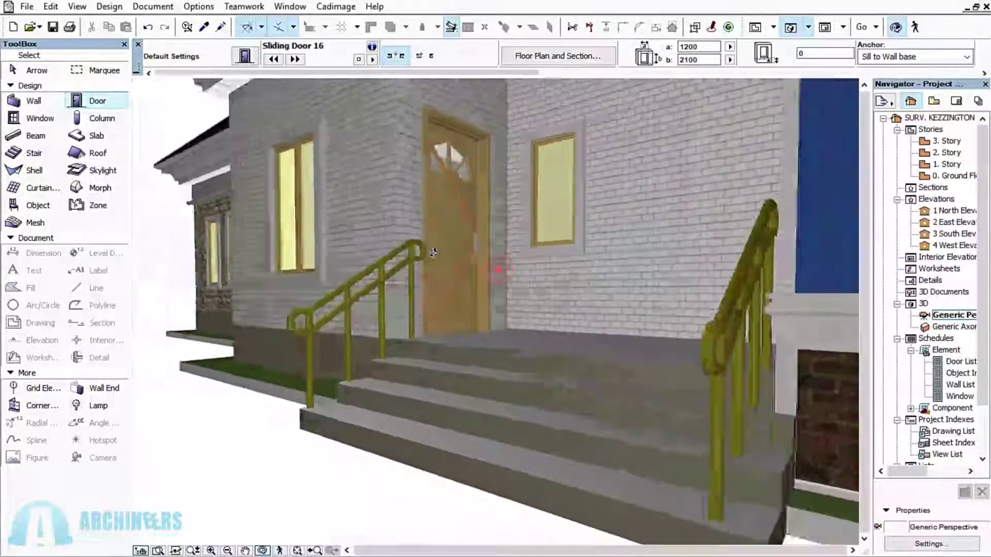
pyautogui.keyDown('shift'); pyautogui.moveTo(433, 253); pyautogui.dragTo(446, 287, button='middle'); pyautogui.keyUp('shift')
pyautogui.scroll(-10, 413, 265)
pyautogui.keyDown('shift'); pyautogui.moveTo(383, 294); pyautogui.dragTo(466, 253, button='middle'); pyautogui.keyUp('shift')
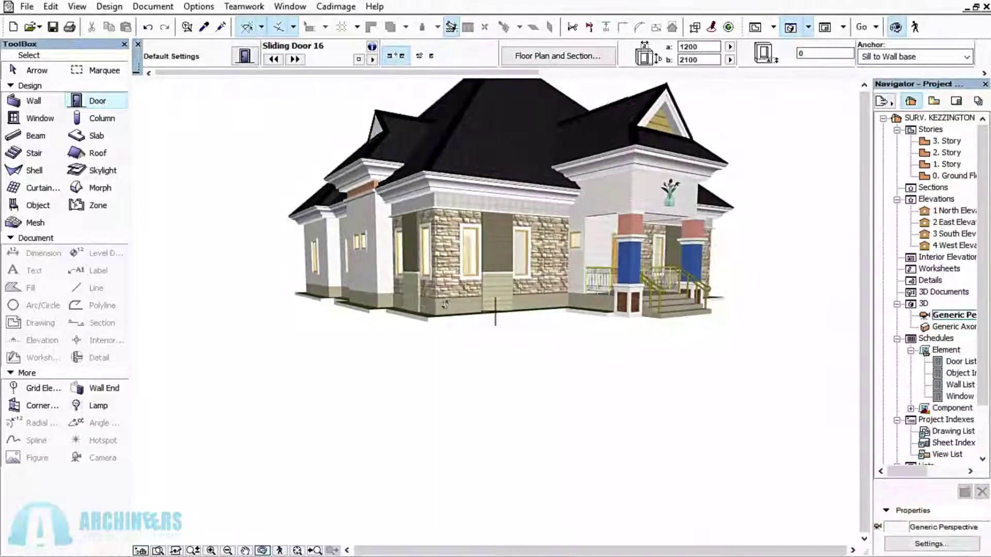
pyautogui.keyDown('shift'); pyautogui.moveTo(425, 302); pyautogui.dragTo(457, 281, button='middle'); pyautogui.keyUp('shift')
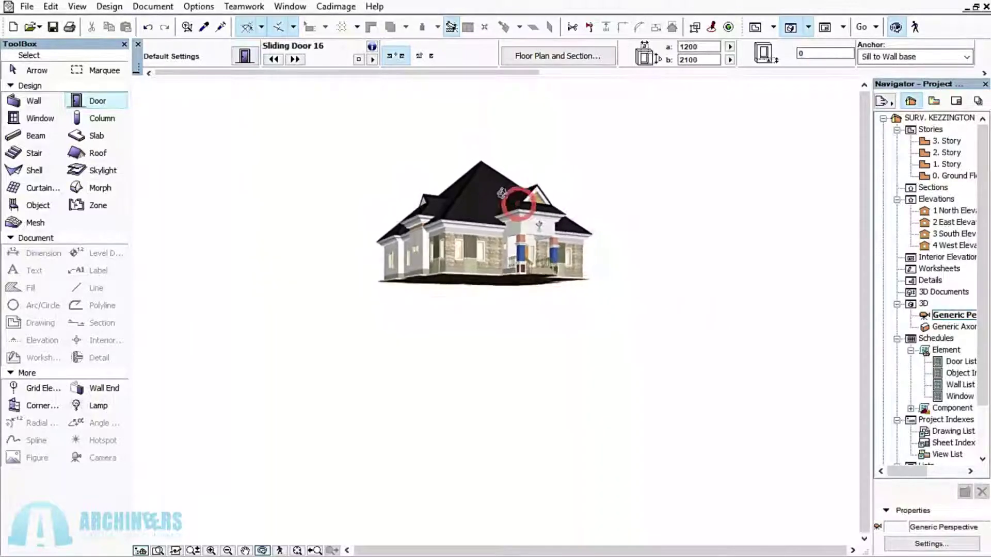
pyautogui.scroll(5, 459, 255)
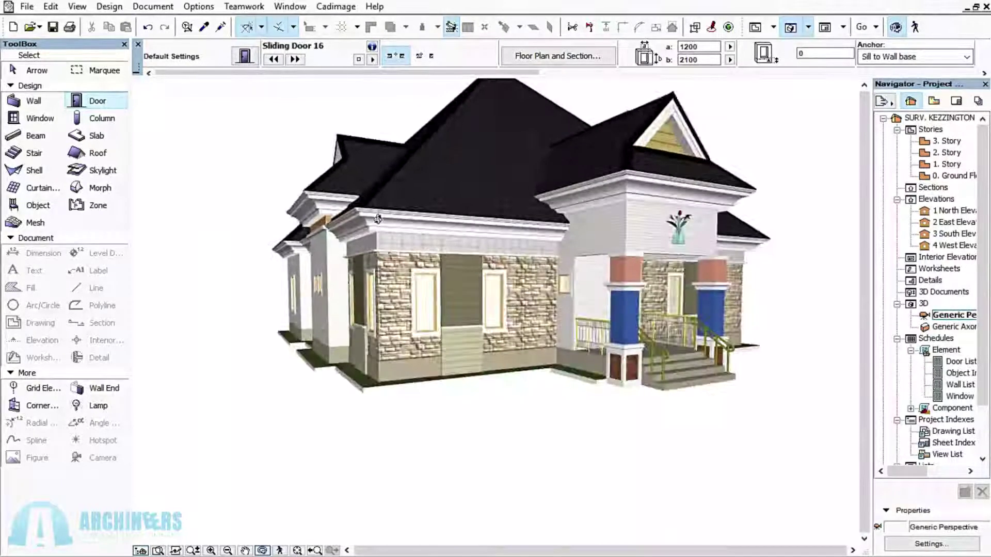
pyautogui.scroll(2, 436, 205)
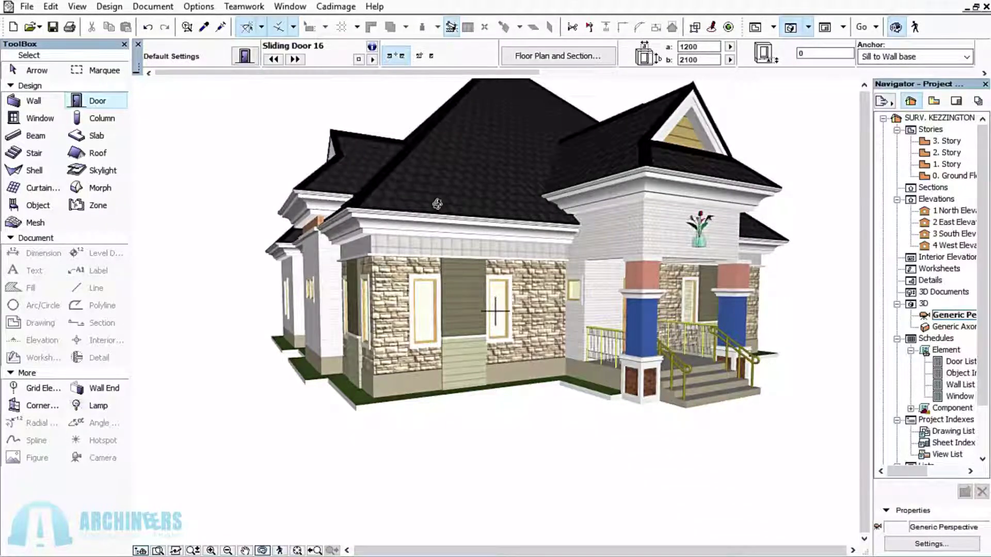
pyautogui.keyDown('shift'); pyautogui.moveTo(437, 205); pyautogui.dragTo(354, 235, button='middle'); pyautogui.keyUp('shift')
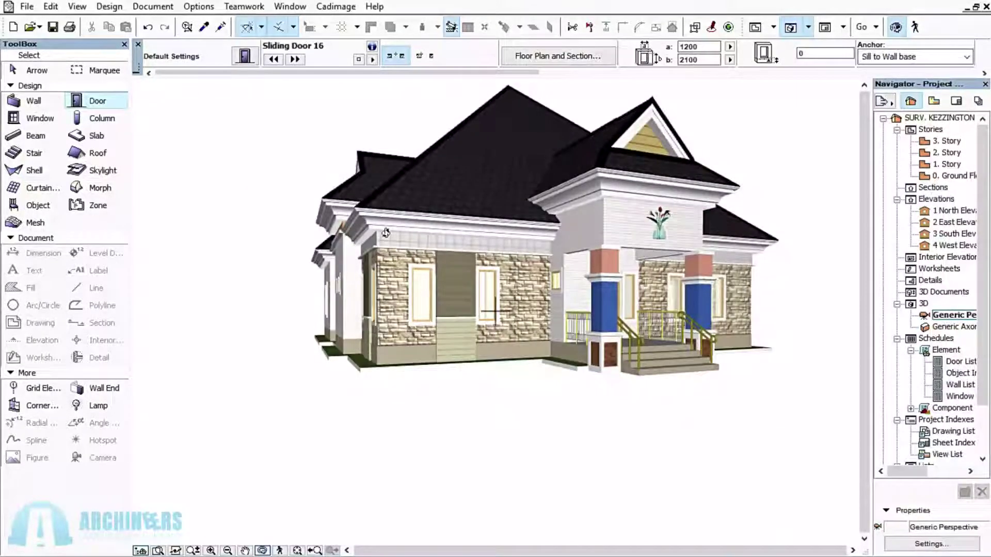